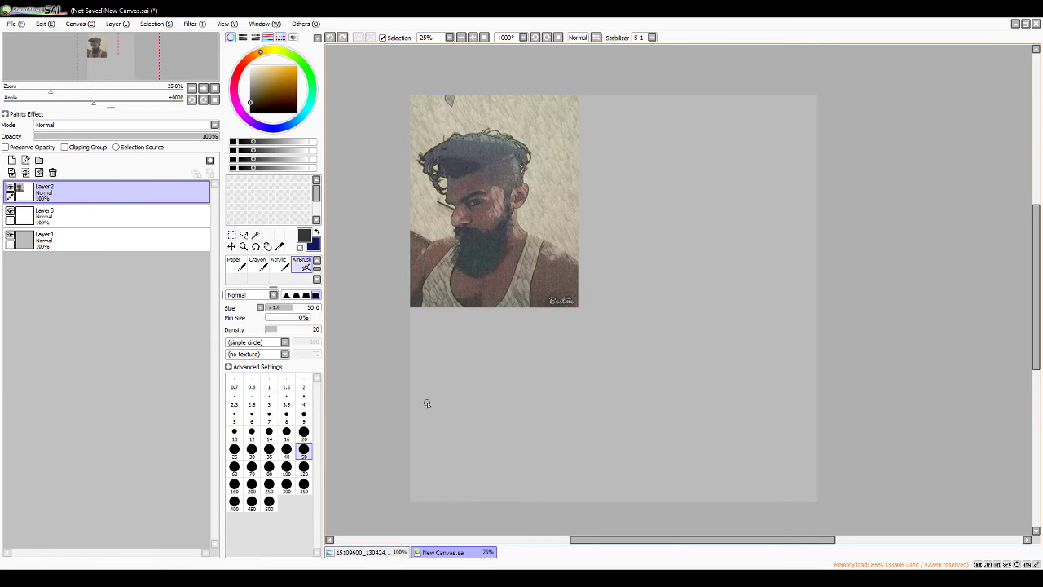
On Layer 3, sketch a cranium circle, the back of the head and jaw lines right of the photo
{"action": "left_click", "coordinate": [44, 214]}
{"action": "mouse_move", "coordinate": [705, 235]}
{"action": "left_mouse_down"}
{"action": "mouse_move", "coordinate": [677, 330]}
{"action": "mouse_move", "coordinate": [705, 235]}
{"action": "mouse_move", "coordinate": [652, 269]}
{"action": "mouse_move", "coordinate": [657, 298]}
{"action": "left_mouse_up"}
{"action": "left_click_drag", "start_coordinate": [706, 235], "coordinate": [665, 306]}
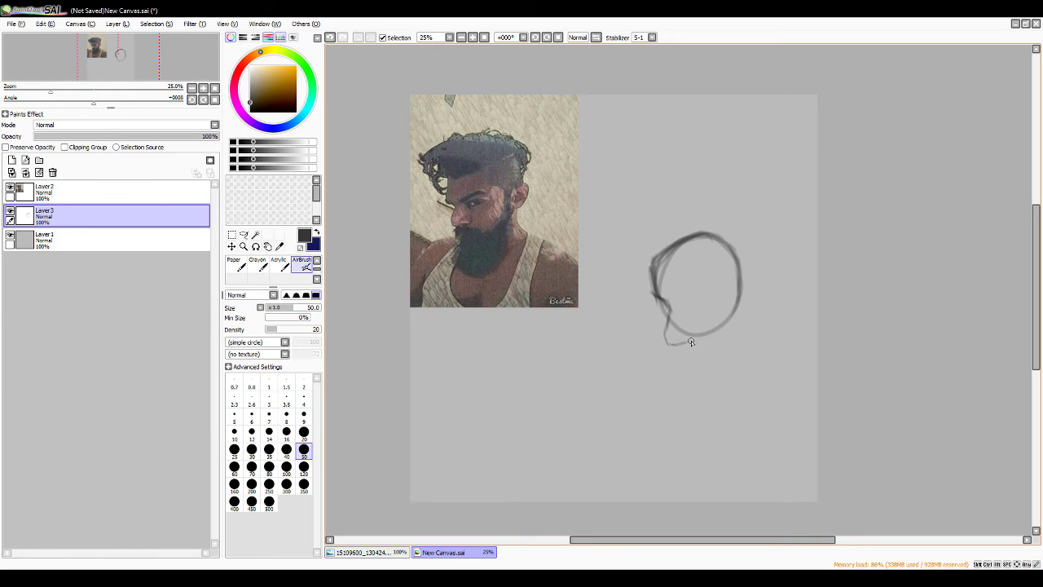
{"action": "left_click_drag", "start_coordinate": [733, 273], "coordinate": [728, 302]}
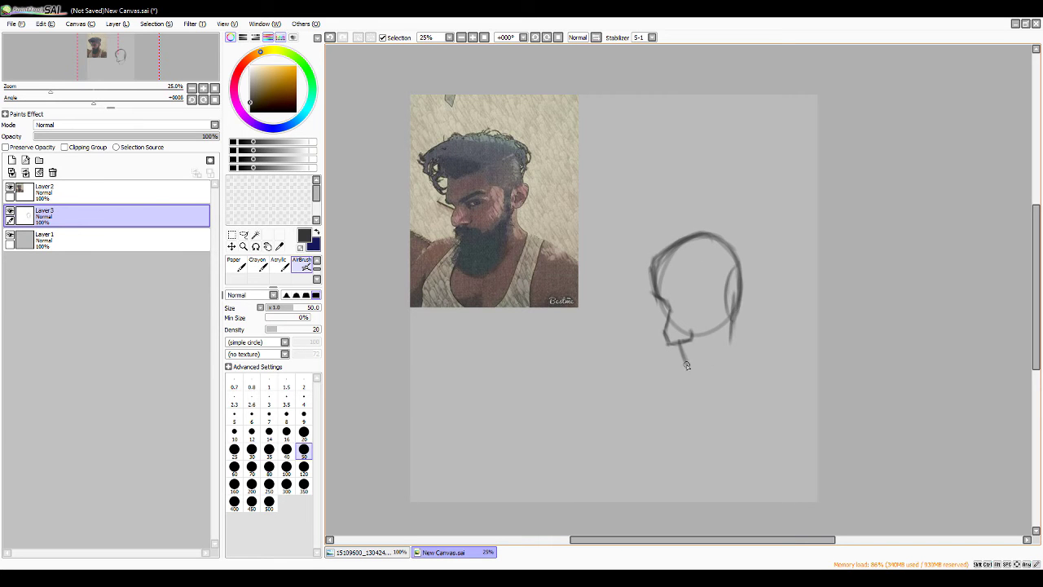
{"action": "left_click_drag", "start_coordinate": [687, 366], "coordinate": [738, 285]}
Lasso the back of the head, shift it right, connect the jaw and fix stray chin marks
{"action": "left_click_drag", "start_coordinate": [701, 228], "coordinate": [733, 350]}
{"action": "key", "text": "ctrl+t"}
{"action": "left_click_drag", "start_coordinate": [725, 293], "coordinate": [742, 294]}
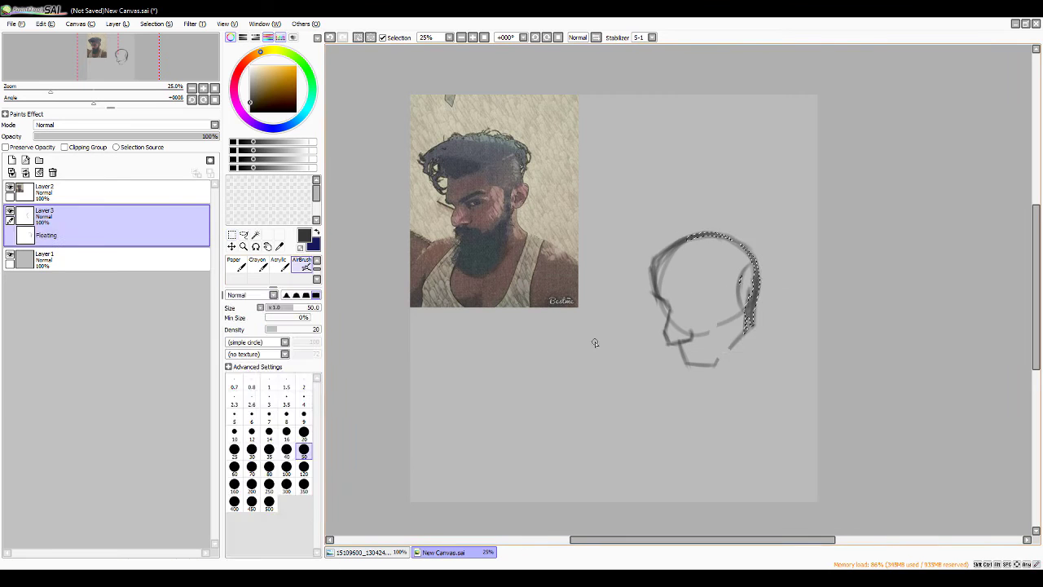
{"action": "key", "text": "ctrl+d"}
{"action": "mouse_move", "coordinate": [715, 366]}
{"action": "left_mouse_down"}
{"action": "mouse_move", "coordinate": [737, 343]}
{"action": "mouse_move", "coordinate": [751, 292]}
{"action": "mouse_move", "coordinate": [753, 321]}
{"action": "mouse_move", "coordinate": [766, 290]}
{"action": "mouse_move", "coordinate": [757, 318]}
{"action": "left_mouse_up"}
{"action": "key", "text": "ctrl+z"}
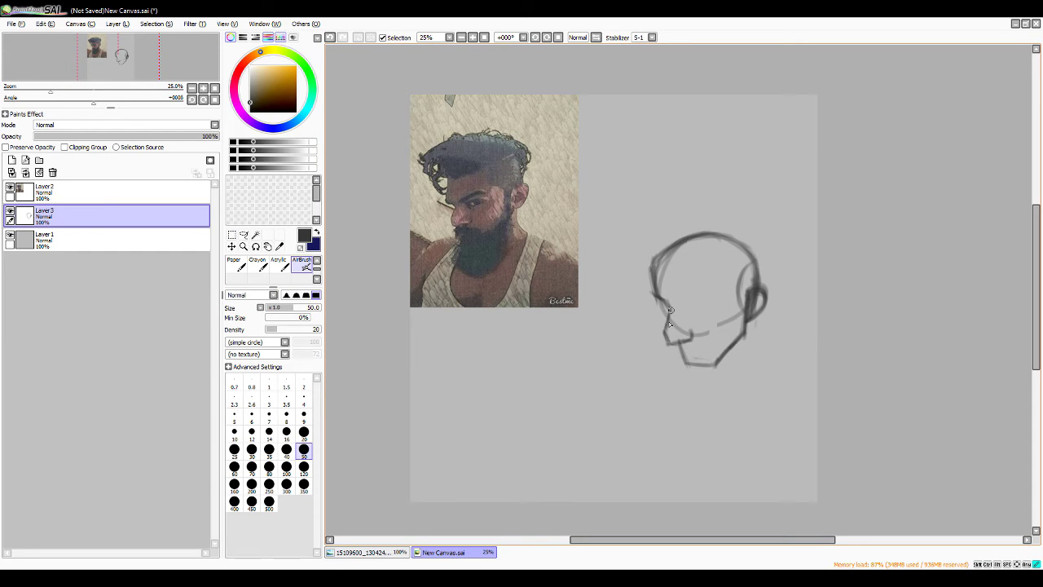
{"action": "key", "text": "ctrl+z"}
{"action": "left_click_drag", "start_coordinate": [675, 336], "coordinate": [717, 347]}
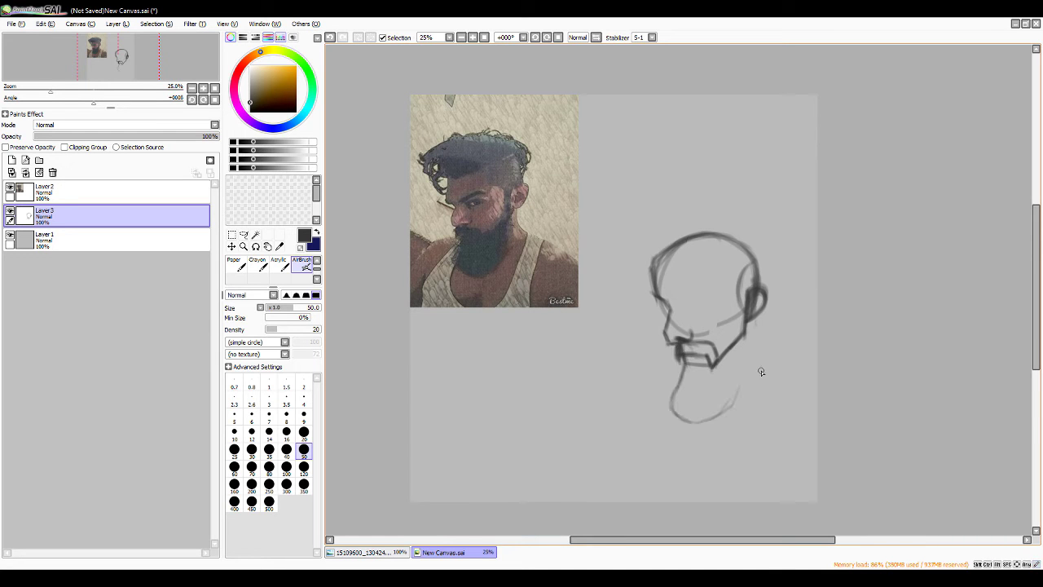
Add beard strokes below the chin and along the jaw, plus a long neck line
{"action": "left_click_drag", "start_coordinate": [676, 390], "coordinate": [678, 419]}
{"action": "mouse_move", "coordinate": [752, 352]}
{"action": "left_mouse_down"}
{"action": "mouse_move", "coordinate": [753, 310]}
{"action": "mouse_move", "coordinate": [739, 300]}
{"action": "mouse_move", "coordinate": [734, 352]}
{"action": "mouse_move", "coordinate": [747, 371]}
{"action": "left_mouse_up"}
{"action": "key", "text": "ctrl+z"}
{"action": "left_click_drag", "start_coordinate": [751, 316], "coordinate": [762, 371]}
{"action": "mouse_move", "coordinate": [668, 392]}
{"action": "left_mouse_down"}
{"action": "mouse_move", "coordinate": [674, 417]}
{"action": "mouse_move", "coordinate": [707, 424]}
{"action": "left_mouse_up"}
Erase and rework the chin and left beard outline
{"action": "key", "text": "e"}
{"action": "mouse_move", "coordinate": [716, 362]}
{"action": "left_mouse_down"}
{"action": "mouse_move", "coordinate": [685, 366]}
{"action": "mouse_move", "coordinate": [673, 402]}
{"action": "mouse_move", "coordinate": [673, 367]}
{"action": "left_mouse_up"}
{"action": "key", "text": "e"}
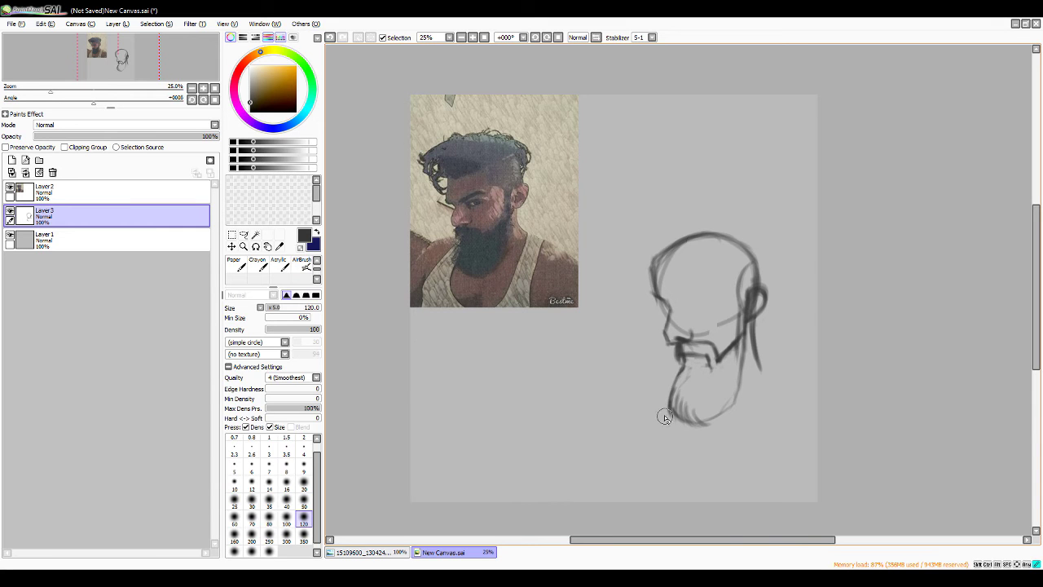
{"action": "key", "text": "e"}
{"action": "mouse_move", "coordinate": [747, 399]}
{"action": "left_mouse_down"}
{"action": "mouse_move", "coordinate": [732, 325]}
{"action": "mouse_move", "coordinate": [677, 364]}
{"action": "mouse_move", "coordinate": [687, 362]}
{"action": "left_mouse_up"}
{"action": "key", "text": "e"}
{"action": "key", "text": "e"}
{"action": "key", "text": "e"}
Lasso the beard and transform it to reshape, then deselect
{"action": "key", "text": "l"}
{"action": "key", "text": "ctrl+t"}
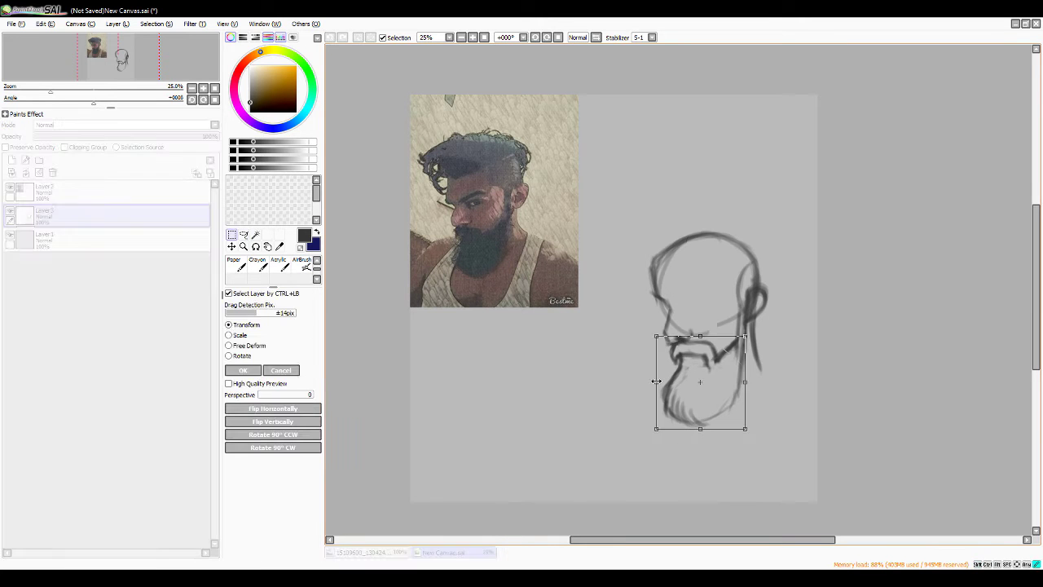
{"action": "key", "text": "Return"}
{"action": "key", "text": "ctrl+d"}
{"action": "key", "text": "a"}
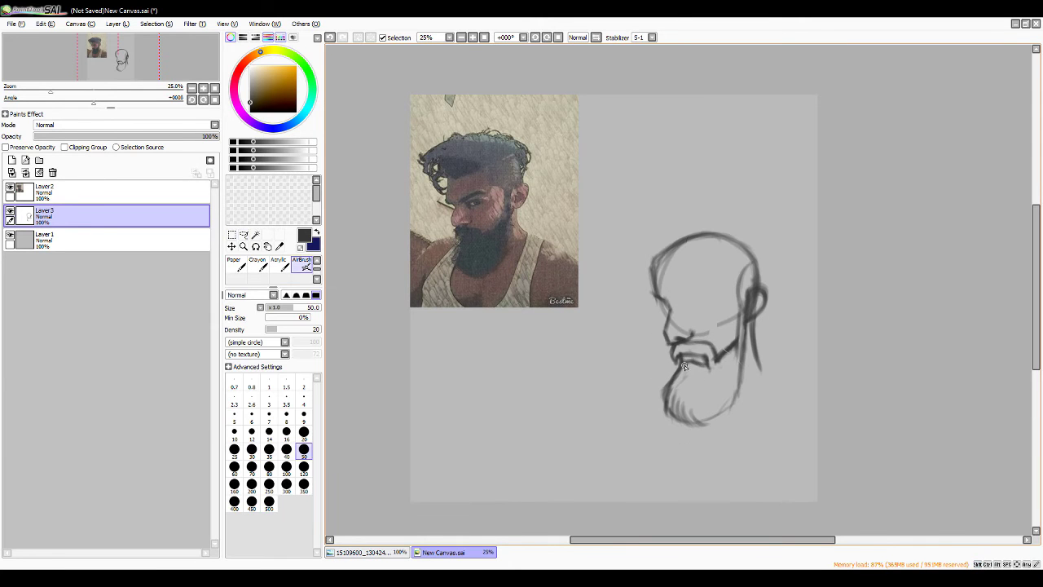
Erase and redraw the lower-left beard strokes, darkening the beard bottom and right jawline
{"action": "key", "text": "e"}
{"action": "left_click_drag", "start_coordinate": [665, 375], "coordinate": [670, 417]}
{"action": "key", "text": "e"}
{"action": "mouse_move", "coordinate": [673, 355]}
{"action": "left_mouse_down"}
{"action": "mouse_move", "coordinate": [666, 417]}
{"action": "mouse_move", "coordinate": [704, 425]}
{"action": "left_mouse_up"}
{"action": "mouse_move", "coordinate": [731, 389]}
{"action": "left_mouse_down"}
{"action": "mouse_move", "coordinate": [743, 354]}
{"action": "mouse_move", "coordinate": [727, 420]}
{"action": "mouse_move", "coordinate": [704, 427]}
{"action": "left_mouse_up"}
Hatch strands into the beard and right jaw, and erase the old back-of-head line
{"action": "mouse_move", "coordinate": [686, 362]}
{"action": "left_mouse_down"}
{"action": "mouse_move", "coordinate": [680, 393]}
{"action": "mouse_move", "coordinate": [690, 409]}
{"action": "left_mouse_up"}
{"action": "left_click_drag", "start_coordinate": [717, 359], "coordinate": [708, 404]}
{"action": "left_click_drag", "start_coordinate": [738, 347], "coordinate": [726, 368]}
{"action": "key", "text": "e"}
{"action": "left_click_drag", "start_coordinate": [652, 244], "coordinate": [661, 302]}
Lasso the top of the head, reshape it with a transform, then deselect
{"action": "key", "text": "e"}
{"action": "left_click_drag", "start_coordinate": [758, 261], "coordinate": [661, 281]}
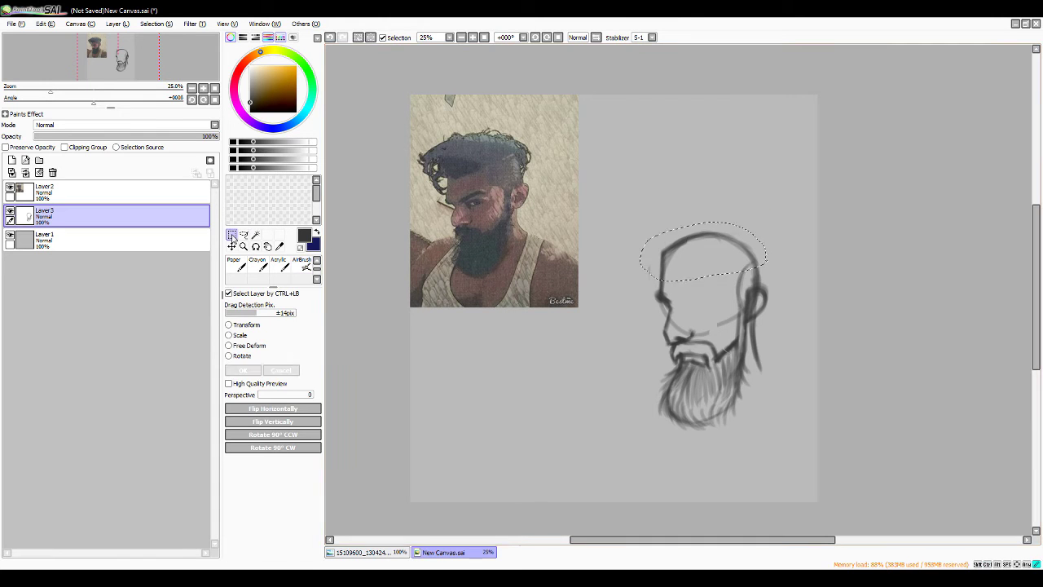
{"action": "key", "text": "ctrl+t"}
{"action": "left_click", "coordinate": [307, 270]}
{"action": "key", "text": "ctrl+t"}
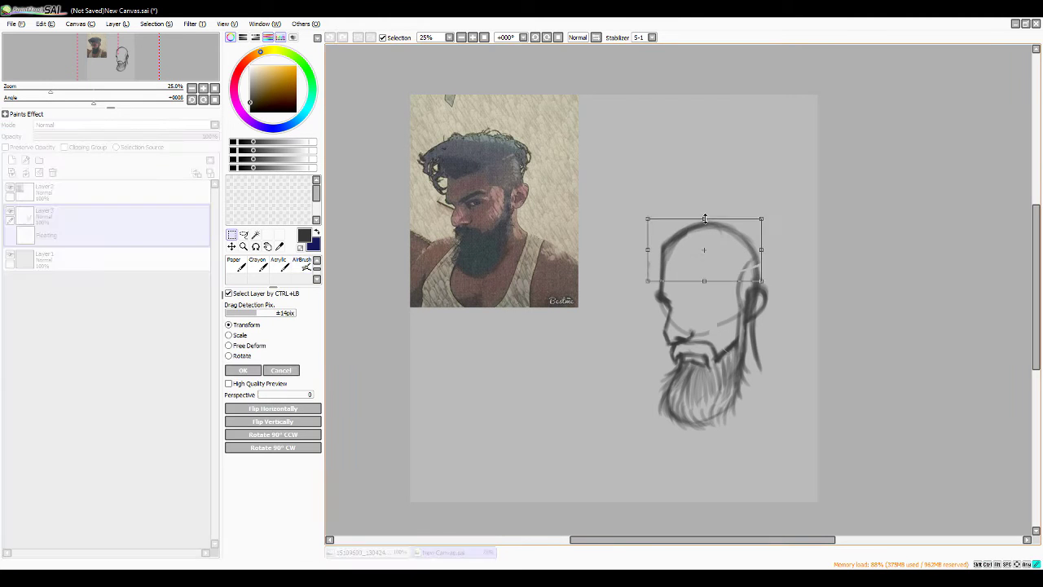
{"action": "key", "text": "Return"}
{"action": "key", "text": "ctrl+d"}
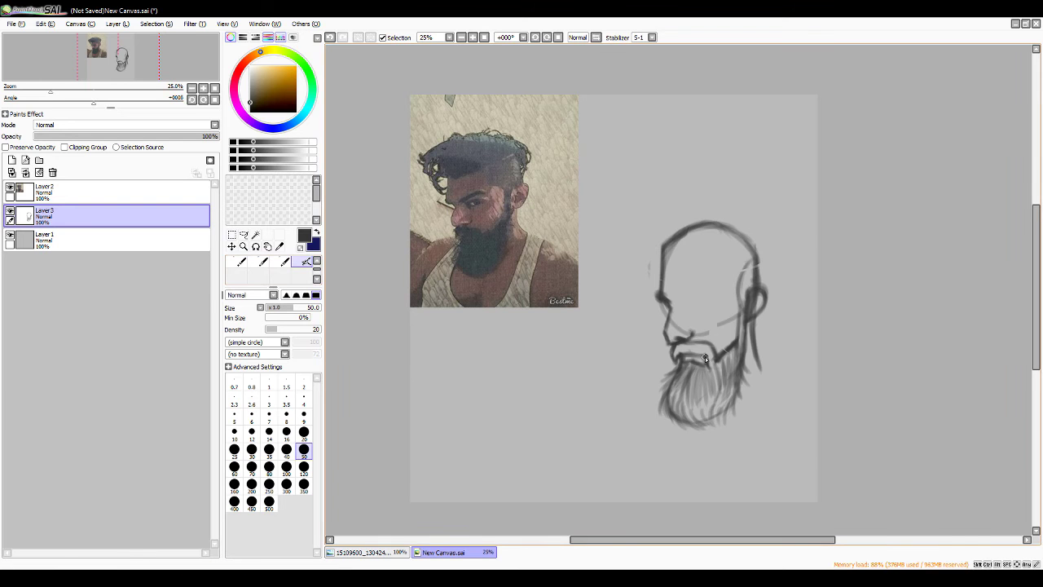
With brush size 80, shade the mouth and beard dark and paint an eyebrow above the eye
{"action": "mouse_move", "coordinate": [693, 343]}
{"action": "left_mouse_down"}
{"action": "mouse_move", "coordinate": [675, 358]}
{"action": "mouse_move", "coordinate": [680, 416]}
{"action": "left_mouse_up"}
{"action": "left_click", "coordinate": [269, 466]}
{"action": "mouse_move", "coordinate": [727, 346]}
{"action": "left_mouse_down"}
{"action": "mouse_move", "coordinate": [709, 411]}
{"action": "mouse_move", "coordinate": [692, 425]}
{"action": "left_mouse_up"}
{"action": "mouse_move", "coordinate": [685, 367]}
{"action": "left_mouse_down"}
{"action": "mouse_move", "coordinate": [668, 423]}
{"action": "mouse_move", "coordinate": [721, 424]}
{"action": "left_mouse_up"}
{"action": "left_click_drag", "start_coordinate": [745, 294], "coordinate": [744, 317]}
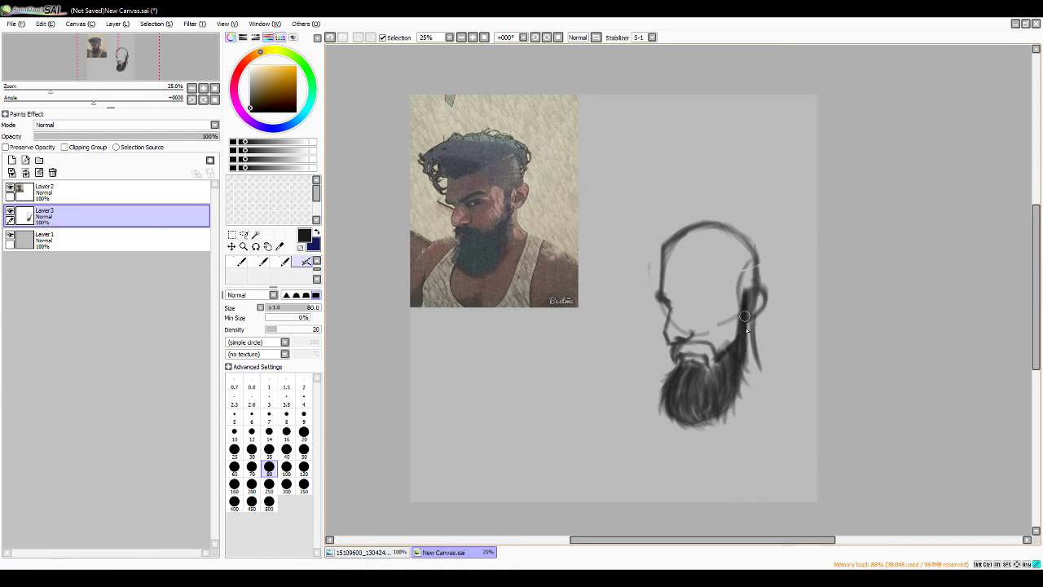
{"action": "mouse_move", "coordinate": [688, 337]}
{"action": "left_mouse_down"}
{"action": "mouse_move", "coordinate": [674, 358]}
{"action": "mouse_move", "coordinate": [713, 379]}
{"action": "mouse_move", "coordinate": [673, 396]}
{"action": "mouse_move", "coordinate": [701, 426]}
{"action": "mouse_move", "coordinate": [665, 394]}
{"action": "left_mouse_up"}
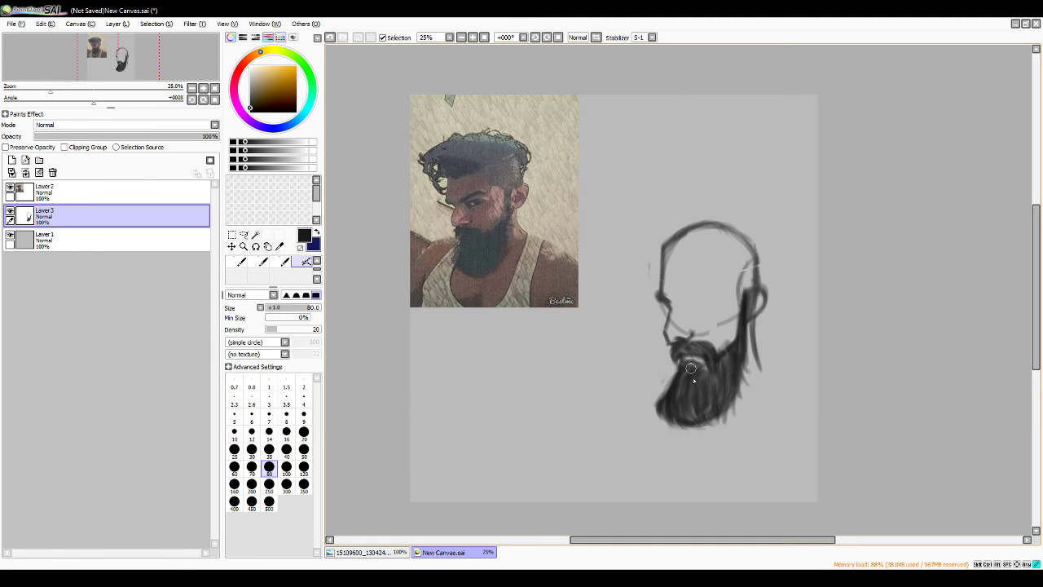
{"action": "left_click_drag", "start_coordinate": [712, 295], "coordinate": [730, 288]}
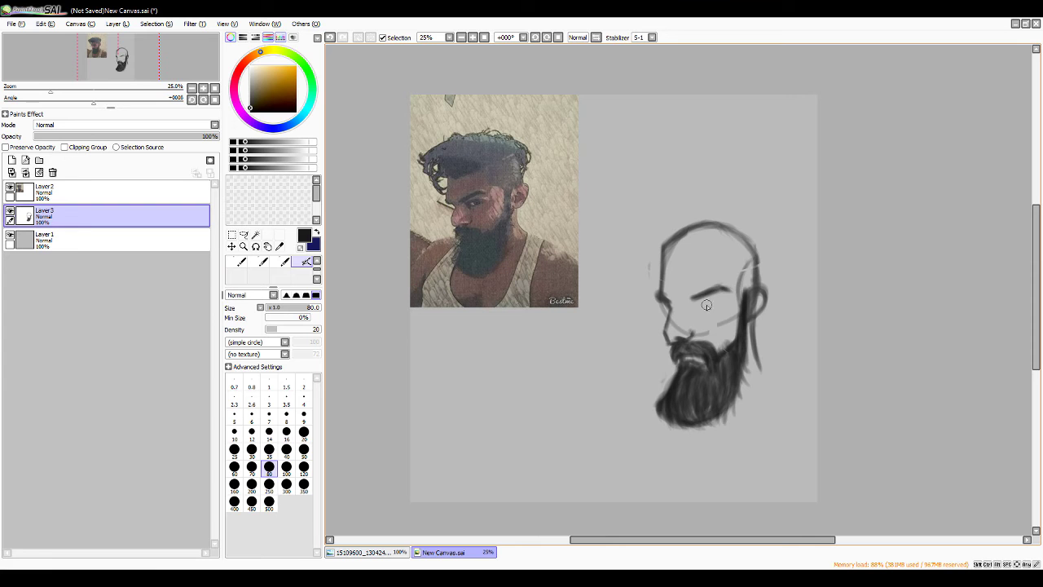
Set the brush to size 35 and move the eyebrow about 18 px down
{"action": "key", "text": "bracketleft"}
{"action": "key", "text": "bracketleft"}
{"action": "key", "text": "bracketleft"}
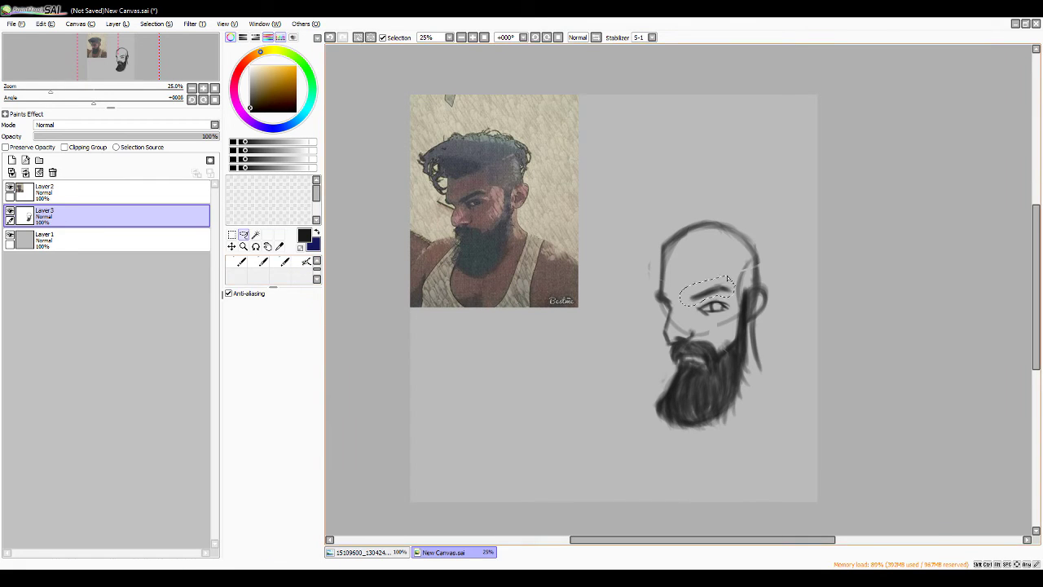
{"action": "key", "text": "ctrl+t"}
{"action": "key", "text": "Return"}
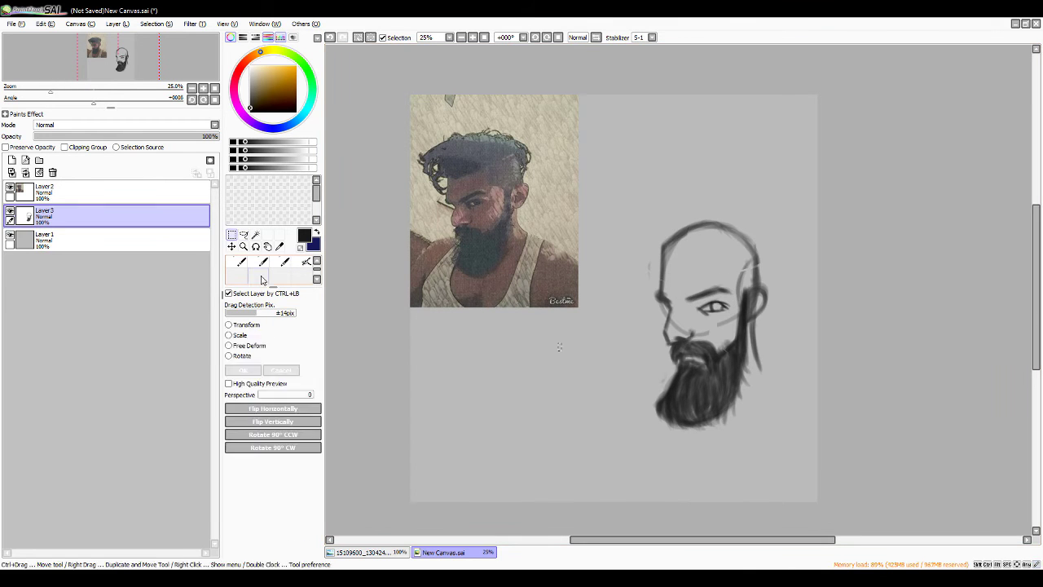
{"action": "left_click_drag", "start_coordinate": [720, 305], "coordinate": [721, 320]}
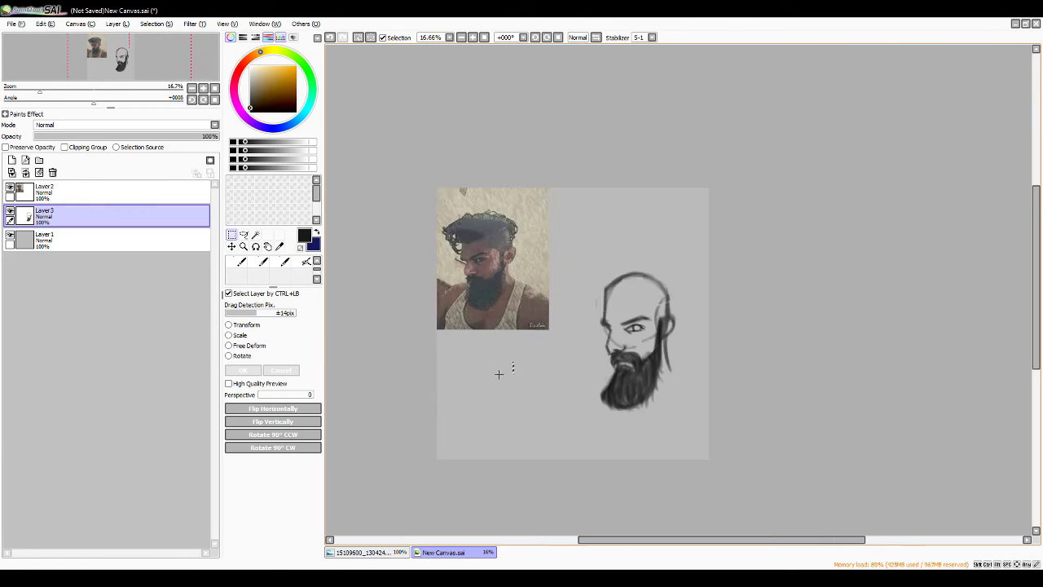
Undo stray face and jaw strokes, then erase part of the jaw line
{"action": "key", "text": "ctrl"}
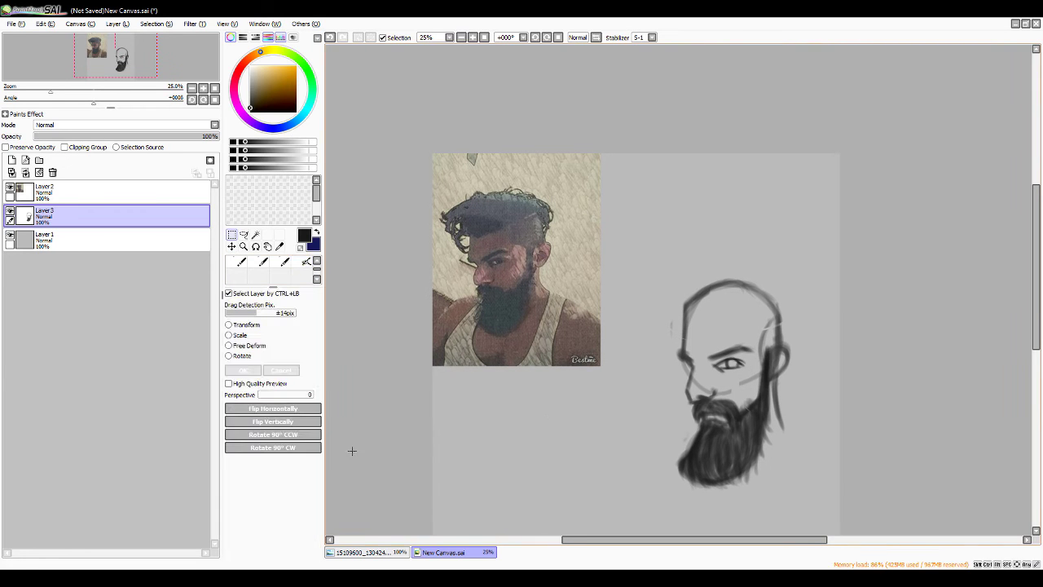
{"action": "key", "text": "ctrl+z"}
{"action": "mouse_move", "coordinate": [686, 362]}
{"action": "left_mouse_down"}
{"action": "mouse_move", "coordinate": [700, 367]}
{"action": "mouse_move", "coordinate": [700, 393]}
{"action": "mouse_move", "coordinate": [693, 376]}
{"action": "mouse_move", "coordinate": [725, 281]}
{"action": "left_mouse_up"}
{"action": "key", "text": "ctrl+z"}
{"action": "key", "text": "ctrl+z"}
{"action": "key", "text": "e"}
{"action": "key", "text": "b"}
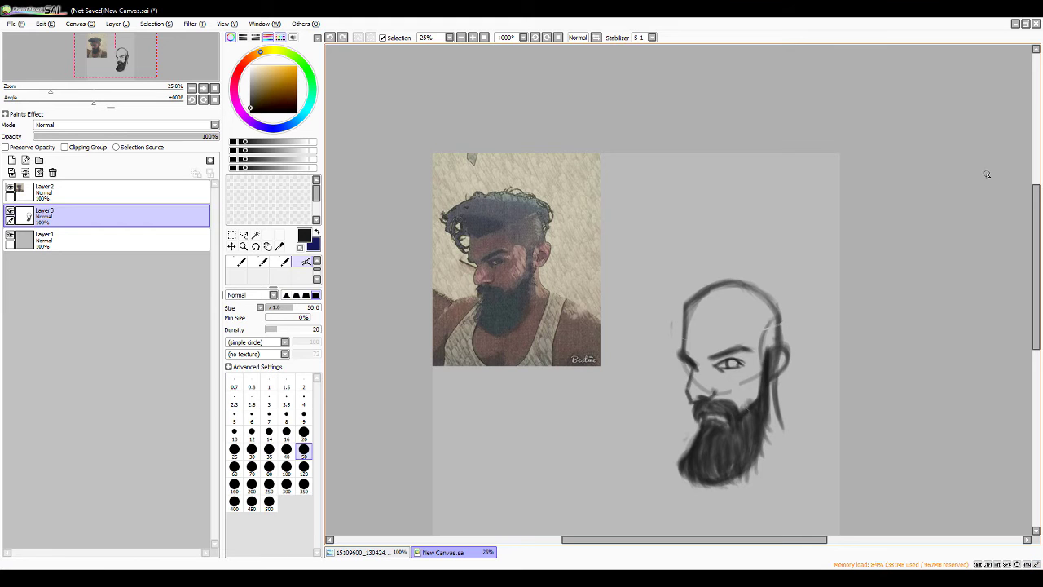
{"action": "key", "text": "e"}
{"action": "mouse_move", "coordinate": [685, 385]}
{"action": "left_mouse_down"}
{"action": "mouse_move", "coordinate": [691, 362]}
{"action": "mouse_move", "coordinate": [751, 476]}
{"action": "left_mouse_up"}
Lighten small areas near the jaw and draw hairlines down the side and across the head
{"action": "key", "text": "b"}
{"action": "key", "text": "e"}
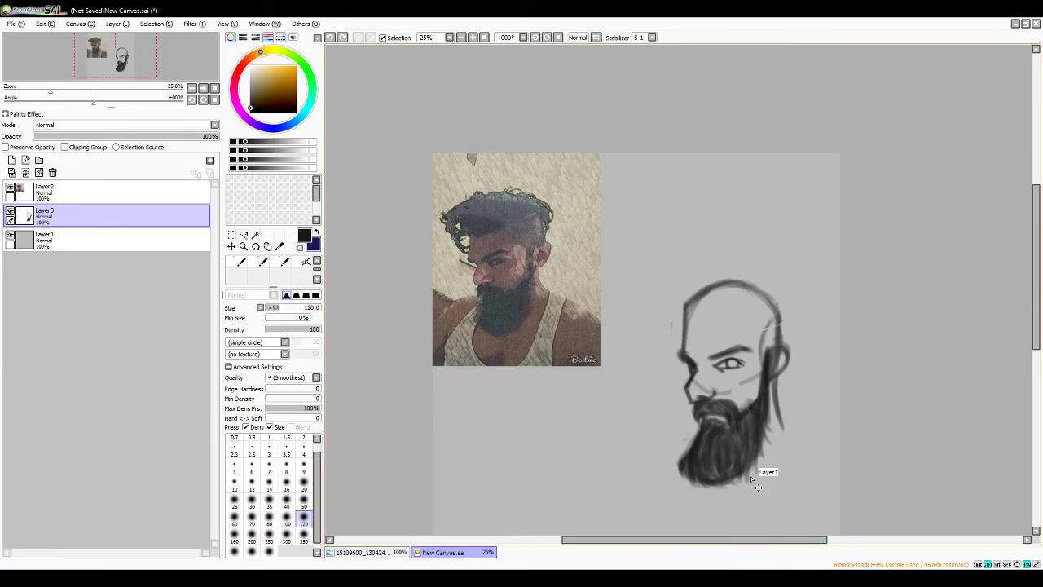
{"action": "key", "text": "b"}
{"action": "key", "text": "e"}
{"action": "left_click_drag", "start_coordinate": [690, 380], "coordinate": [682, 397]}
{"action": "key", "text": "b"}
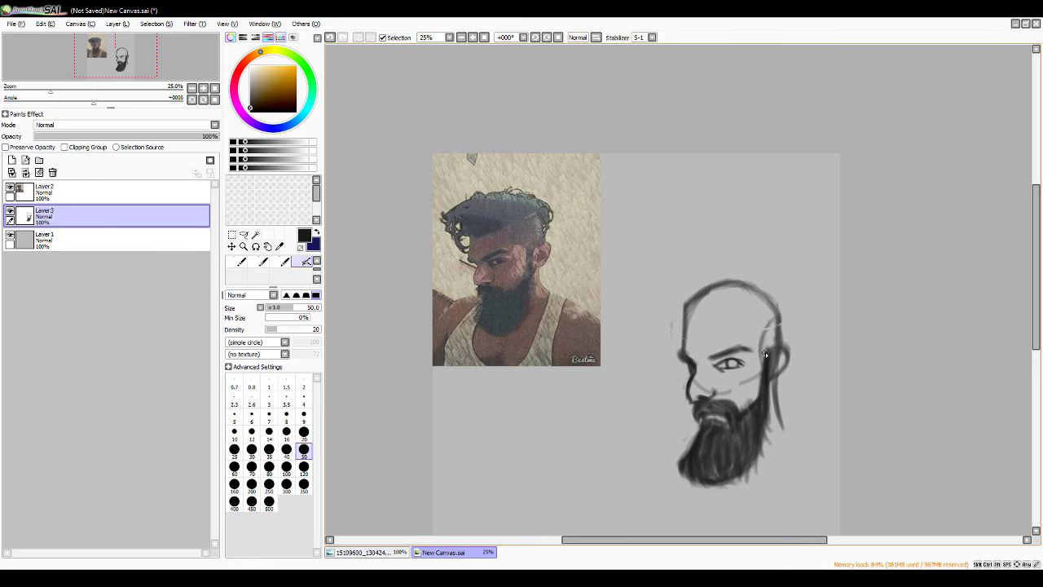
{"action": "left_click_drag", "start_coordinate": [742, 313], "coordinate": [767, 343]}
{"action": "mouse_move", "coordinate": [774, 305]}
{"action": "left_mouse_down"}
{"action": "mouse_move", "coordinate": [686, 323]}
{"action": "mouse_move", "coordinate": [758, 363]}
{"action": "left_mouse_up"}
Adjust the eye area, draw an ear curve, and darken the beard's right and lower edge
{"action": "key", "text": "m"}
{"action": "key", "text": "ctrl+t"}
{"action": "key", "text": "Return"}
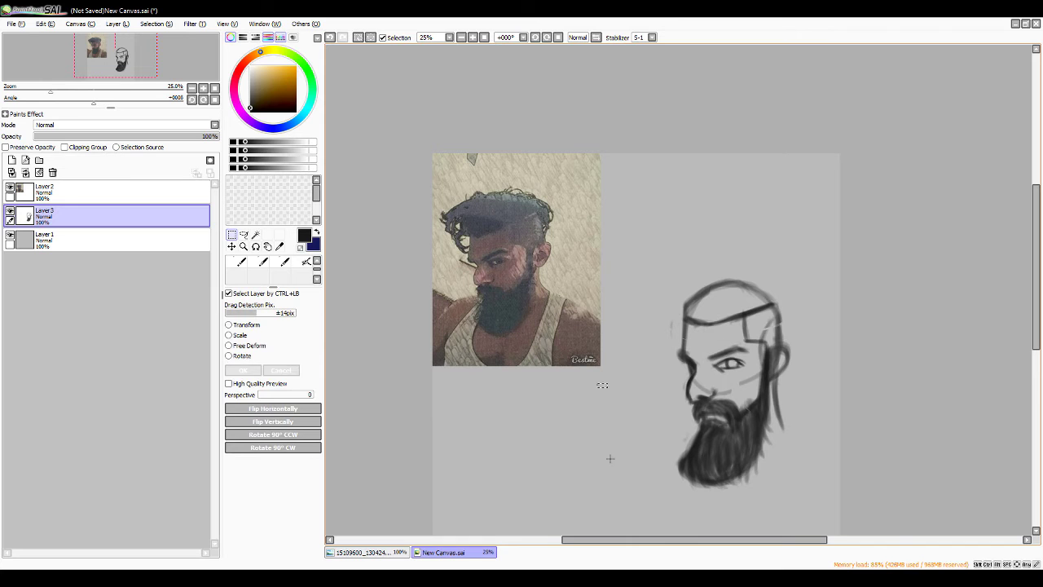
{"action": "key", "text": "b"}
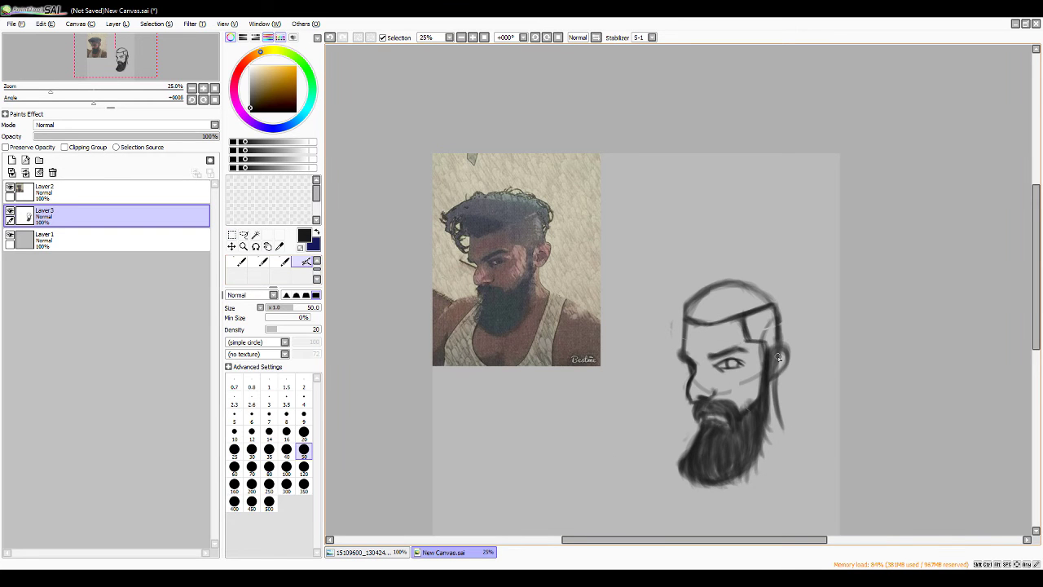
{"action": "left_click_drag", "start_coordinate": [778, 347], "coordinate": [776, 377]}
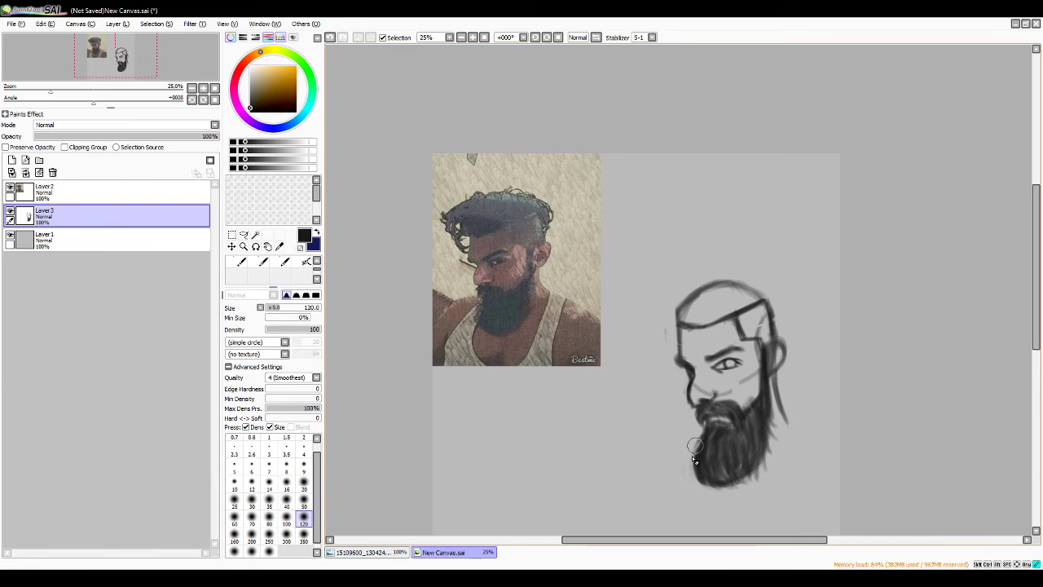
{"action": "key", "text": "b"}
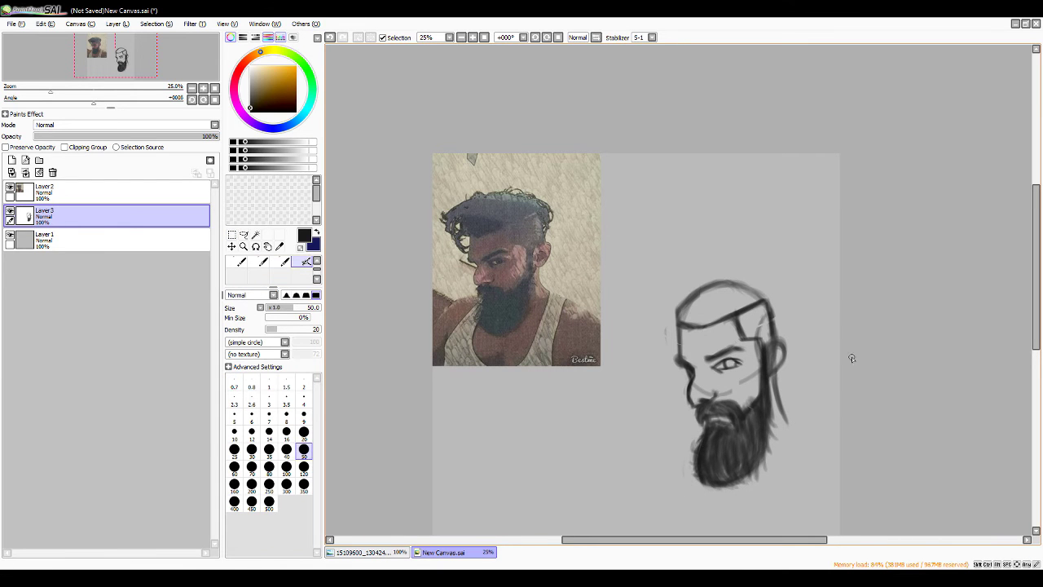
{"action": "left_click_drag", "start_coordinate": [771, 411], "coordinate": [751, 481]}
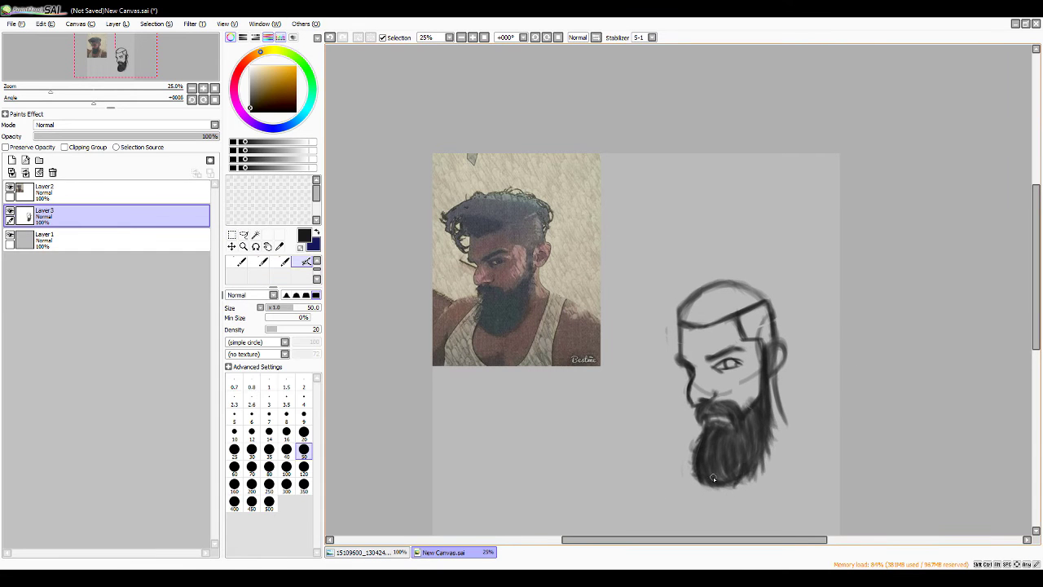
Sketch curved hair strokes over the head's top, a dark left-side stroke and a light arc
{"action": "key", "text": "e"}
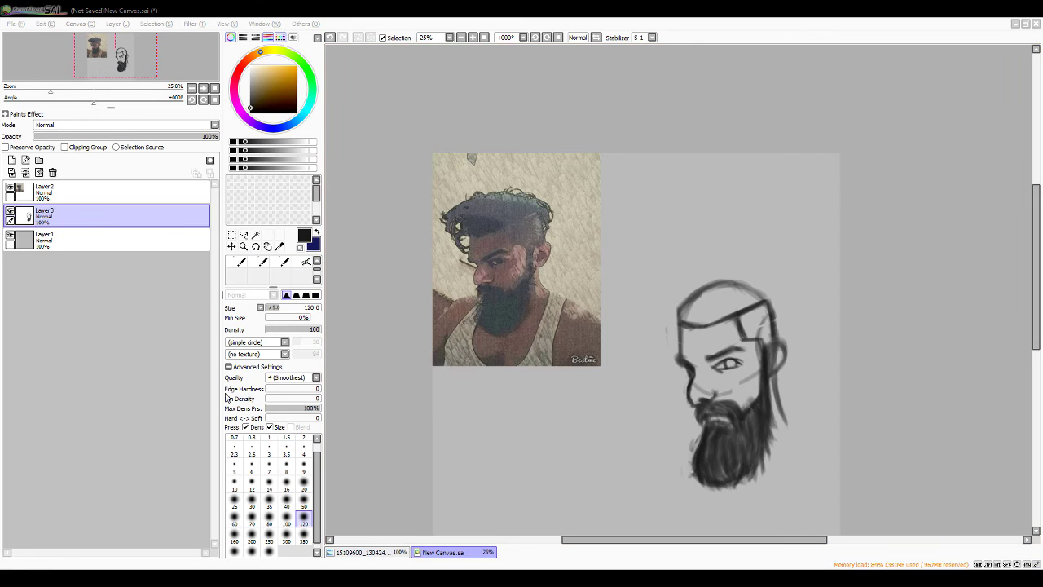
{"action": "key", "text": "b"}
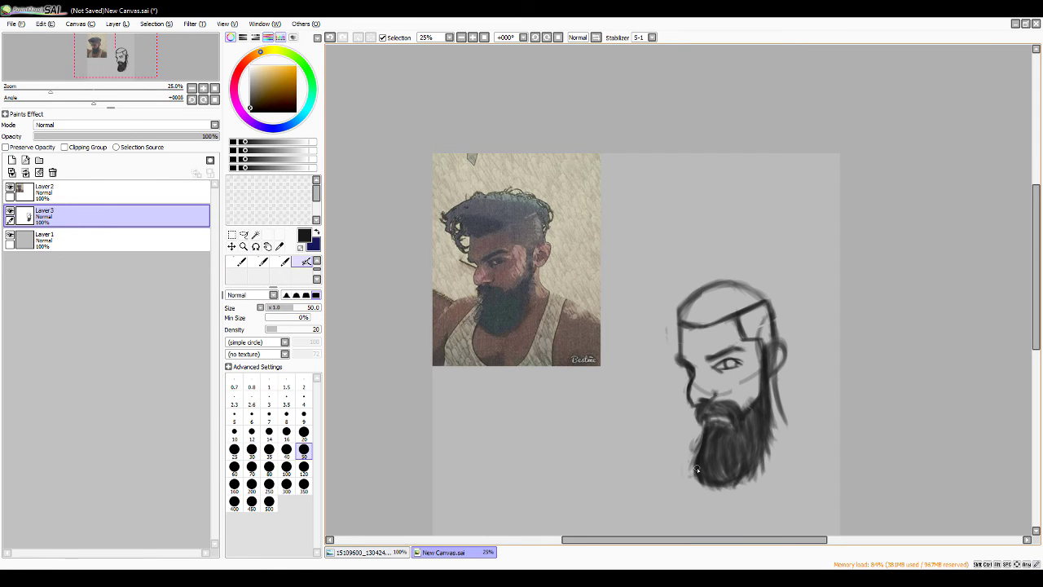
{"action": "left_click_drag", "start_coordinate": [758, 287], "coordinate": [656, 339]}
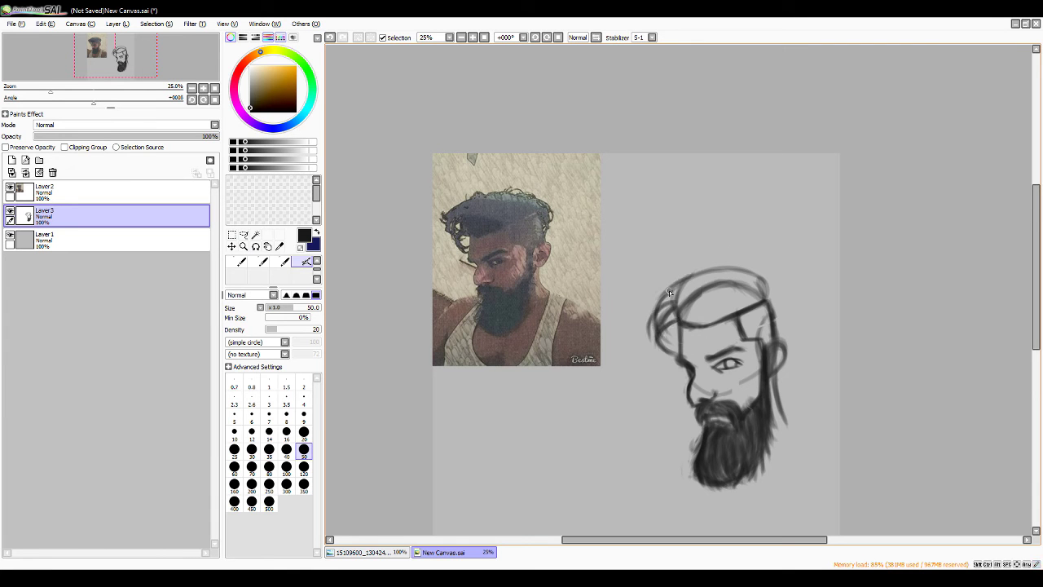
{"action": "left_click_drag", "start_coordinate": [674, 302], "coordinate": [667, 330]}
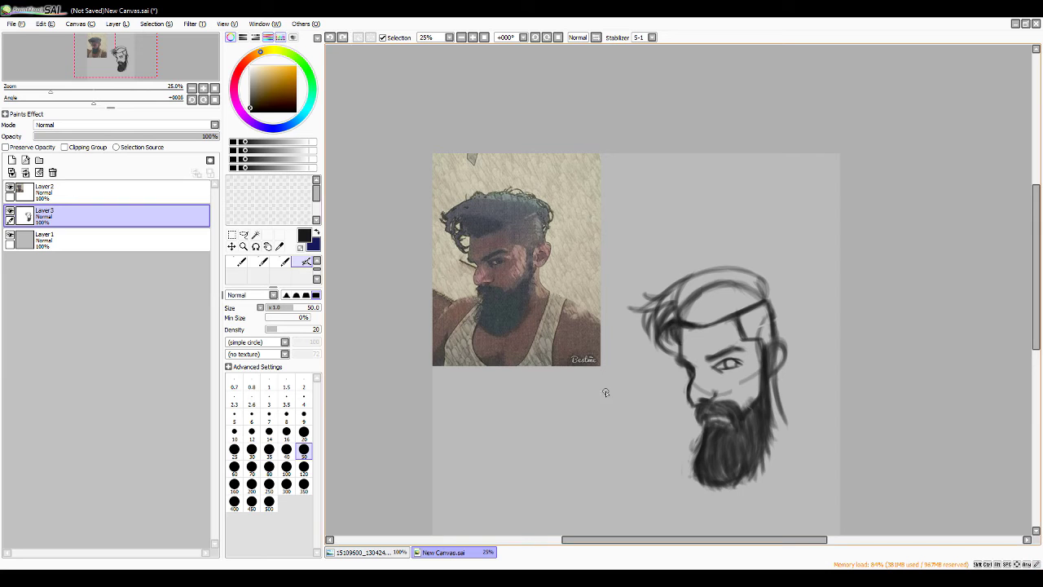
{"action": "left_click_drag", "start_coordinate": [689, 273], "coordinate": [745, 275]}
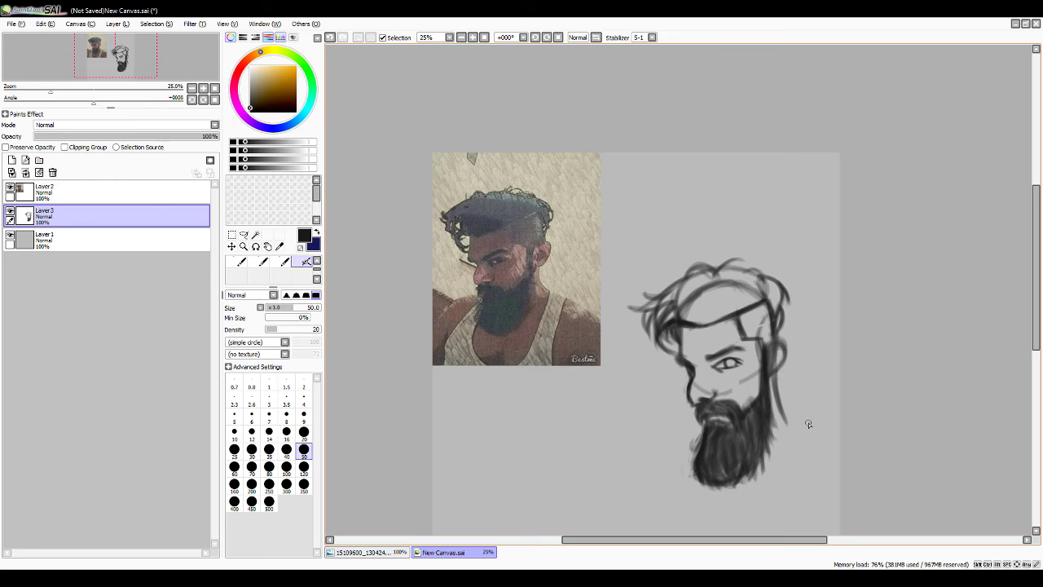
{"action": "key", "text": "ctrl+t"}
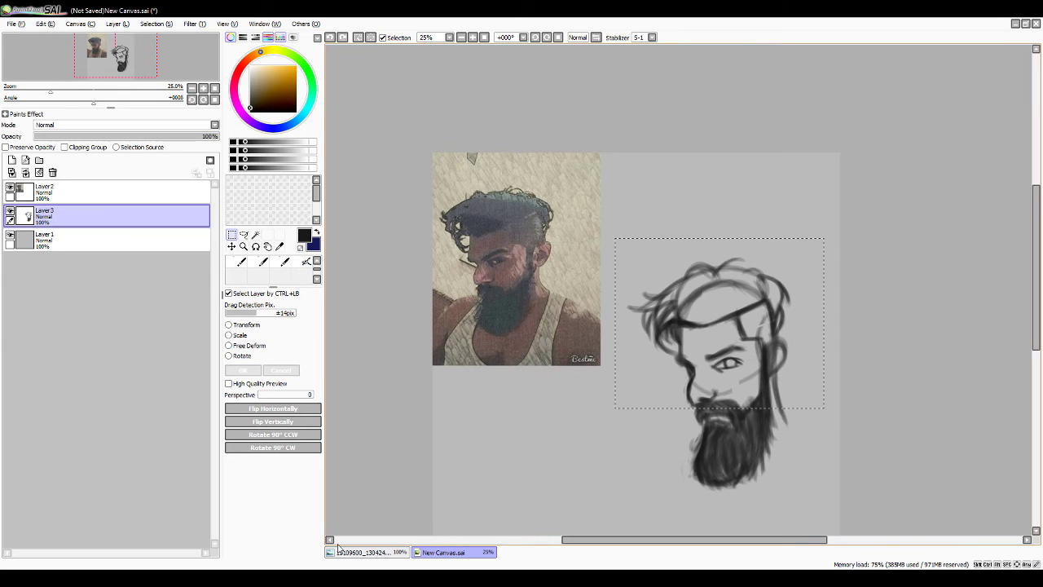
Select a rectangle across the face and move it into place
{"action": "left_click", "coordinate": [231, 234]}
{"action": "left_click_drag", "start_coordinate": [831, 319], "coordinate": [617, 397]}
{"action": "key", "text": "ctrl+t"}
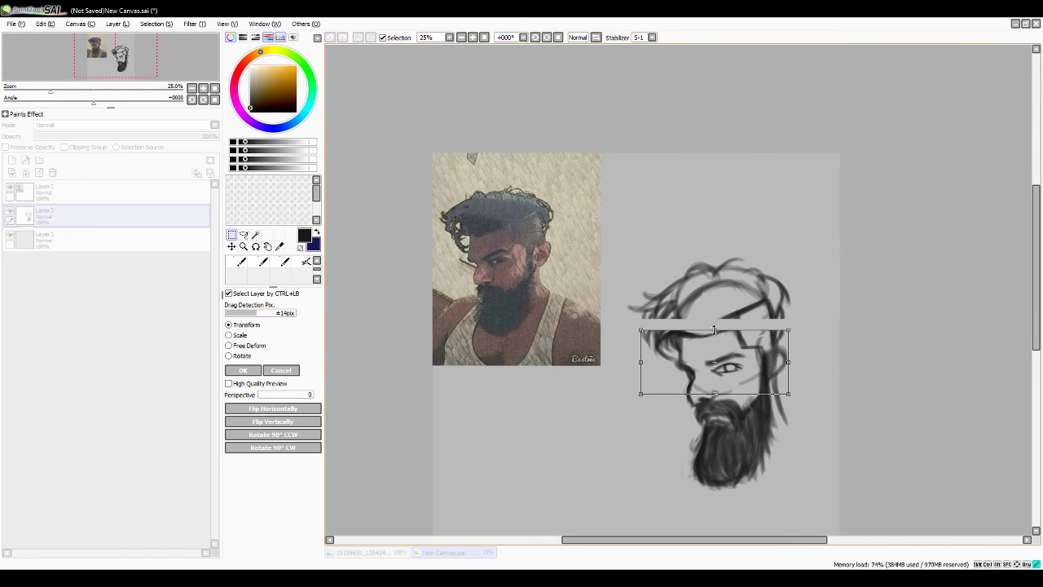
{"action": "left_click", "coordinate": [251, 371]}
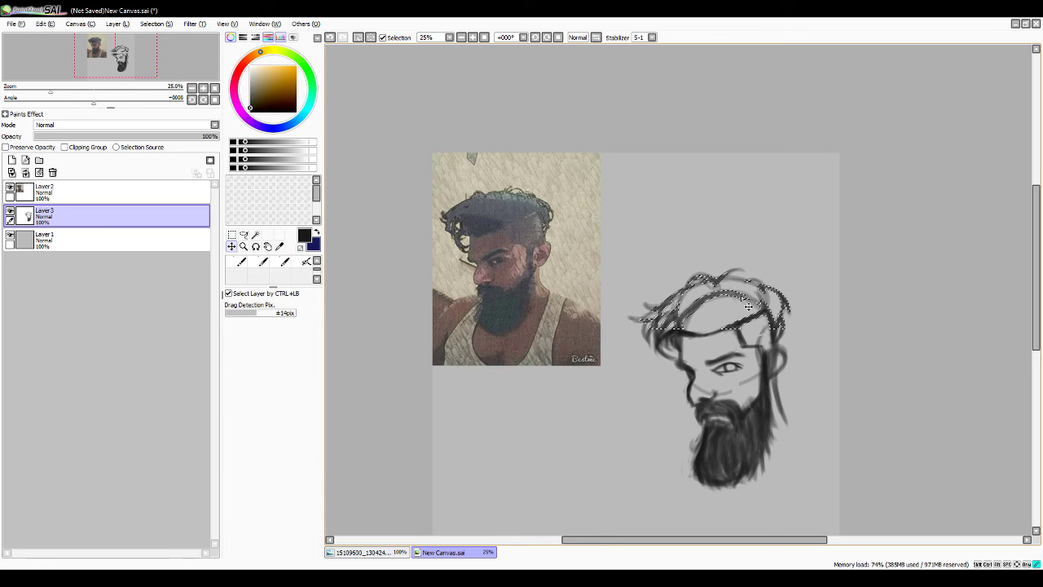
{"action": "scroll", "coordinate": [723, 245], "scroll_direction": "down", "scroll_amount": 1}
{"action": "scroll", "coordinate": [724, 244], "scroll_direction": "up", "scroll_amount": 1}
With brush size 70, shade the hair in grey, lightening the left side with a sampled tone
{"action": "key", "text": "b"}
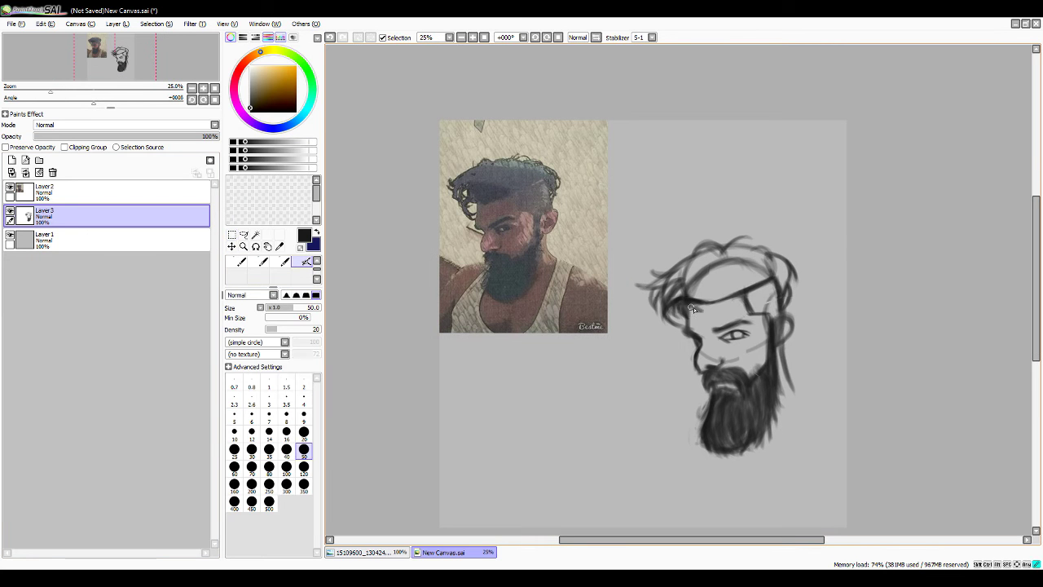
{"action": "key", "text": "bracketright"}
{"action": "key", "text": "bracketright"}
{"action": "mouse_move", "coordinate": [717, 261]}
{"action": "left_mouse_down"}
{"action": "mouse_move", "coordinate": [697, 314]}
{"action": "mouse_move", "coordinate": [665, 282]}
{"action": "mouse_move", "coordinate": [734, 261]}
{"action": "mouse_move", "coordinate": [685, 294]}
{"action": "left_mouse_up"}
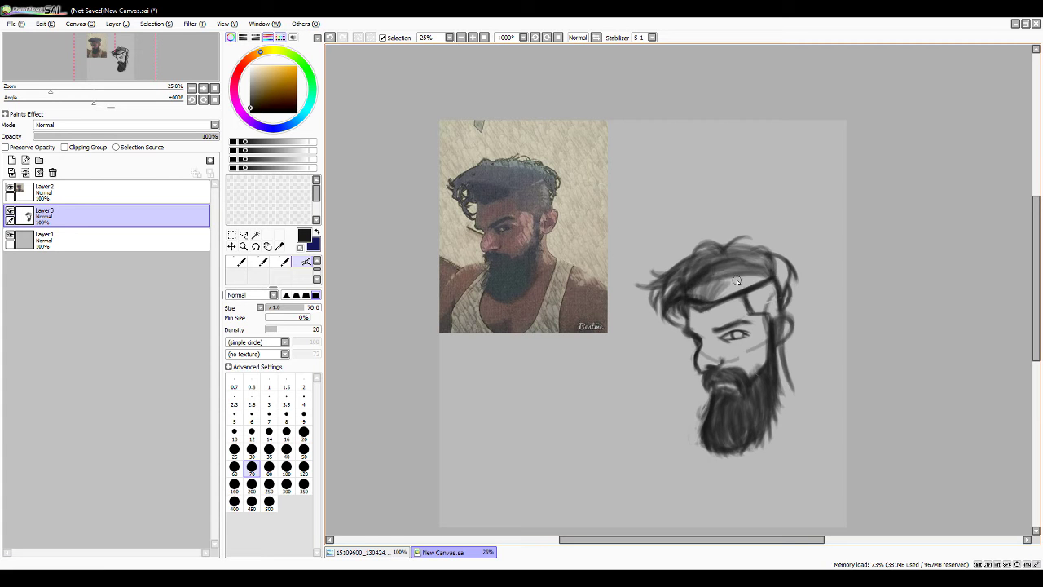
{"action": "mouse_move", "coordinate": [766, 277]}
{"action": "left_mouse_down"}
{"action": "mouse_move", "coordinate": [644, 295]}
{"action": "mouse_move", "coordinate": [787, 290]}
{"action": "left_mouse_up"}
{"action": "left_click", "coordinate": [717, 281], "text": "alt"}
{"action": "mouse_move", "coordinate": [733, 269]}
{"action": "left_mouse_down"}
{"action": "mouse_move", "coordinate": [669, 300]}
{"action": "mouse_move", "coordinate": [745, 288]}
{"action": "mouse_move", "coordinate": [708, 290]}
{"action": "left_mouse_up"}
Sample a darker grey for strokes across the head top, then pick a mid-grey for the shaved patch
{"action": "left_click", "coordinate": [760, 269], "text": "alt"}
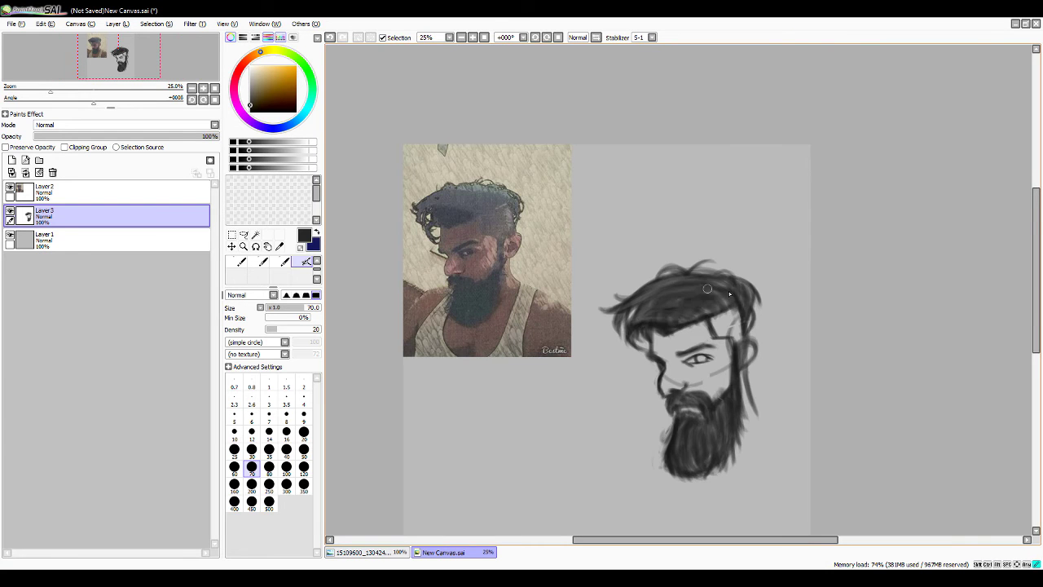
{"action": "mouse_move", "coordinate": [641, 322]}
{"action": "left_mouse_down"}
{"action": "mouse_move", "coordinate": [717, 277]}
{"action": "mouse_move", "coordinate": [635, 321]}
{"action": "mouse_move", "coordinate": [652, 324]}
{"action": "mouse_move", "coordinate": [703, 282]}
{"action": "left_mouse_up"}
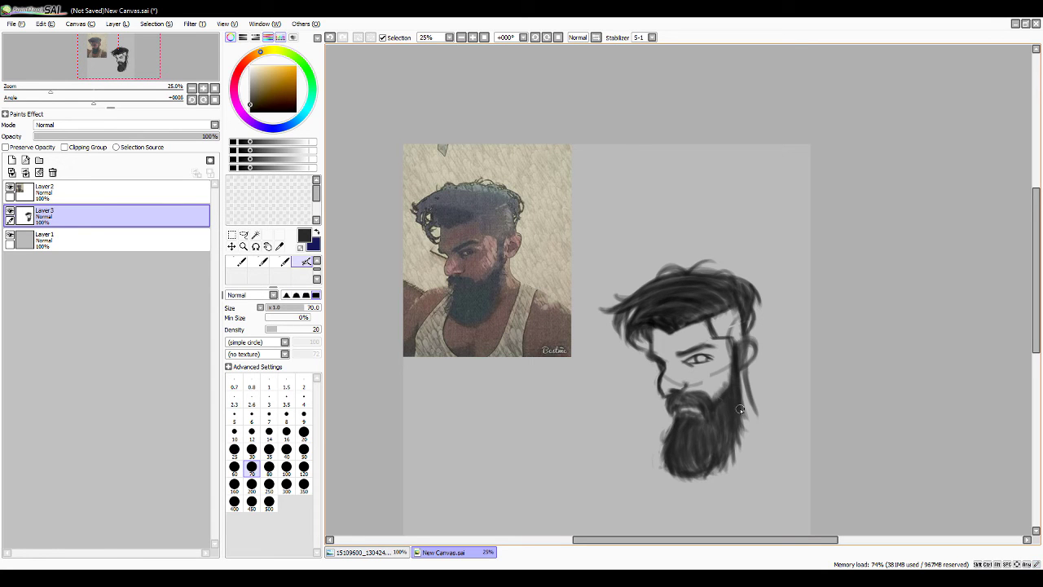
{"action": "key", "text": "bracketleft"}
{"action": "key", "text": "bracketleft"}
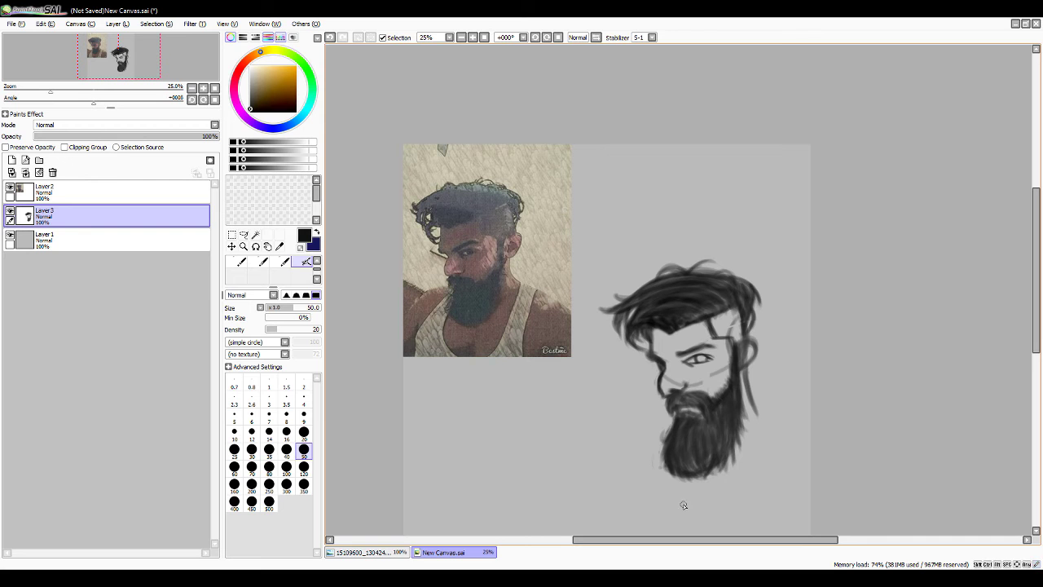
{"action": "key", "text": "bracketright"}
{"action": "key", "text": "bracketright"}
{"action": "left_click", "coordinate": [735, 312], "text": "alt"}
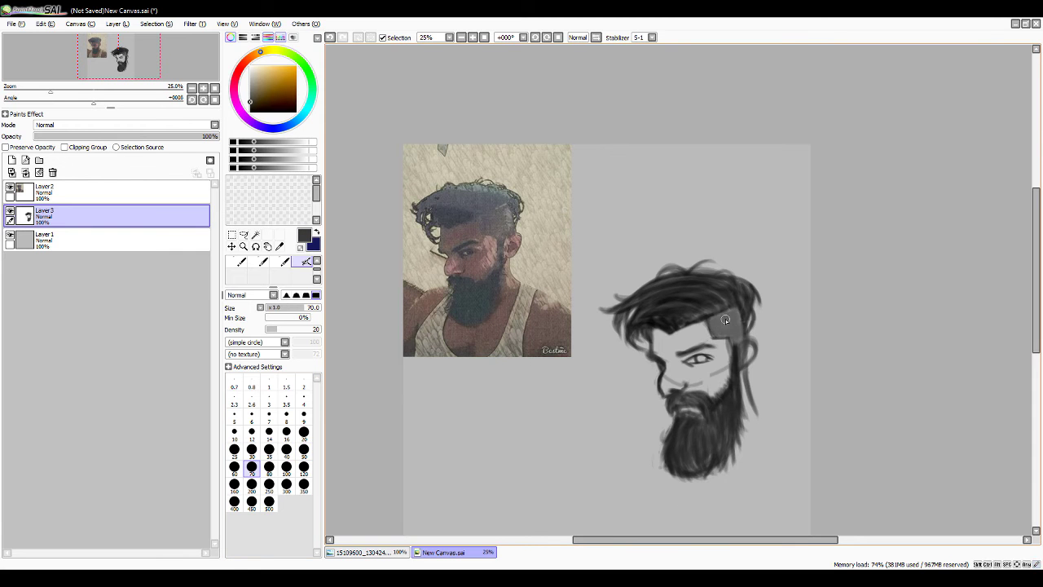
{"action": "key", "text": "b"}
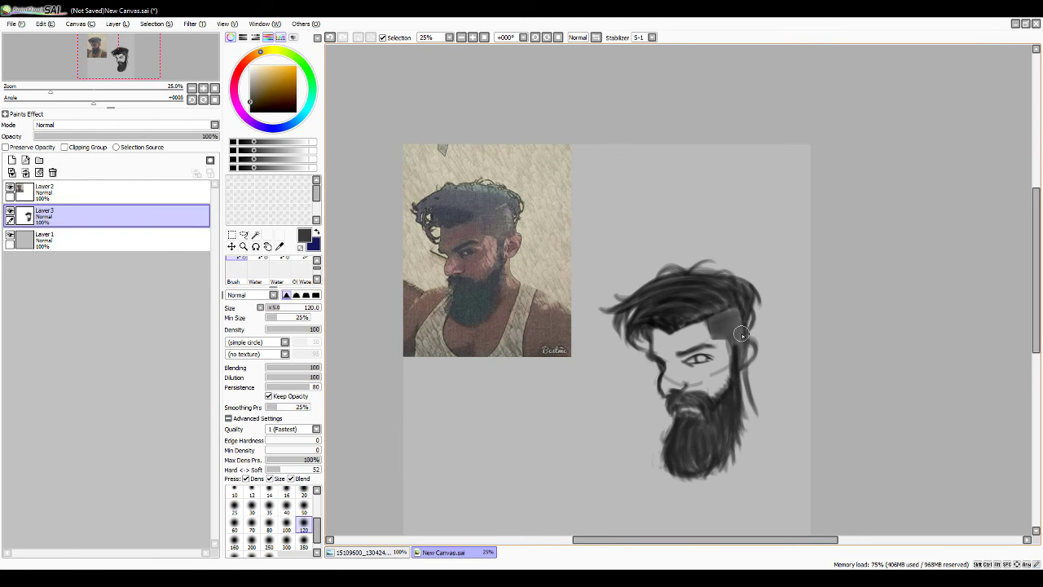
{"action": "key", "text": "minus"}
Box-select the beard and shift it slightly to the left
{"action": "key", "text": "ctrl+t"}
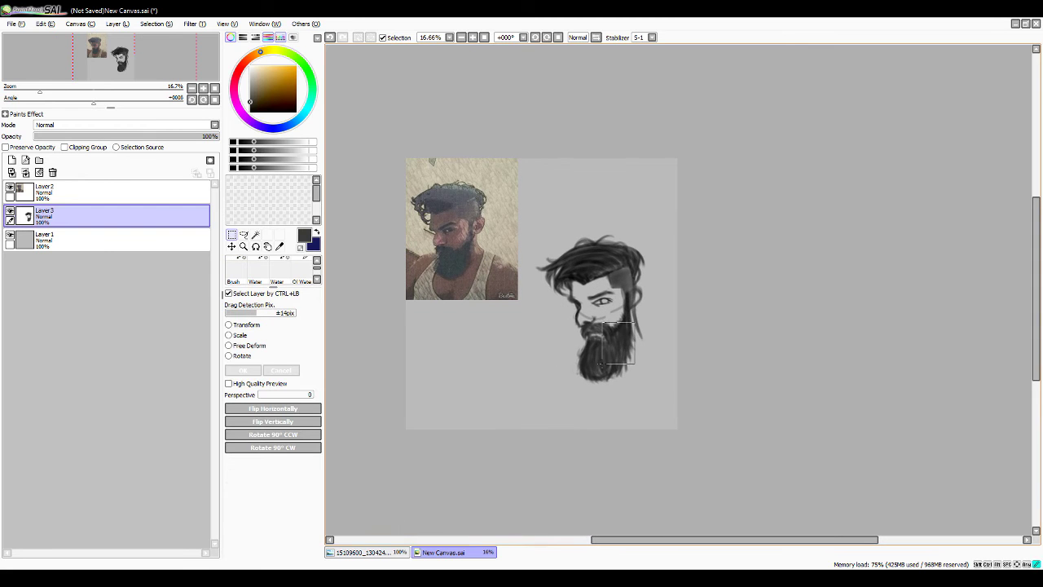
{"action": "left_click_drag", "start_coordinate": [609, 366], "coordinate": [567, 394]}
{"action": "key", "text": "ctrl+t"}
{"action": "left_click_drag", "start_coordinate": [595, 359], "coordinate": [580, 359]}
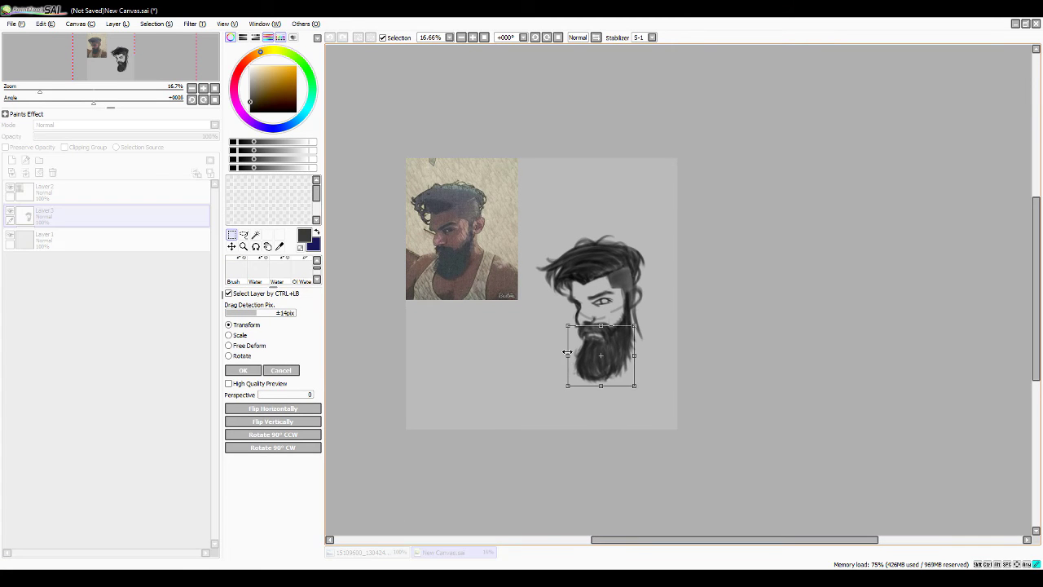
{"action": "key", "text": "Return"}
Erase a small stray area beside the beard
{"action": "scroll", "coordinate": [562, 338], "scroll_direction": "up", "scroll_amount": 1}
{"action": "key", "text": "b"}
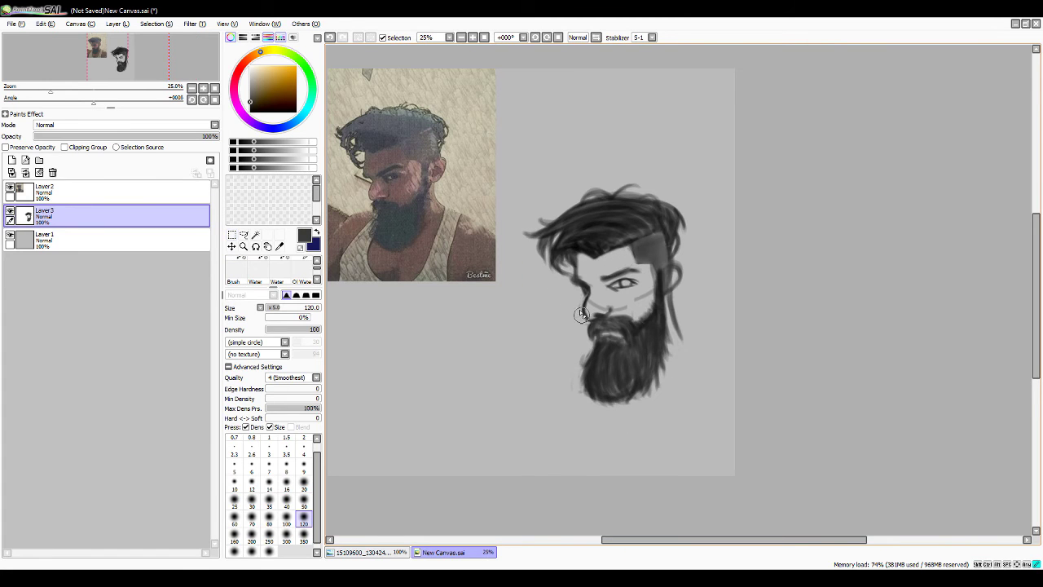
{"action": "key", "text": "e"}
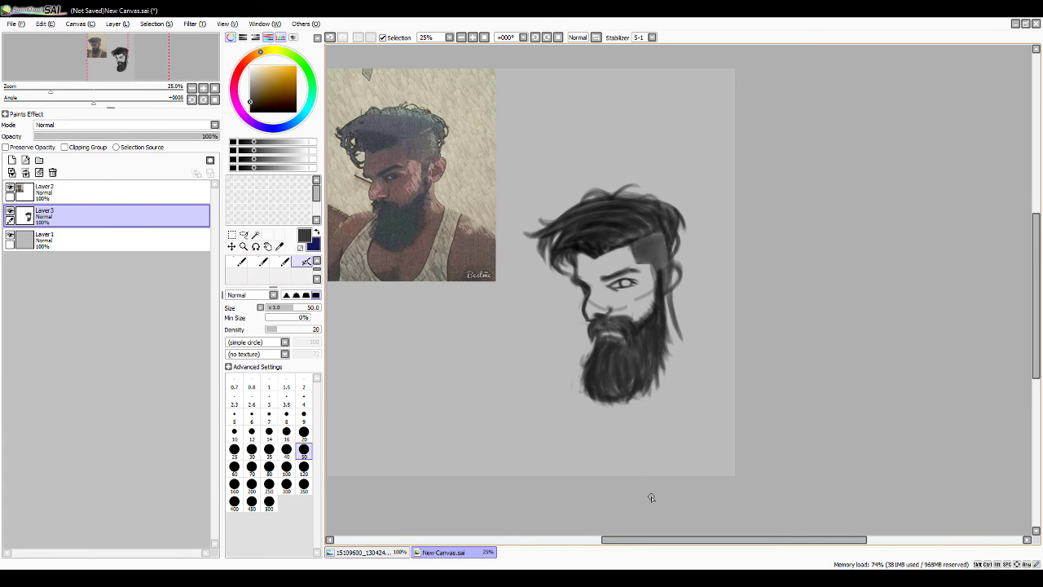
{"action": "left_click_drag", "start_coordinate": [602, 342], "coordinate": [588, 356]}
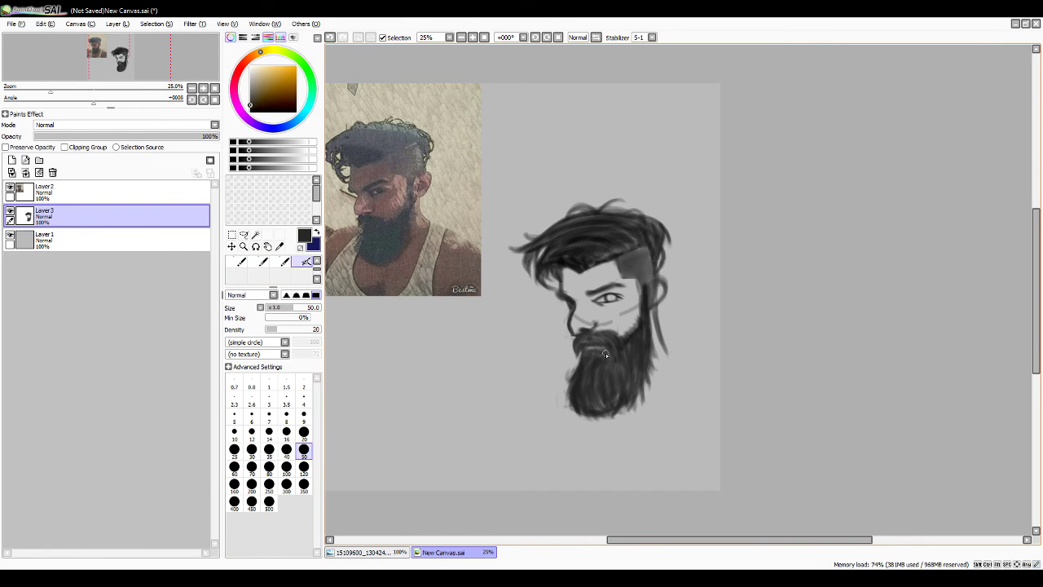
{"action": "scroll", "coordinate": [605, 352], "scroll_direction": "down", "scroll_amount": 2}
{"action": "scroll", "coordinate": [606, 353], "scroll_direction": "up", "scroll_amount": 2}
{"action": "scroll", "coordinate": [605, 353], "scroll_direction": "down", "scroll_amount": 1}
{"action": "scroll", "coordinate": [547, 237], "scroll_direction": "down", "scroll_amount": 1}
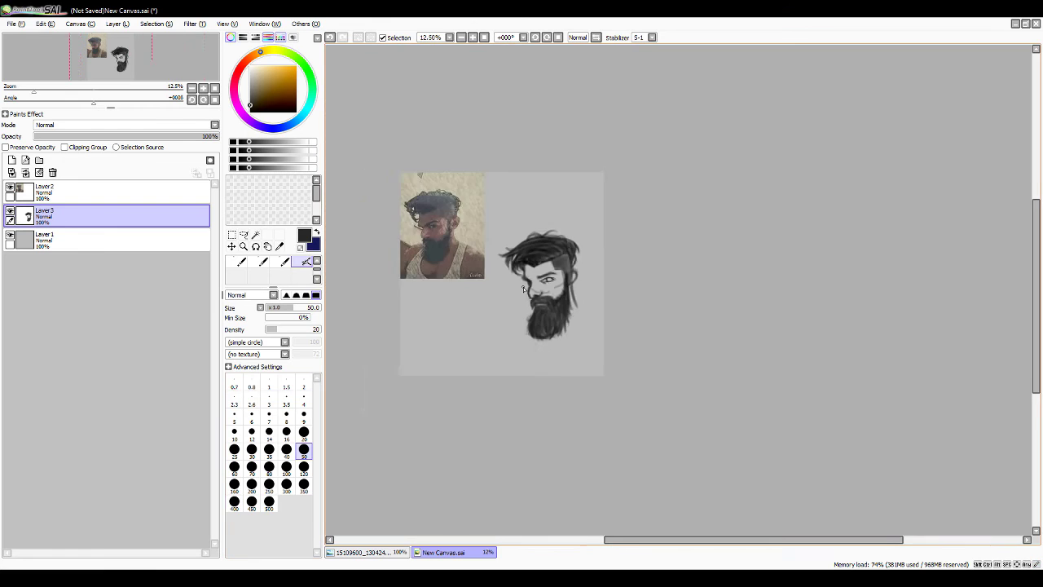
{"action": "scroll", "coordinate": [547, 236], "scroll_direction": "up", "scroll_amount": 1}
{"action": "scroll", "coordinate": [547, 236], "scroll_direction": "up", "scroll_amount": 2}
Lasso the eye and transform it to reposition and resize it beneath the brow
{"action": "left_click", "coordinate": [244, 234]}
{"action": "key", "text": "ctrl+t"}
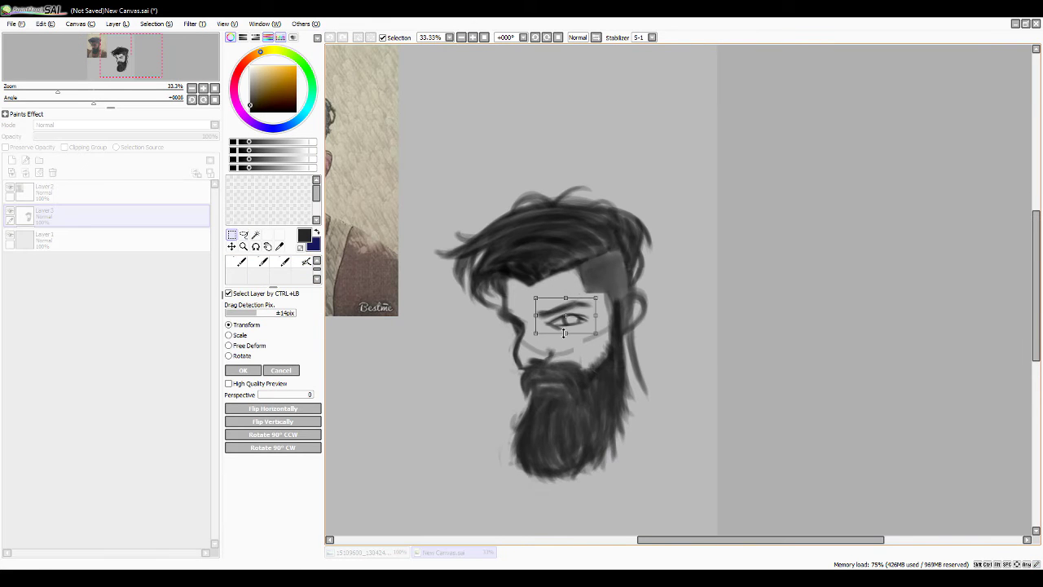
{"action": "scroll", "coordinate": [530, 326], "scroll_direction": "down", "scroll_amount": 1}
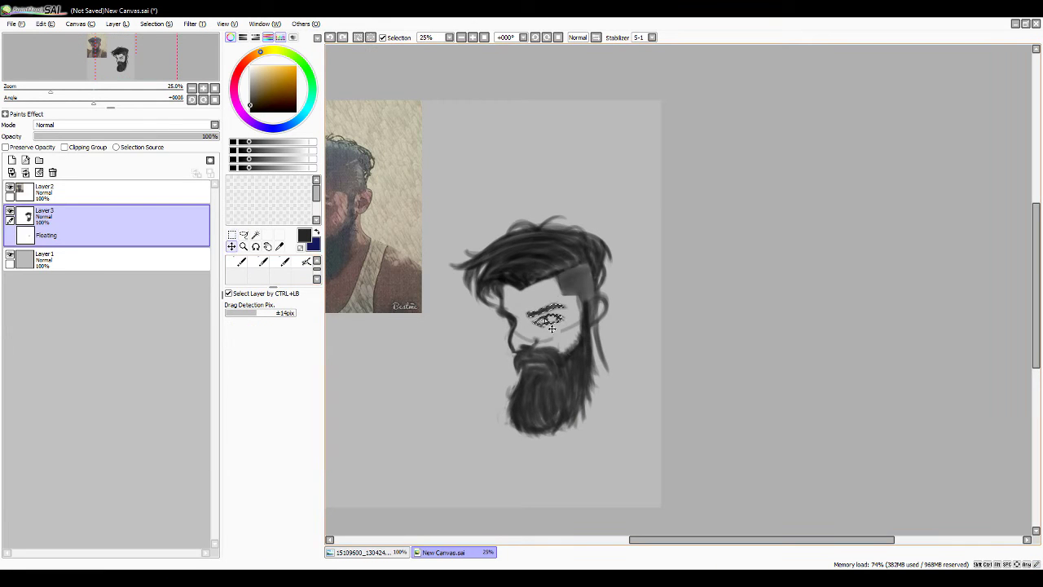
{"action": "scroll", "coordinate": [489, 309], "scroll_direction": "down", "scroll_amount": 3}
{"action": "scroll", "coordinate": [489, 310], "scroll_direction": "up", "scroll_amount": 2}
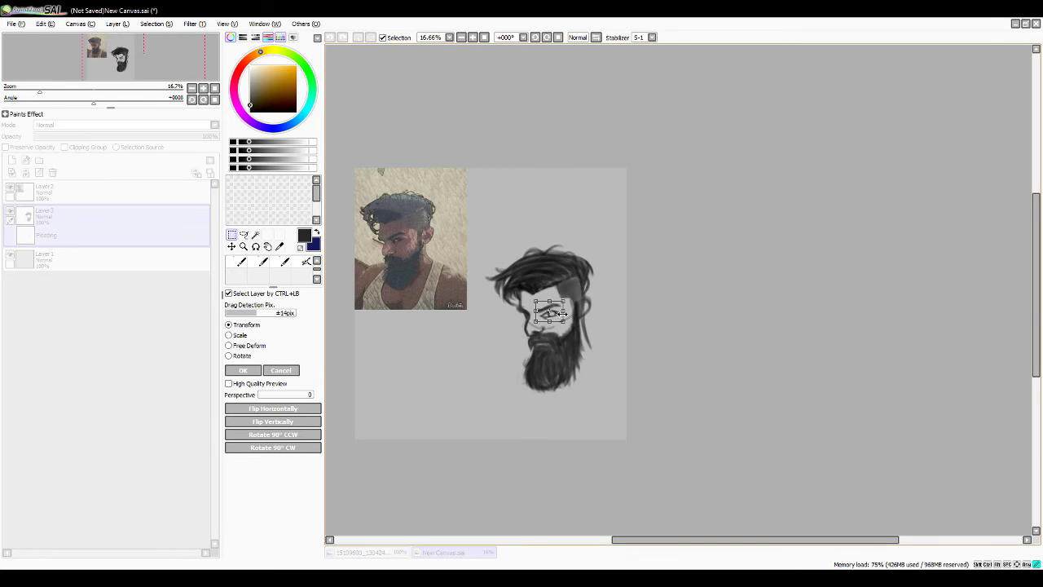
{"action": "scroll", "coordinate": [432, 308], "scroll_direction": "down", "scroll_amount": 1}
{"action": "scroll", "coordinate": [432, 308], "scroll_direction": "up", "scroll_amount": 2}
{"action": "scroll", "coordinate": [432, 308], "scroll_direction": "down", "scroll_amount": 3}
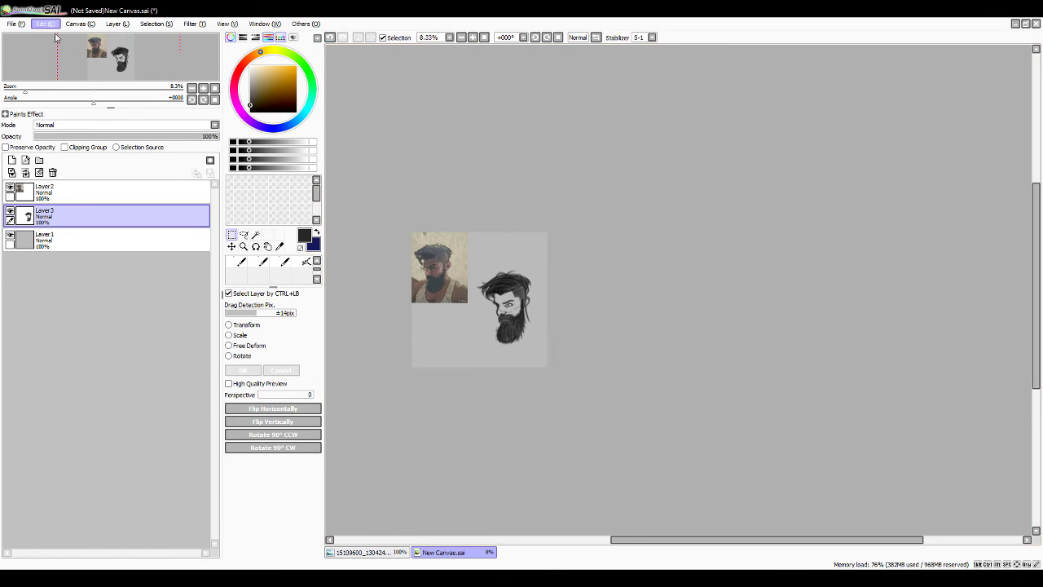
{"action": "scroll", "coordinate": [432, 308], "scroll_direction": "up", "scroll_amount": 1}
{"action": "scroll", "coordinate": [610, 314], "scroll_direction": "up", "scroll_amount": 1}
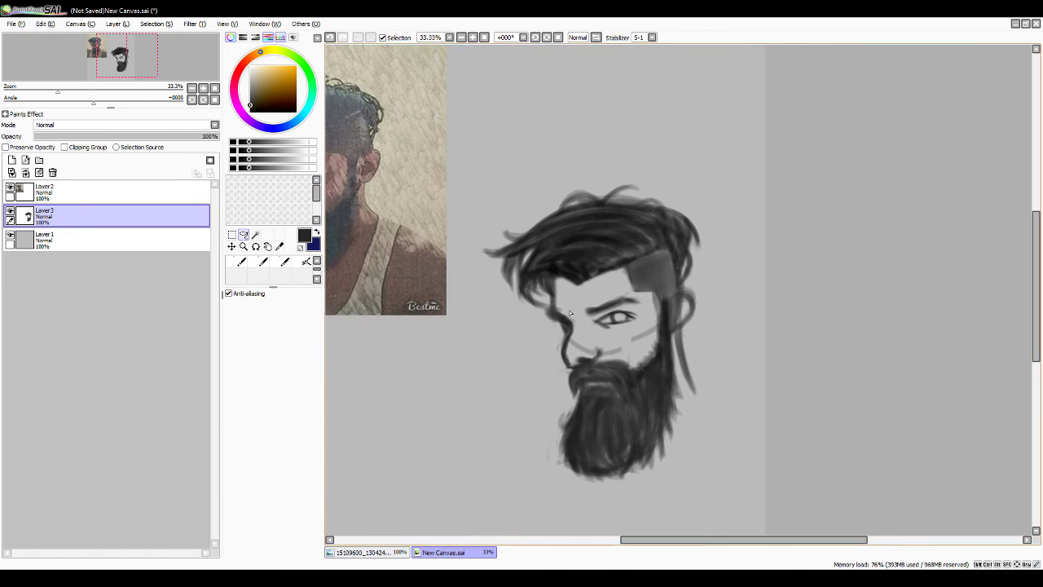
Lasso-select the eye area and adjust it with two free transforms
{"action": "left_click_drag", "start_coordinate": [609, 313], "coordinate": [588, 310]}
{"action": "key", "text": "ctrl+t"}
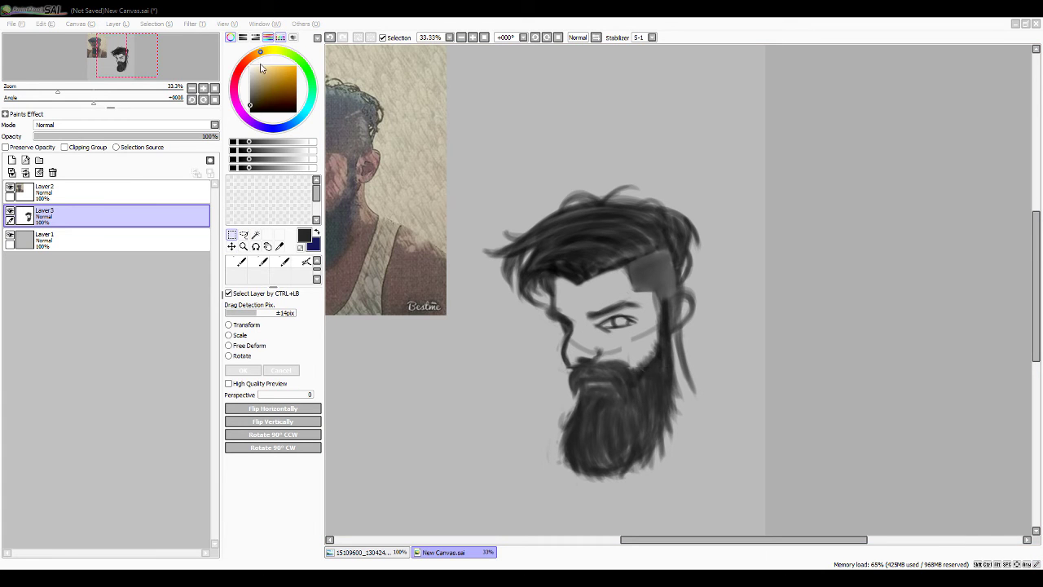
{"action": "key", "text": "Return"}
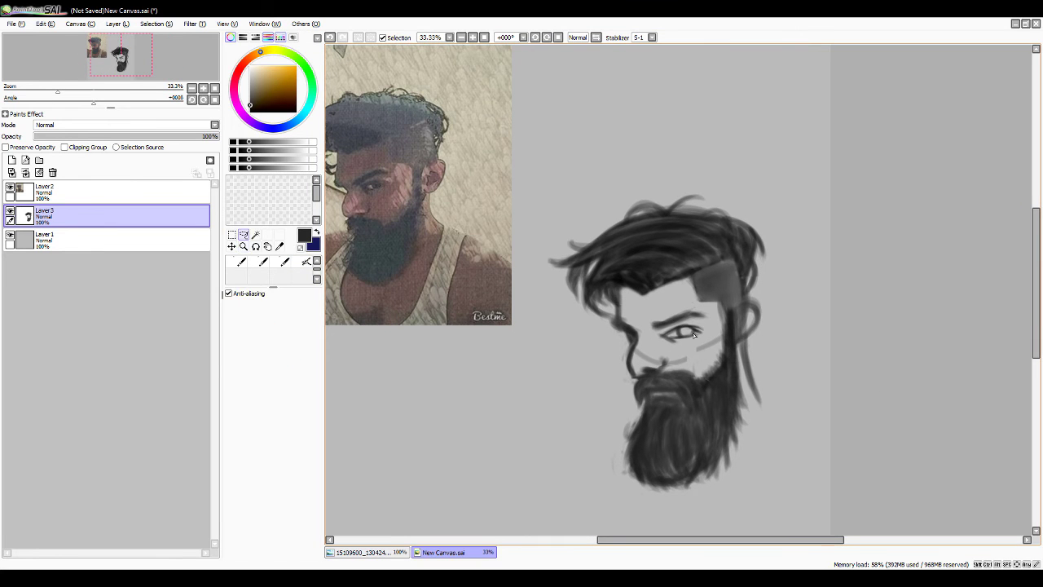
{"action": "key", "text": "ctrl+t"}
{"action": "scroll", "coordinate": [503, 362], "scroll_direction": "down", "scroll_amount": 1}
{"action": "key", "text": "Return"}
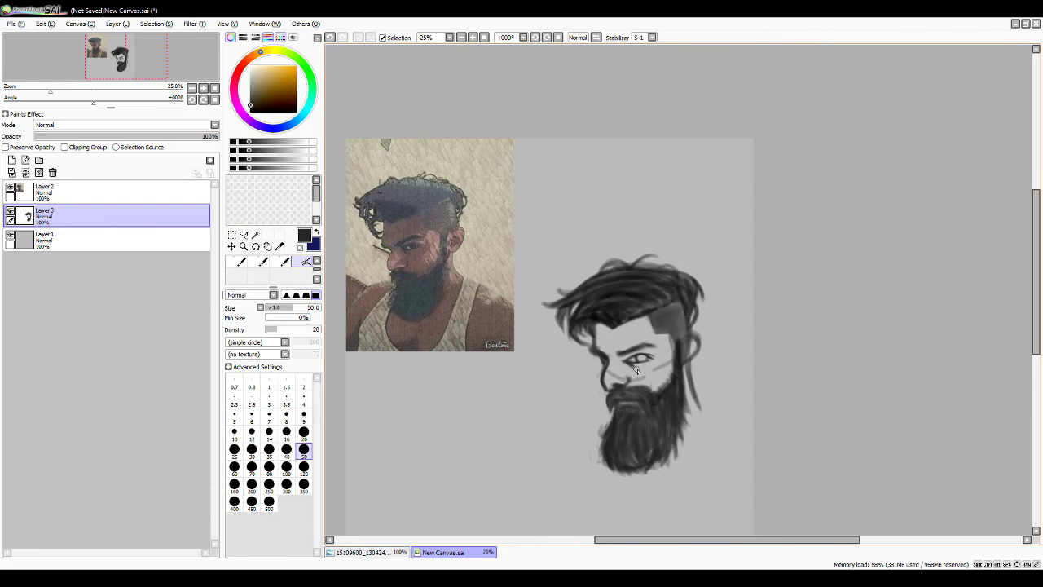
{"action": "scroll", "coordinate": [607, 436], "scroll_direction": "down", "scroll_amount": 1}
{"action": "scroll", "coordinate": [608, 436], "scroll_direction": "up", "scroll_amount": 1}
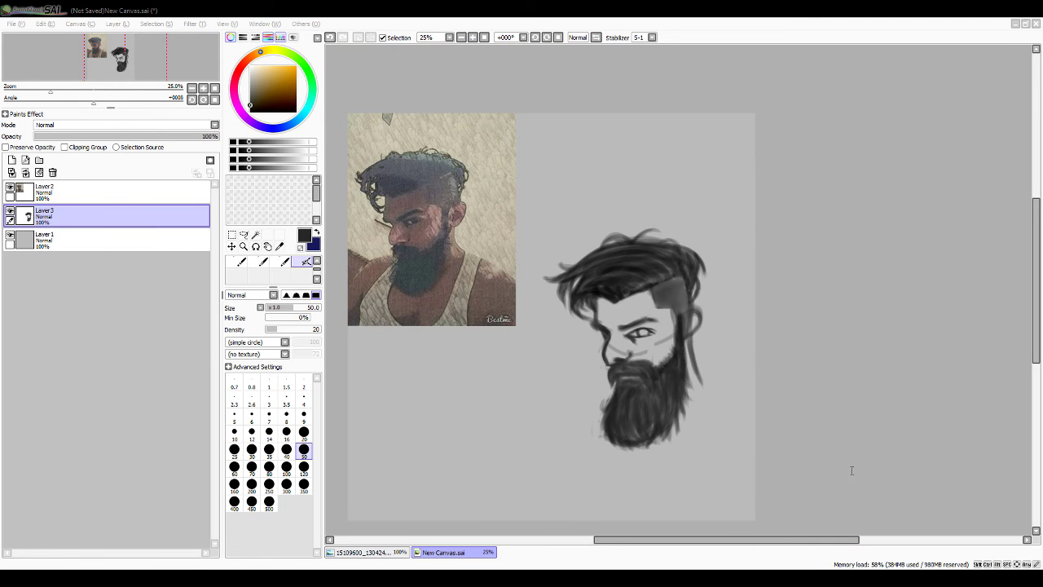
{"action": "scroll", "coordinate": [620, 301], "scroll_direction": "up", "scroll_amount": 2}
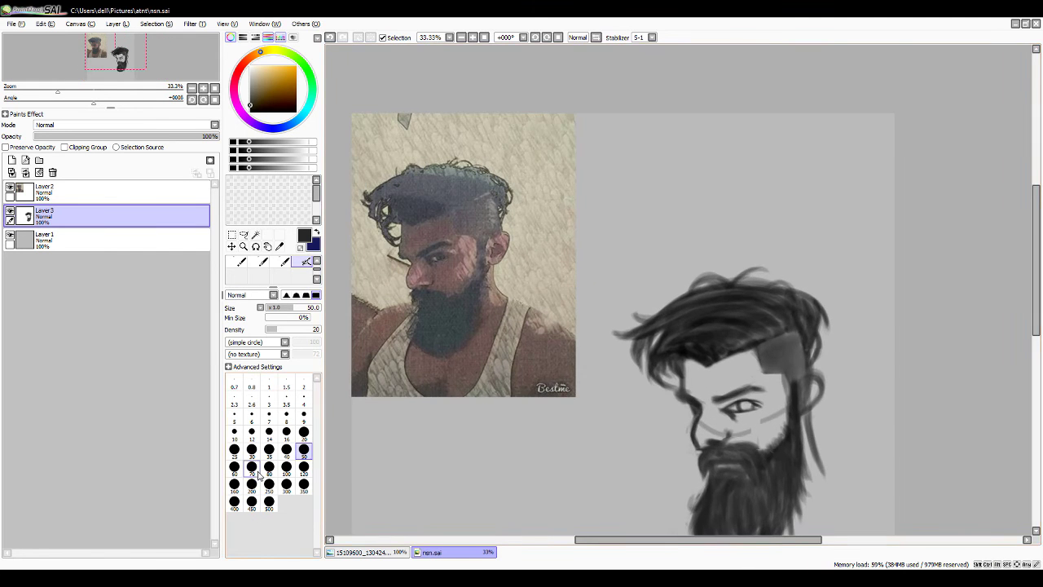
At brush size 70, paint light forehead and dark cheek strokes, then undo the cheek strokes
{"action": "left_click", "coordinate": [253, 468]}
{"action": "left_click_drag", "start_coordinate": [689, 363], "coordinate": [715, 442]}
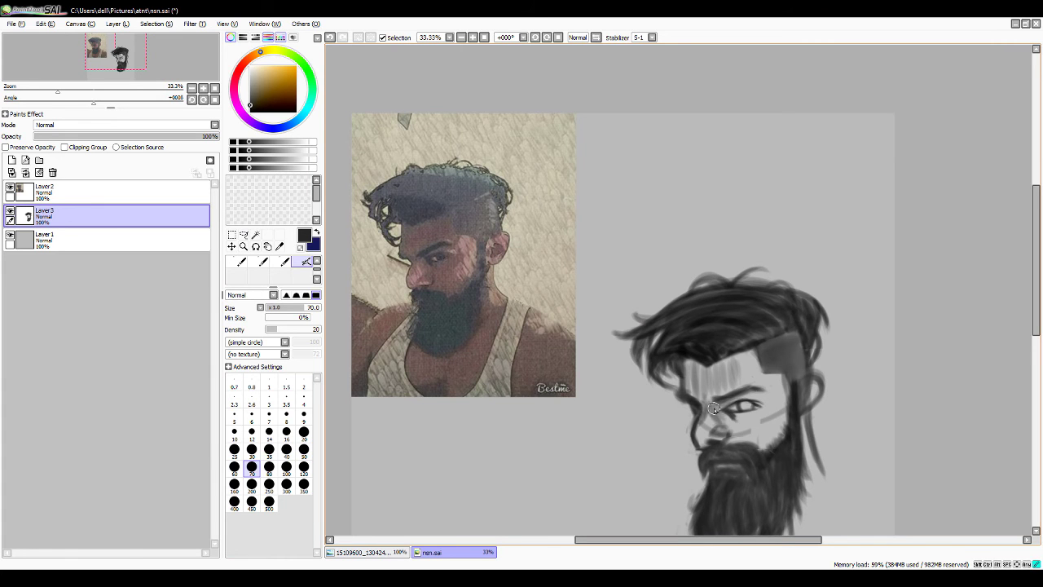
{"action": "mouse_move", "coordinate": [768, 414]}
{"action": "left_mouse_down"}
{"action": "mouse_move", "coordinate": [753, 445]}
{"action": "mouse_move", "coordinate": [739, 442]}
{"action": "left_mouse_up"}
{"action": "key", "text": "b"}
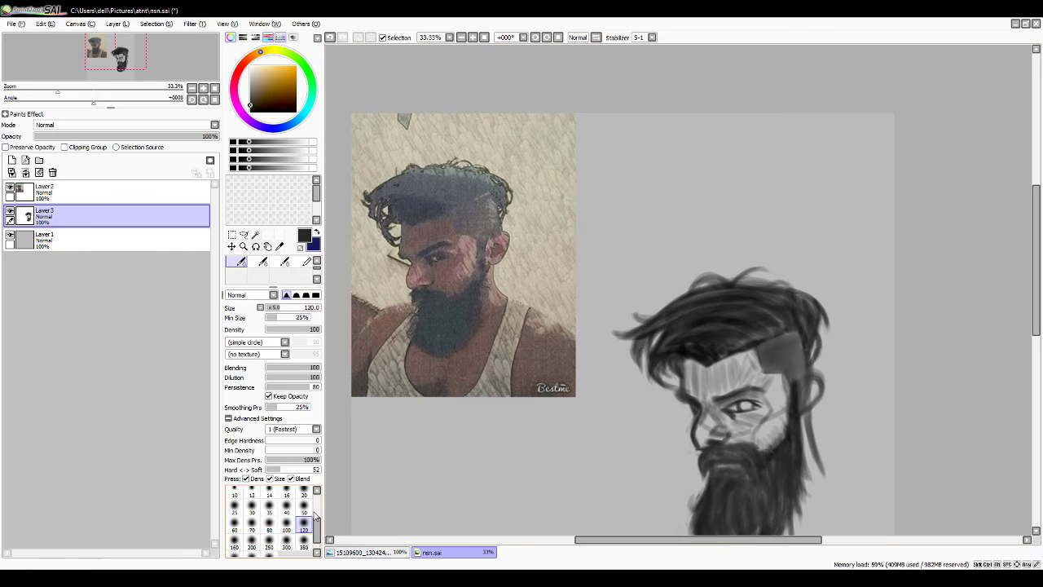
{"action": "key", "text": "ctrl+z"}
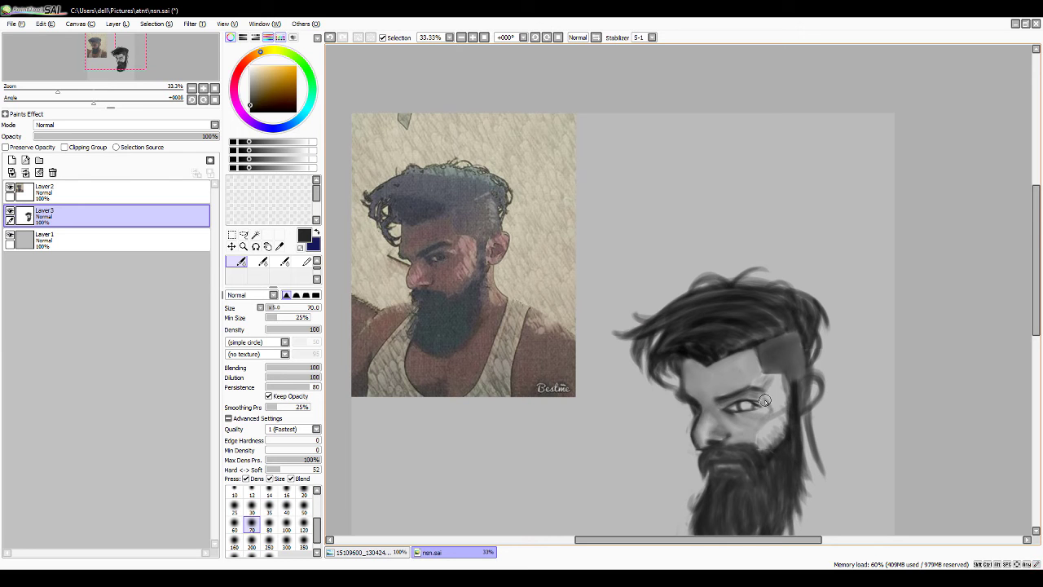
{"action": "key", "text": "ctrl+z"}
Lighten the nose with the blending brush and paint a white highlight beside the eye
{"action": "scroll", "coordinate": [766, 376], "scroll_direction": "up", "scroll_amount": 1}
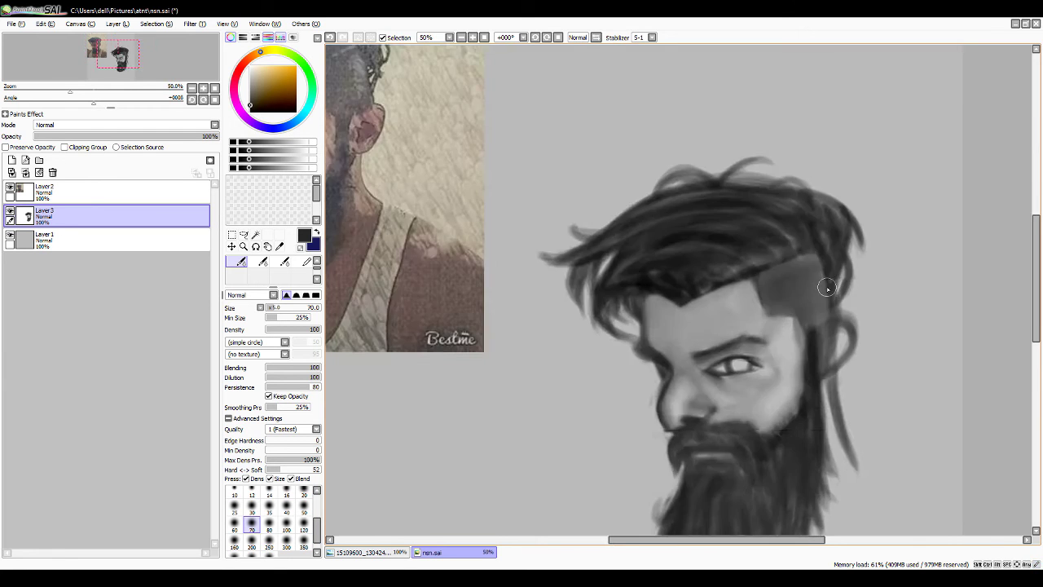
{"action": "key", "text": "e"}
{"action": "key", "text": "b"}
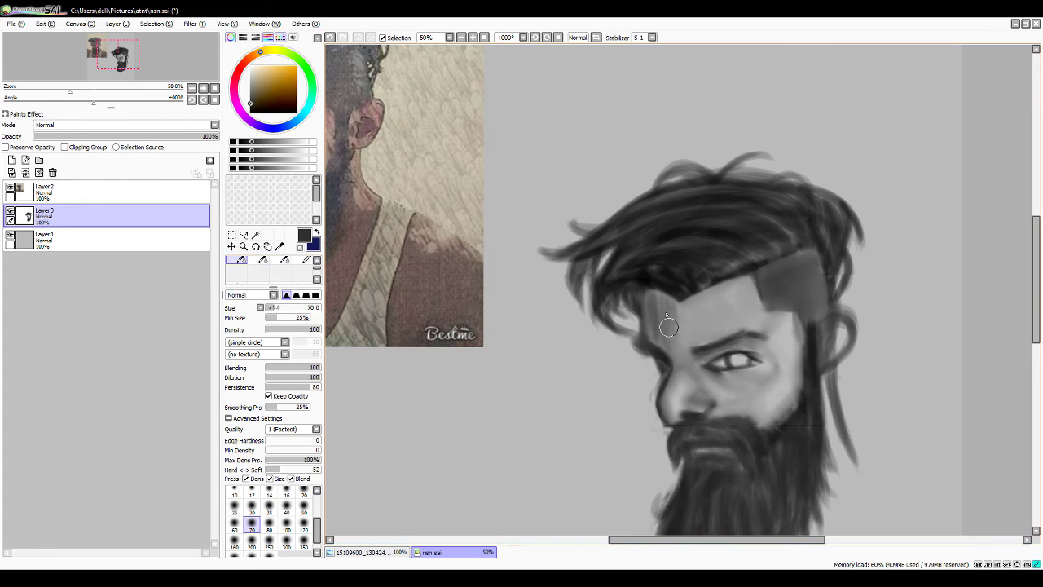
{"action": "left_click_drag", "start_coordinate": [703, 405], "coordinate": [676, 417]}
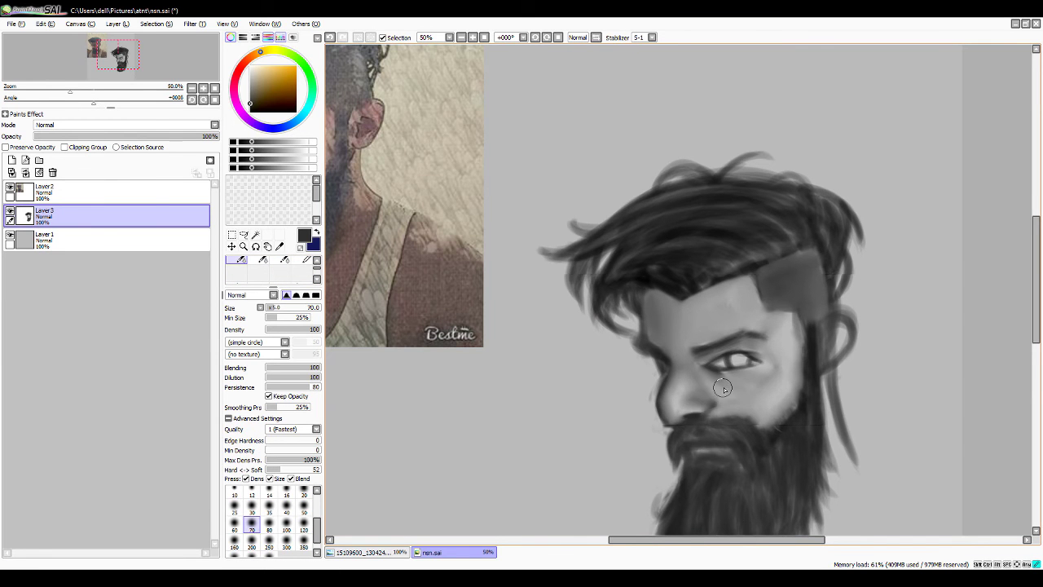
{"action": "left_click_drag", "start_coordinate": [790, 326], "coordinate": [780, 394]}
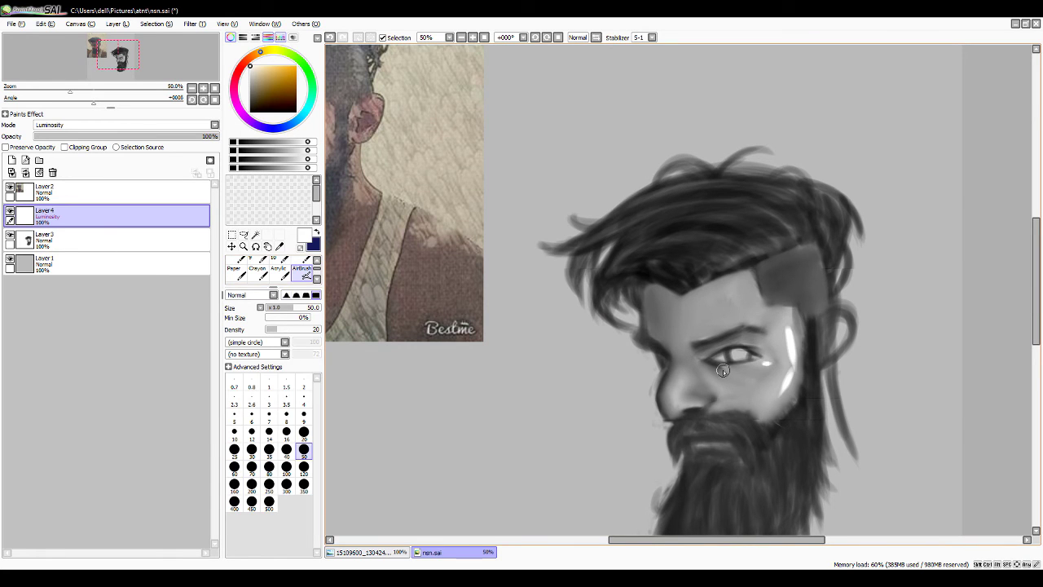
Blend the white streak near the eye with the blending brush
{"action": "key", "text": "b"}
{"action": "mouse_move", "coordinate": [791, 326]}
{"action": "left_mouse_down"}
{"action": "mouse_move", "coordinate": [778, 397]}
{"action": "mouse_move", "coordinate": [722, 372]}
{"action": "left_mouse_up"}
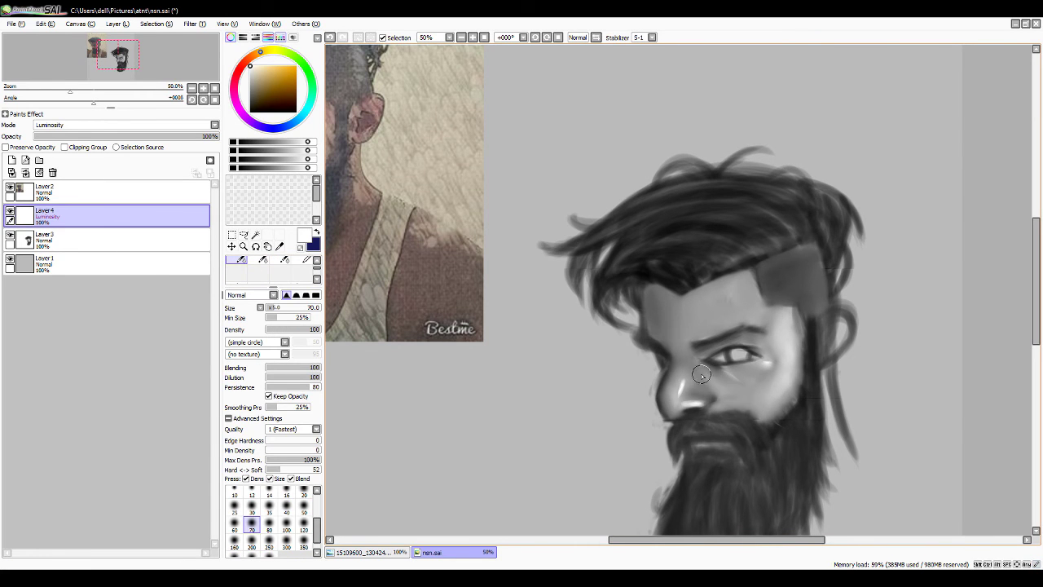
{"action": "scroll", "coordinate": [726, 327], "scroll_direction": "up", "scroll_amount": 1}
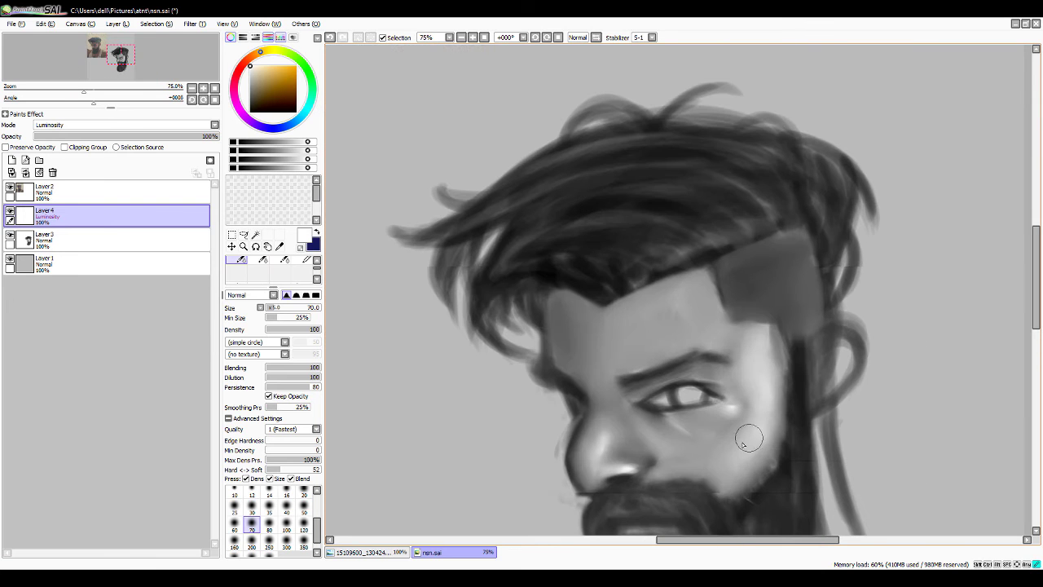
{"action": "scroll", "coordinate": [737, 471], "scroll_direction": "down", "scroll_amount": 1}
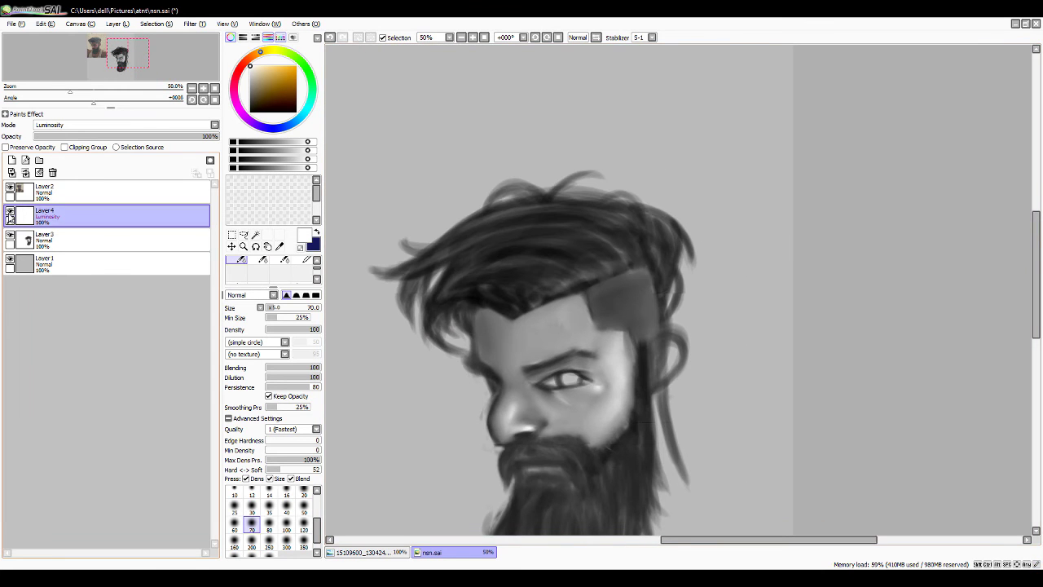
Paint and rework light highlights on the right cheek, then hide the Luminosity highlight layer
{"action": "left_click_drag", "start_coordinate": [628, 373], "coordinate": [624, 335]}
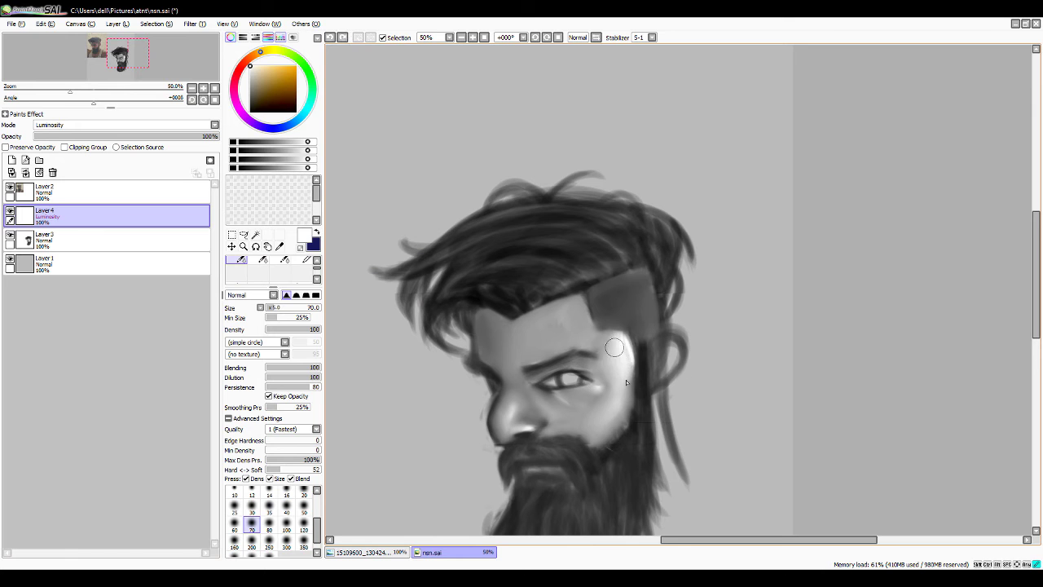
{"action": "left_click_drag", "start_coordinate": [623, 383], "coordinate": [607, 317]}
{"action": "left_click_drag", "start_coordinate": [631, 363], "coordinate": [624, 334]}
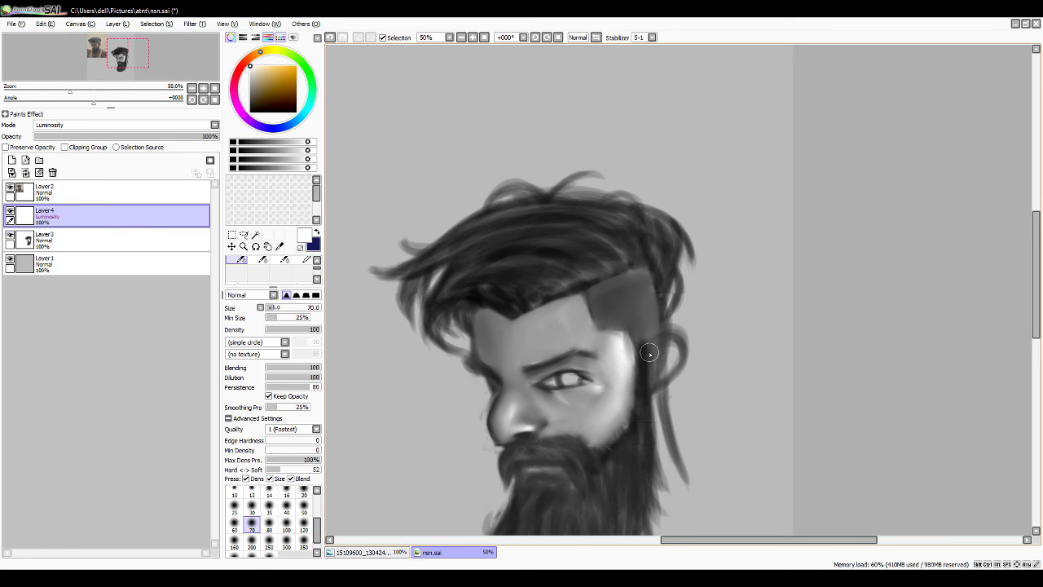
{"action": "scroll", "coordinate": [649, 351], "scroll_direction": "down", "scroll_amount": 1}
{"action": "left_click", "coordinate": [317, 278]}
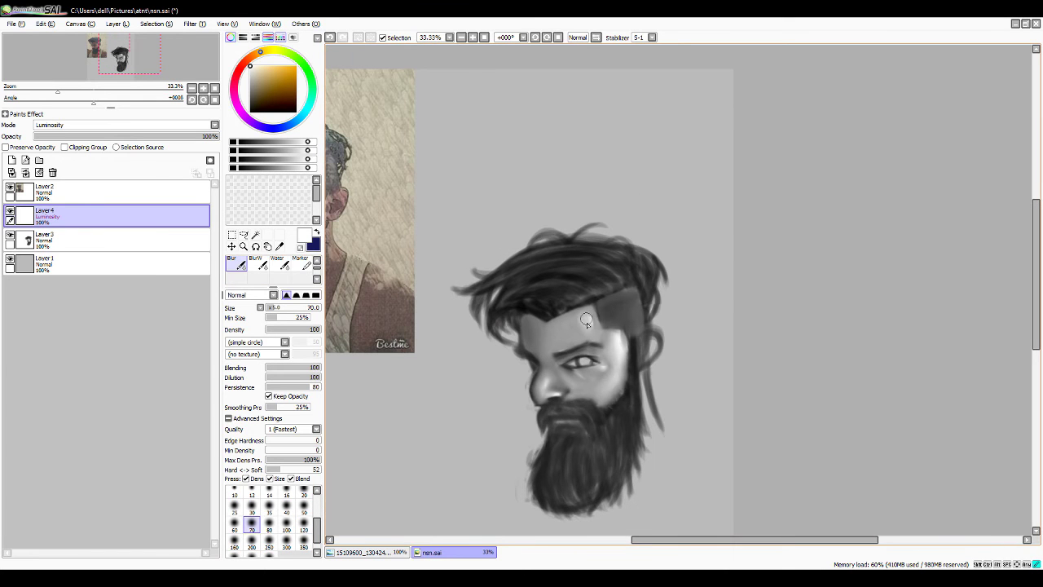
{"action": "key", "text": "ctrl+z"}
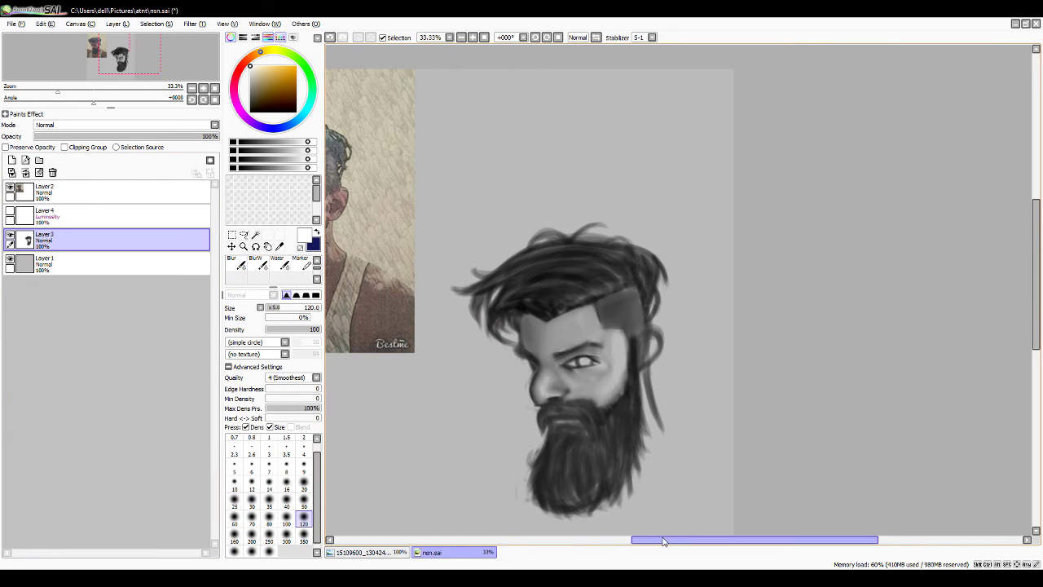
On Layer 4, airbrush a size-70 highlight along the hair band and smudge it with water
{"action": "scroll", "coordinate": [493, 310], "scroll_direction": "down", "scroll_amount": 1}
{"action": "scroll", "coordinate": [493, 309], "scroll_direction": "down", "scroll_amount": 1}
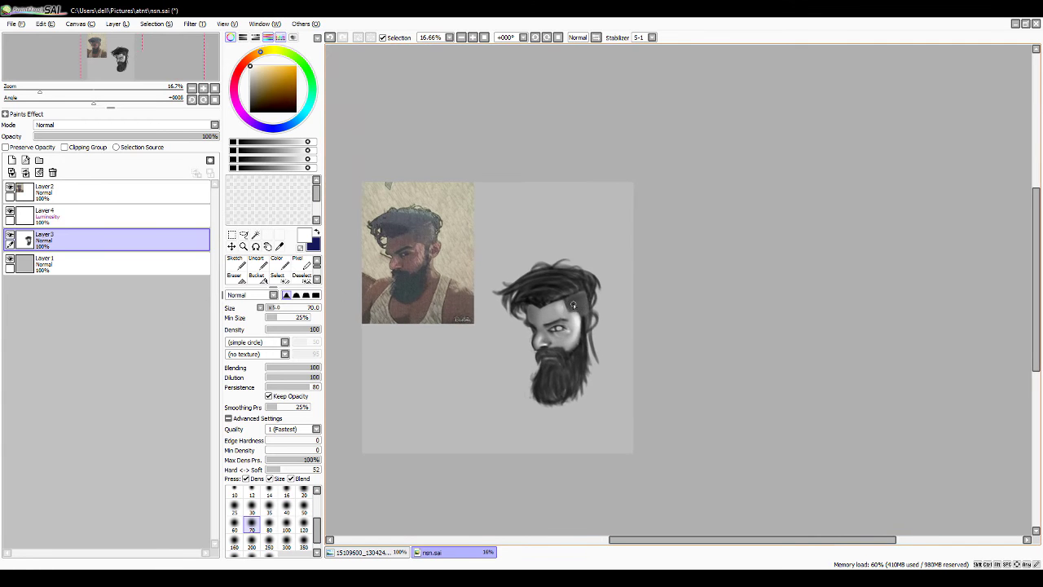
{"action": "scroll", "coordinate": [573, 303], "scroll_direction": "up", "scroll_amount": 1}
{"action": "scroll", "coordinate": [573, 303], "scroll_direction": "up", "scroll_amount": 1}
{"action": "left_click", "coordinate": [45, 213]}
{"action": "left_click", "coordinate": [304, 505]}
{"action": "left_click", "coordinate": [317, 279]}
{"action": "left_click", "coordinate": [304, 278]}
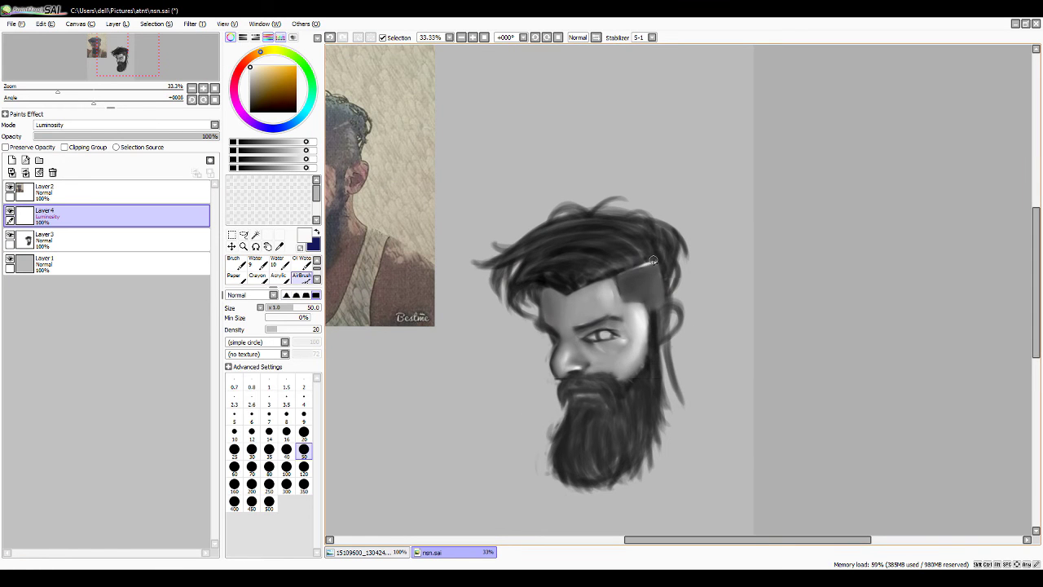
{"action": "key", "text": "bracketright"}
{"action": "key", "text": "bracketright"}
{"action": "left_click_drag", "start_coordinate": [670, 238], "coordinate": [577, 272]}
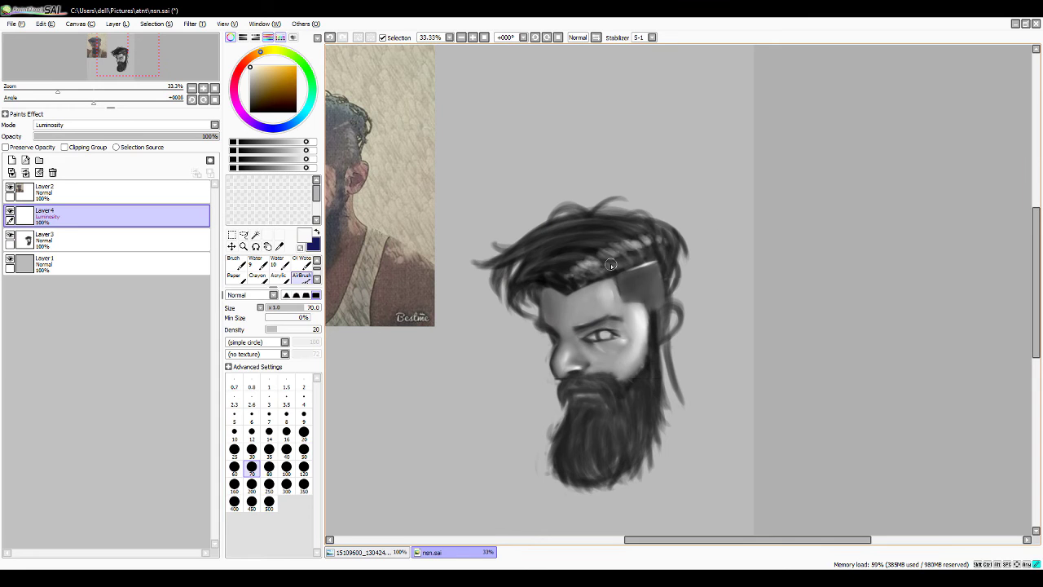
{"action": "key", "text": "c"}
{"action": "left_click_drag", "start_coordinate": [581, 253], "coordinate": [643, 257]}
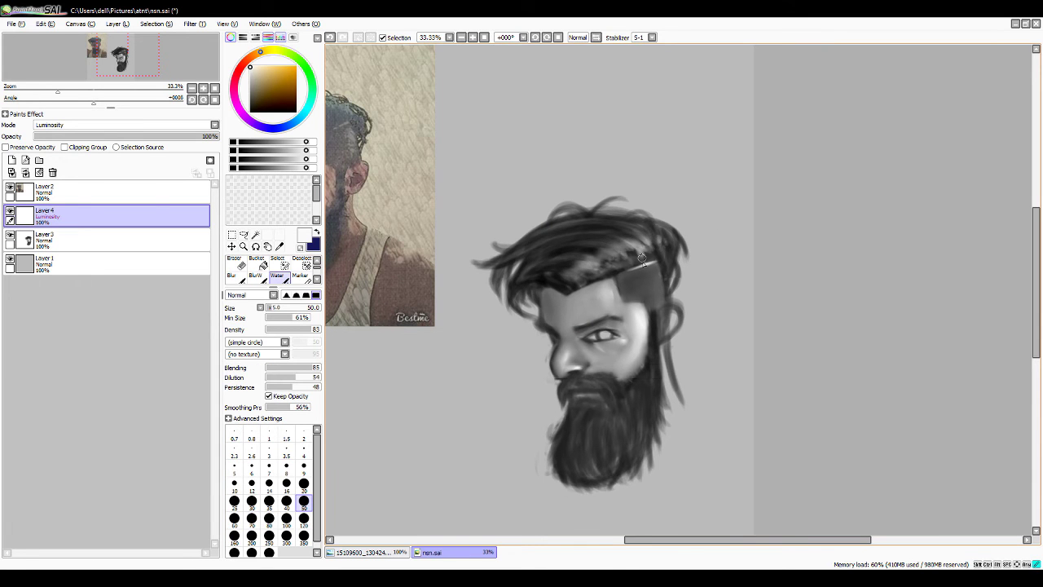
Pick a dark grey colour and cycle through the blur and eraser tools
{"action": "left_click", "coordinate": [590, 202], "text": "alt"}
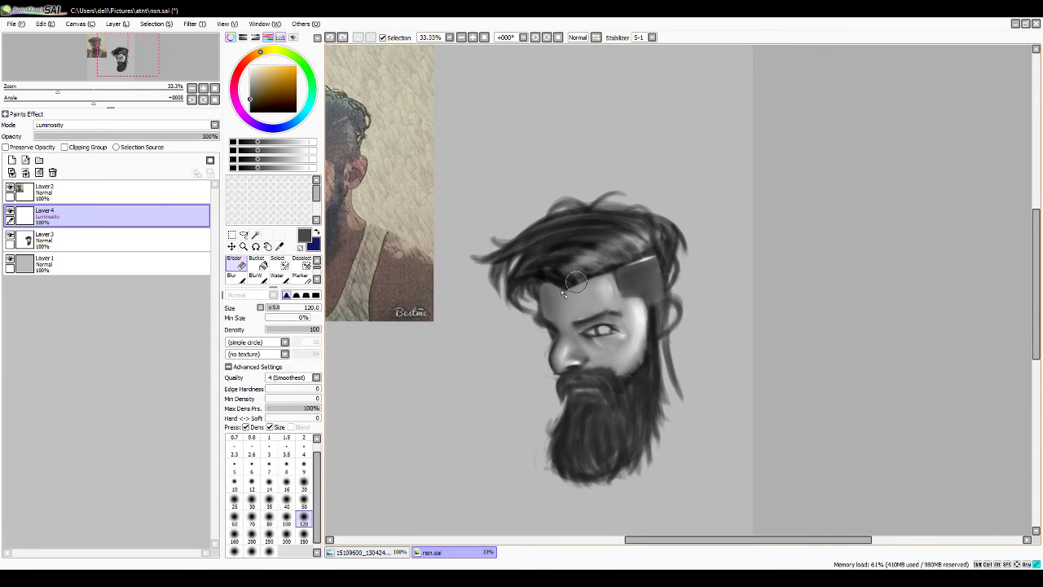
{"action": "key", "text": "b"}
{"action": "scroll", "coordinate": [574, 261], "scroll_direction": "down", "scroll_amount": 1}
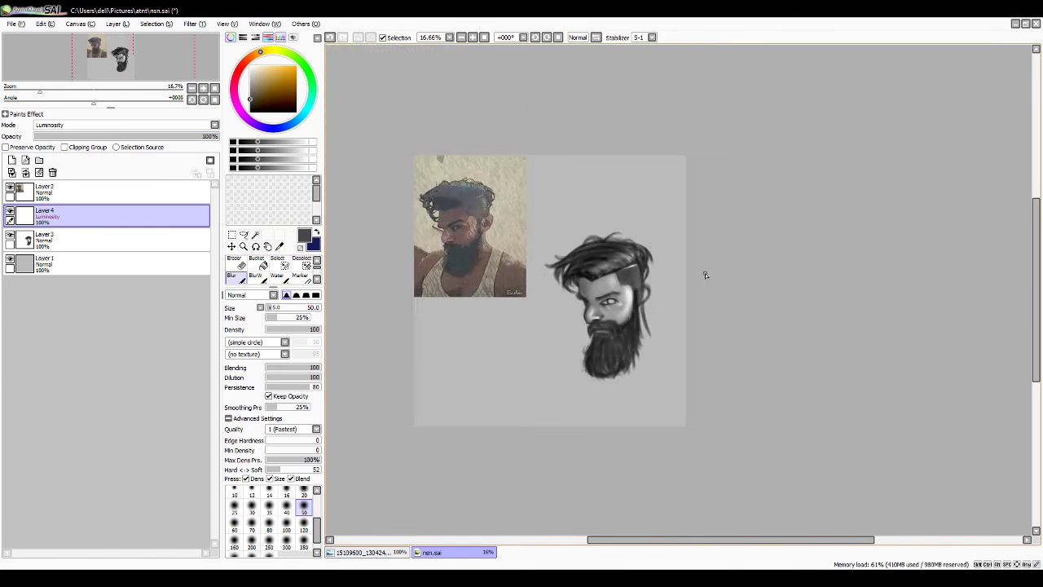
{"action": "scroll", "coordinate": [568, 330], "scroll_direction": "up", "scroll_amount": 2}
{"action": "key", "text": "e"}
{"action": "key", "text": "b"}
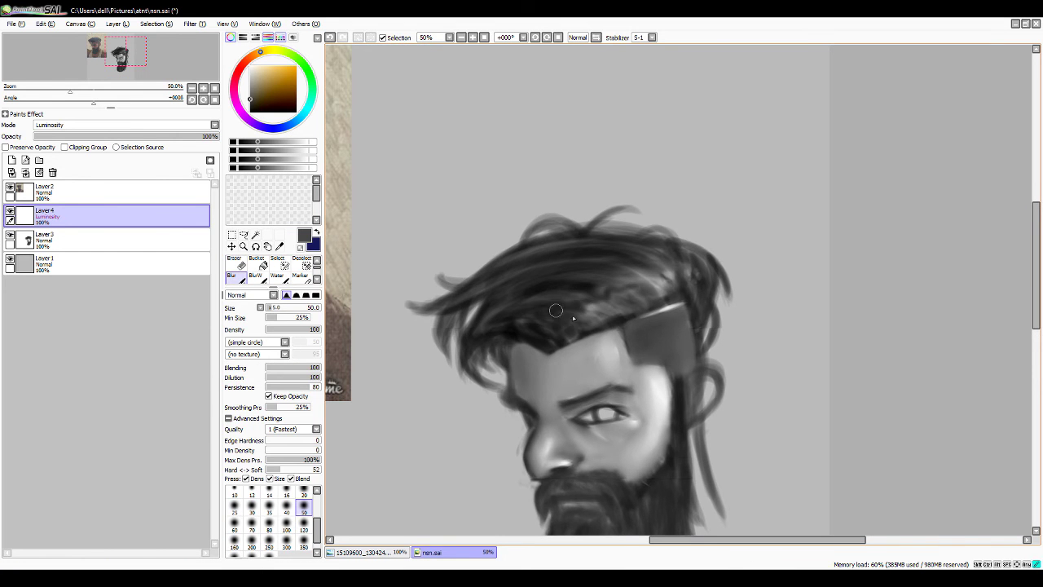
{"action": "scroll", "coordinate": [722, 274], "scroll_direction": "down", "scroll_amount": 1}
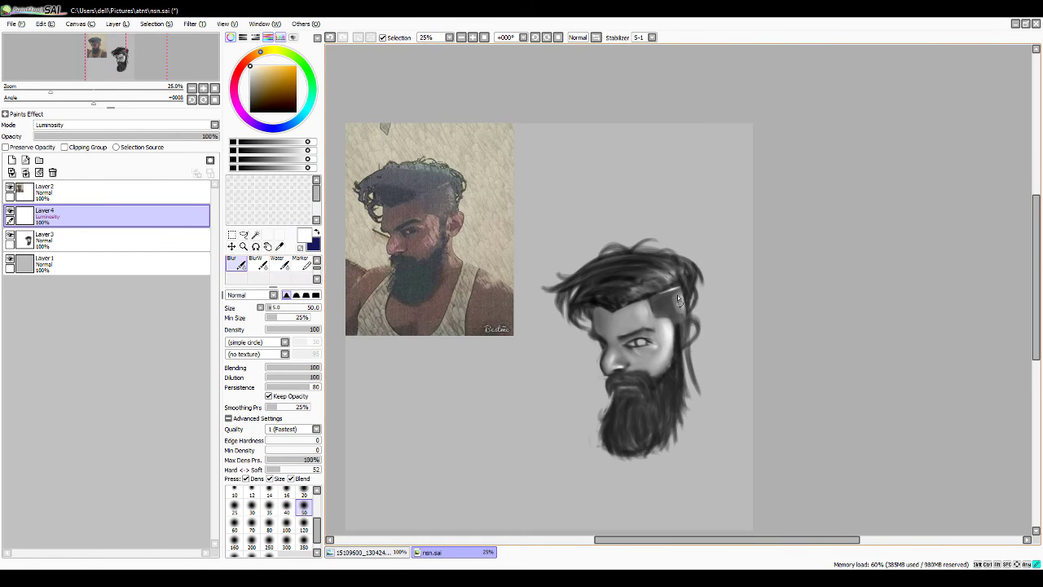
{"action": "scroll", "coordinate": [669, 301], "scroll_direction": "down", "scroll_amount": 1}
{"action": "scroll", "coordinate": [669, 302], "scroll_direction": "up", "scroll_amount": 1}
On Layer 3, airbrush a dark stroke along the beard's bottom edge
{"action": "left_click", "coordinate": [45, 237]}
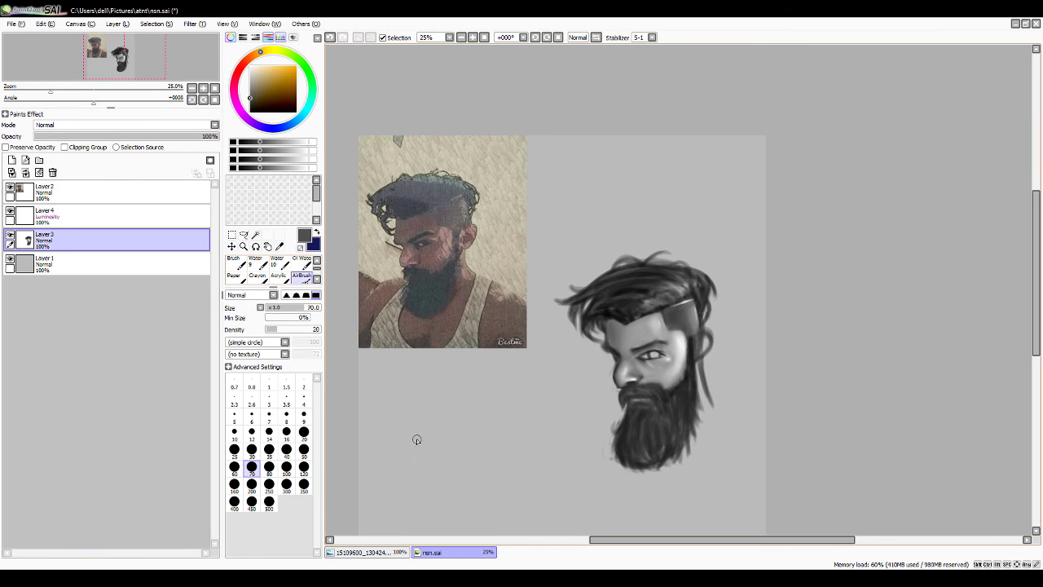
{"action": "key", "text": "v"}
{"action": "key", "text": "c"}
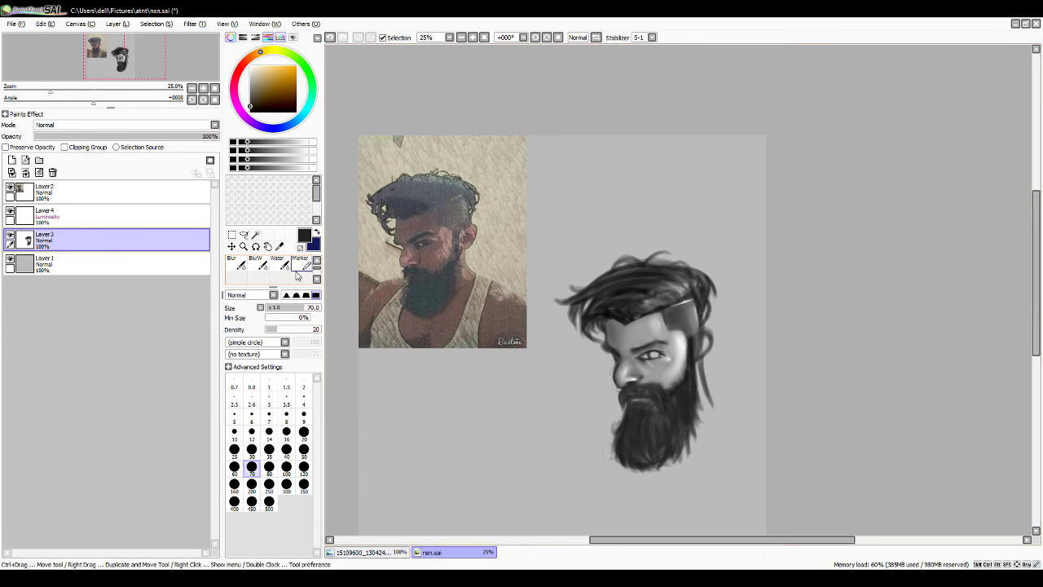
{"action": "key", "text": "v"}
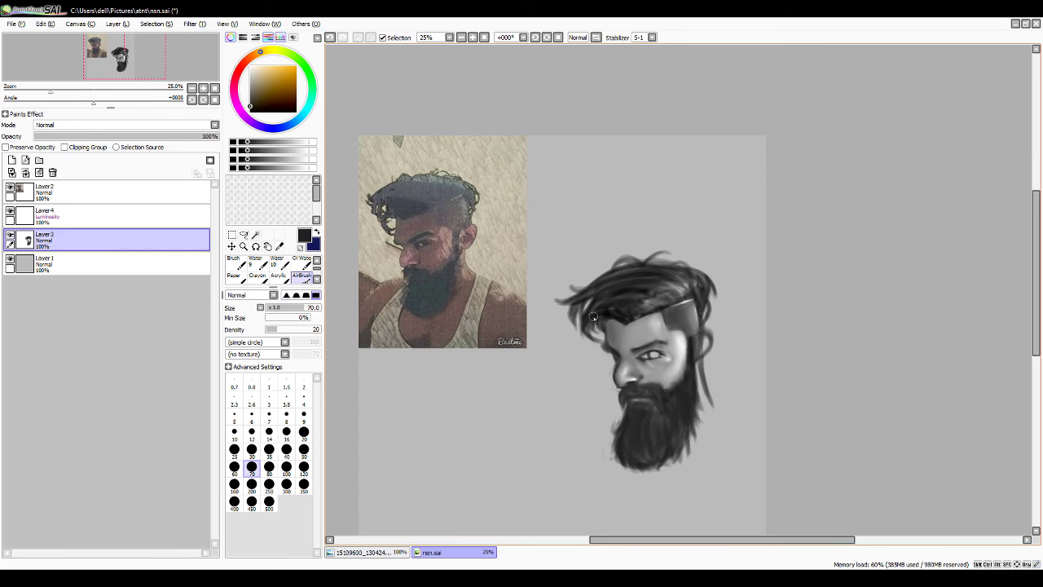
{"action": "left_click_drag", "start_coordinate": [649, 462], "coordinate": [678, 450]}
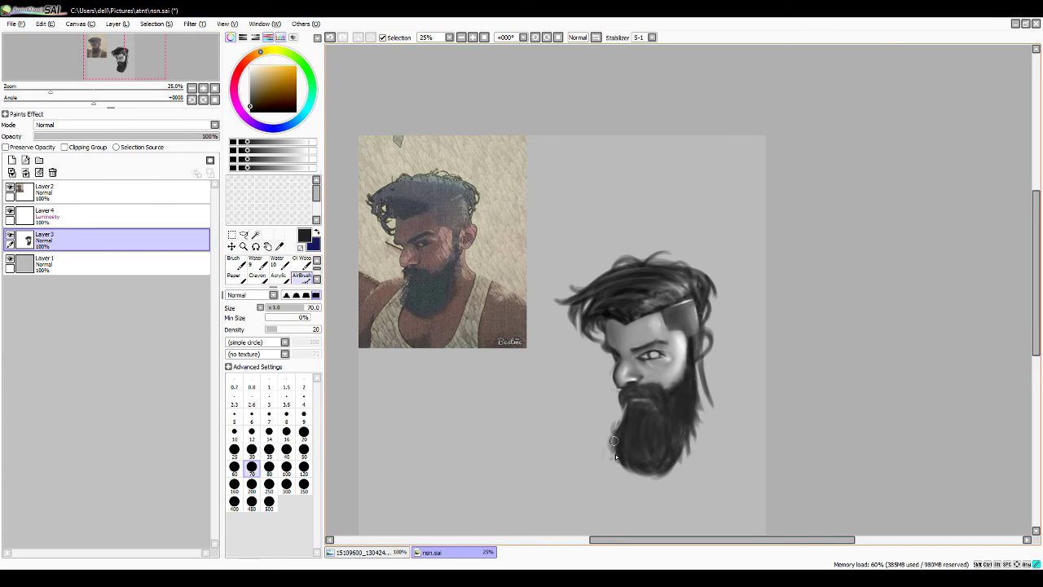
Shrink the airbrush to 50, add a new layer above the head, and water-blend the beard strokes
{"action": "key", "text": "c"}
{"action": "key", "text": "v"}
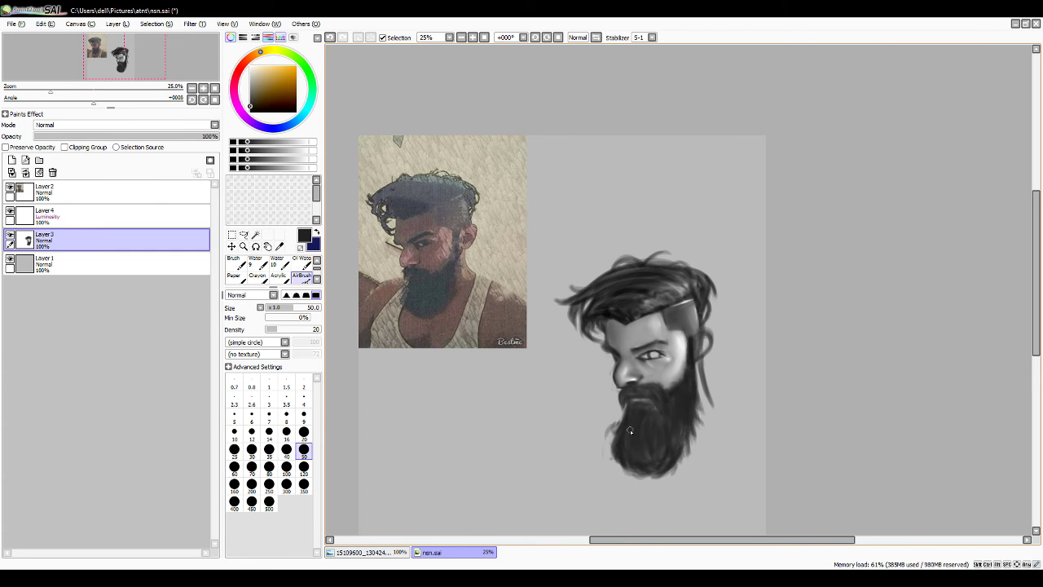
{"action": "left_click", "coordinate": [613, 426], "text": "alt"}
{"action": "scroll", "coordinate": [630, 419], "scroll_direction": "down", "scroll_amount": 2}
{"action": "scroll", "coordinate": [678, 392], "scroll_direction": "up", "scroll_amount": 2}
{"action": "key", "text": "ctrl+shift+n"}
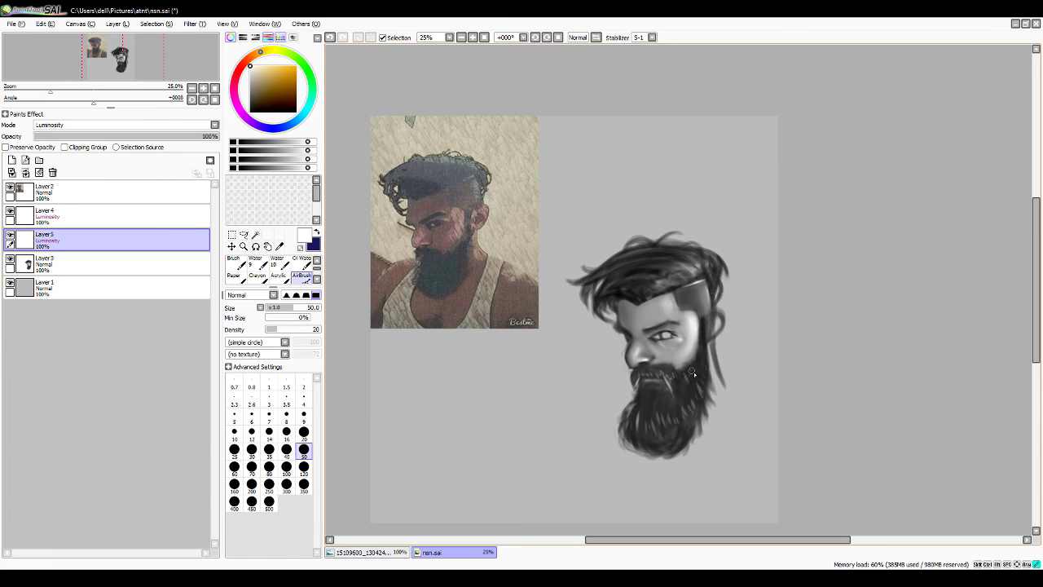
{"action": "key", "text": "r"}
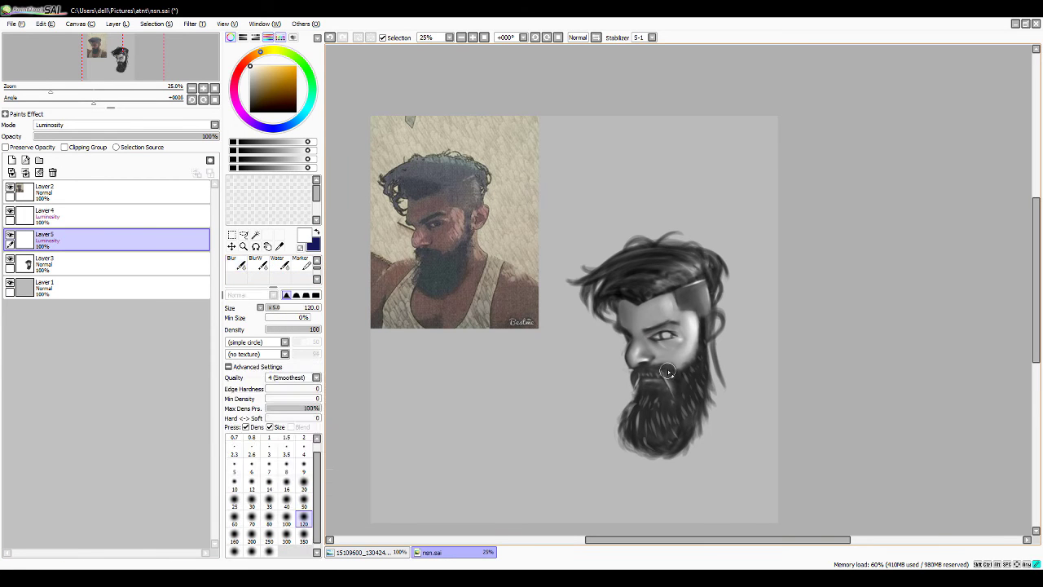
{"action": "left_click", "coordinate": [281, 262]}
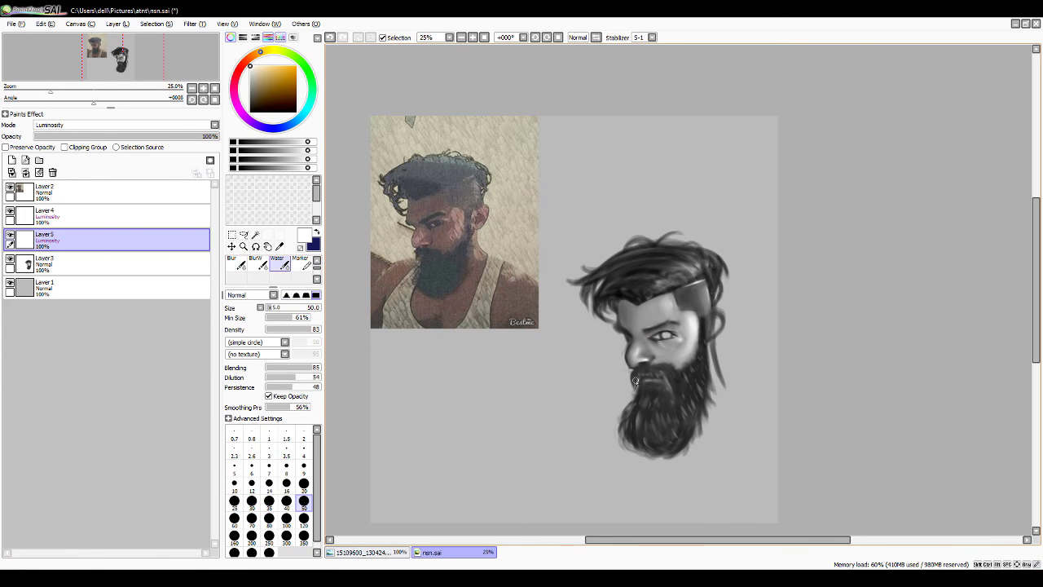
{"action": "scroll", "coordinate": [661, 462], "scroll_direction": "right", "scroll_amount": 1}
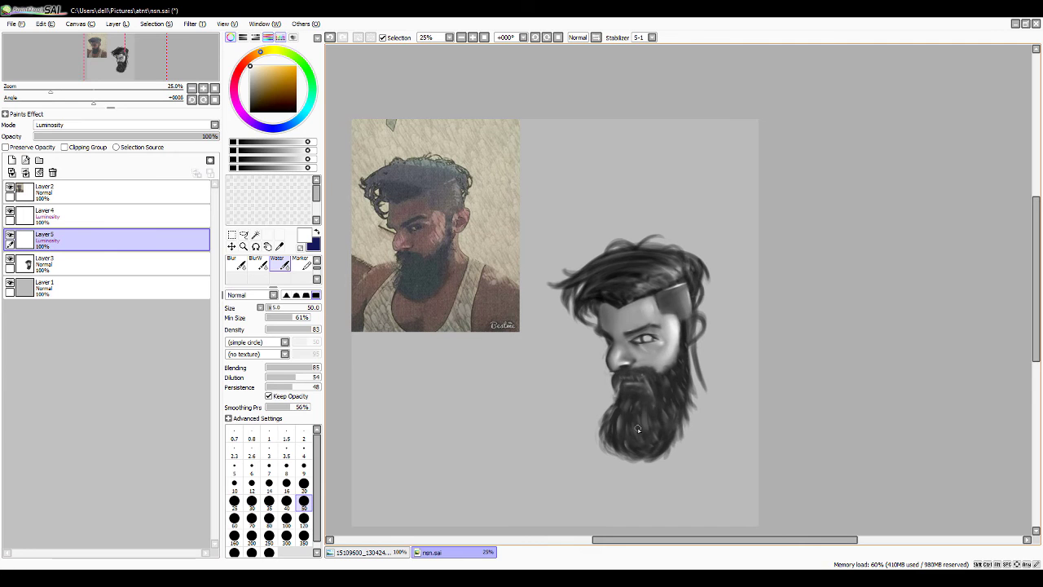
{"action": "left_click_drag", "start_coordinate": [640, 412], "coordinate": [686, 394]}
Zoom around to check the face, return to the airbrush, and make Layer 4 active
{"action": "key", "text": "e"}
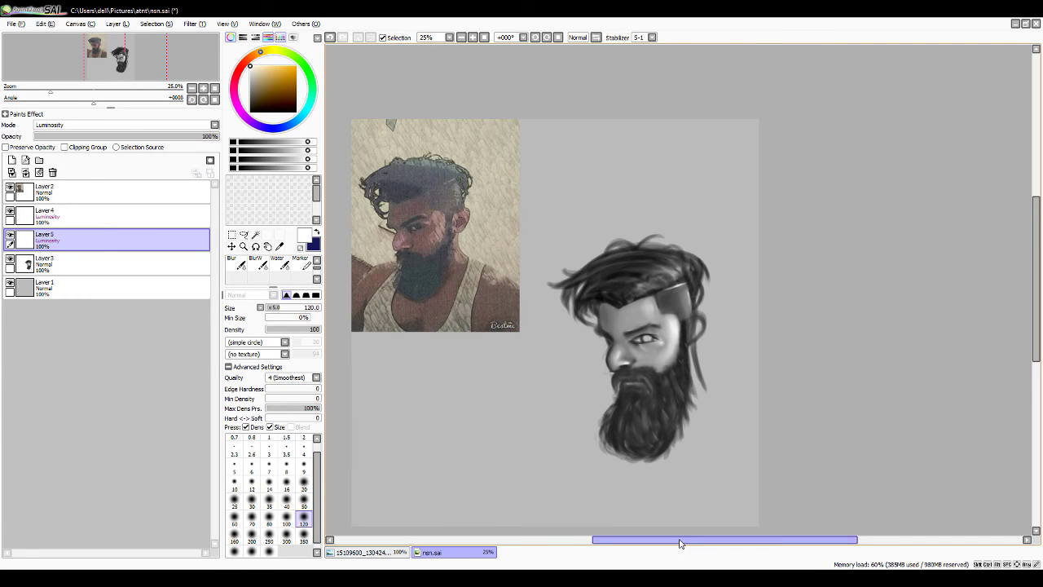
{"action": "scroll", "coordinate": [652, 382], "scroll_direction": "up", "scroll_amount": 1}
{"action": "key", "text": "b"}
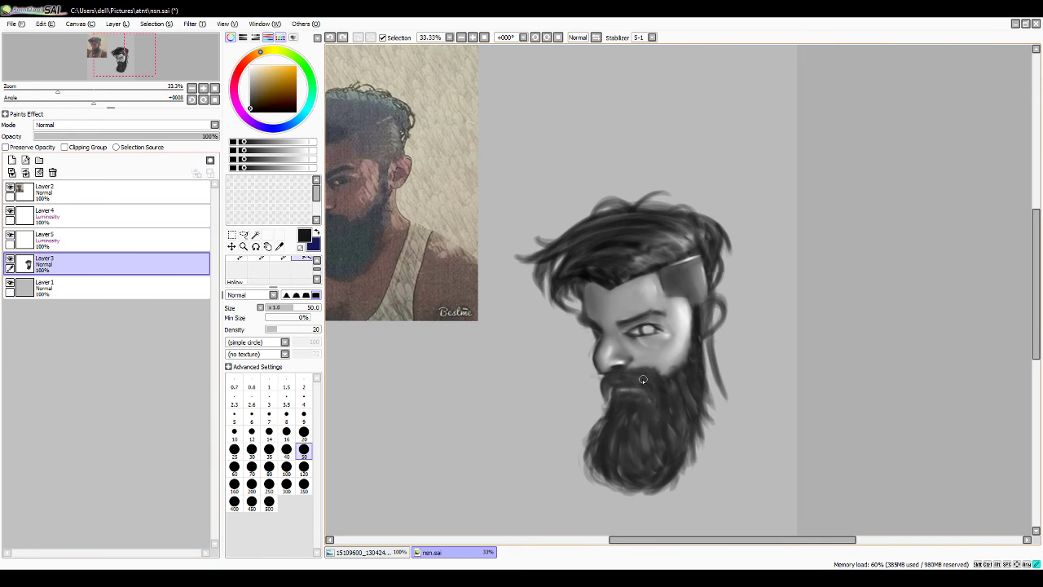
{"action": "scroll", "coordinate": [680, 457], "scroll_direction": "down", "scroll_amount": 2}
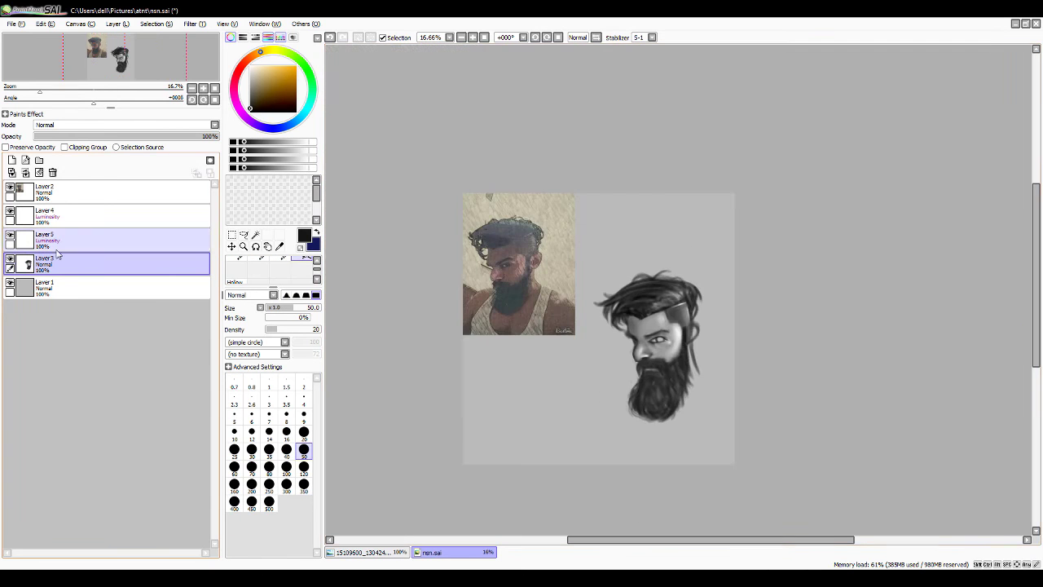
{"action": "scroll", "coordinate": [691, 390], "scroll_direction": "up", "scroll_amount": 4}
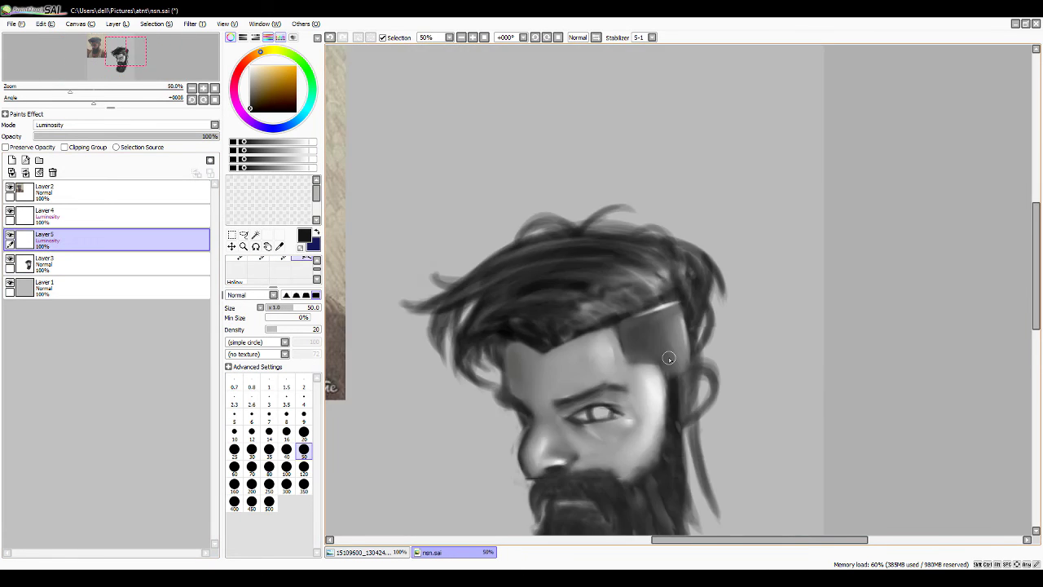
{"action": "scroll", "coordinate": [693, 359], "scroll_direction": "down", "scroll_amount": 3}
{"action": "scroll", "coordinate": [699, 351], "scroll_direction": "down", "scroll_amount": 1}
{"action": "scroll", "coordinate": [554, 286], "scroll_direction": "up", "scroll_amount": 4}
{"action": "scroll", "coordinate": [555, 285], "scroll_direction": "down", "scroll_amount": 1}
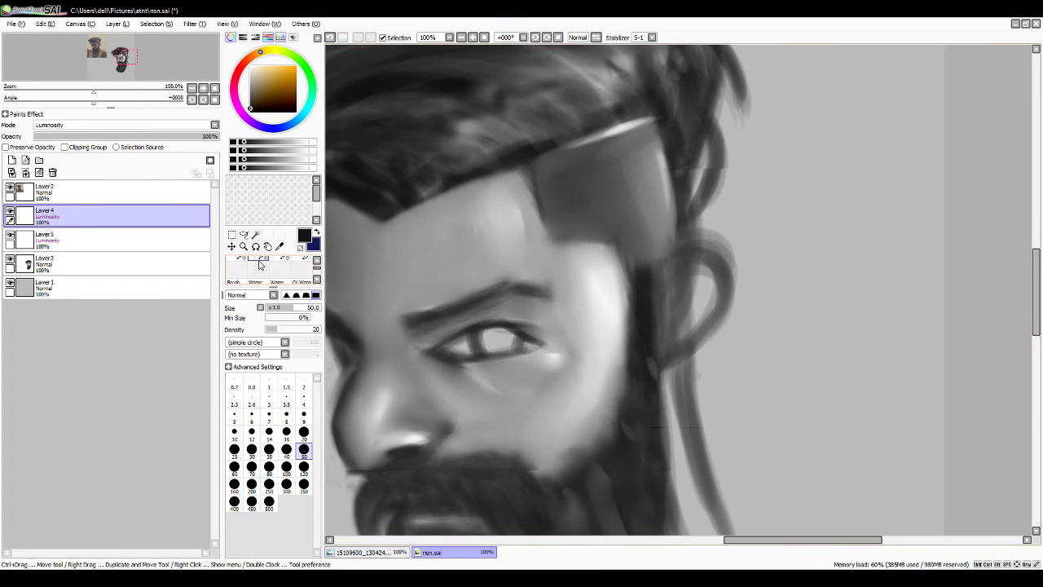
{"action": "key", "text": "b"}
{"action": "scroll", "coordinate": [577, 341], "scroll_direction": "down", "scroll_amount": 2}
{"action": "scroll", "coordinate": [577, 340], "scroll_direction": "up", "scroll_amount": 3}
{"action": "left_click", "coordinate": [122, 214]}
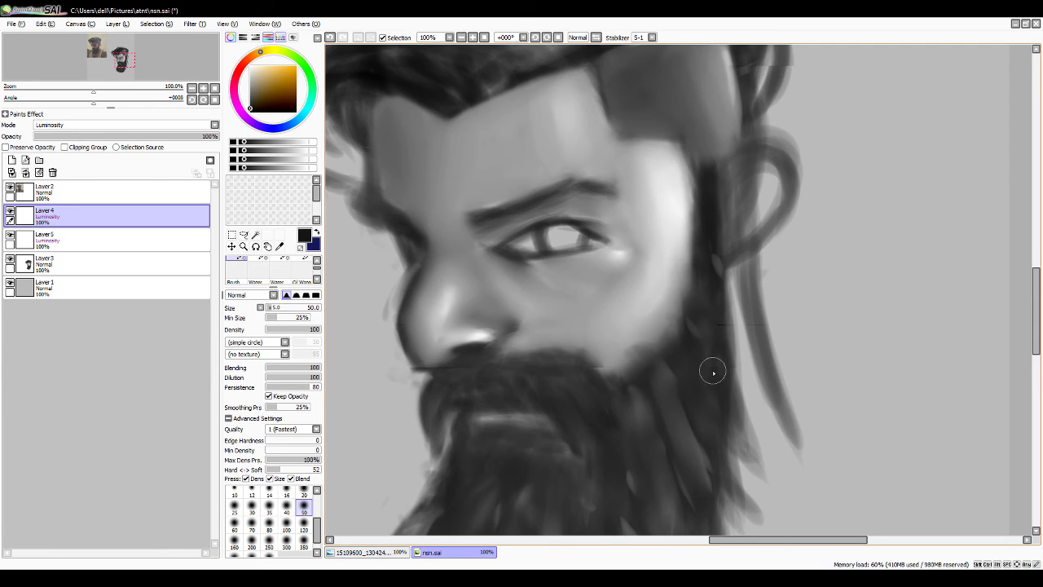
{"action": "scroll", "coordinate": [710, 367], "scroll_direction": "down", "scroll_amount": 4}
On Layer 3, airbrush a size-70 stroke along the beard's right edge, then undo it
{"action": "left_click", "coordinate": [122, 263]}
{"action": "left_click", "coordinate": [301, 275]}
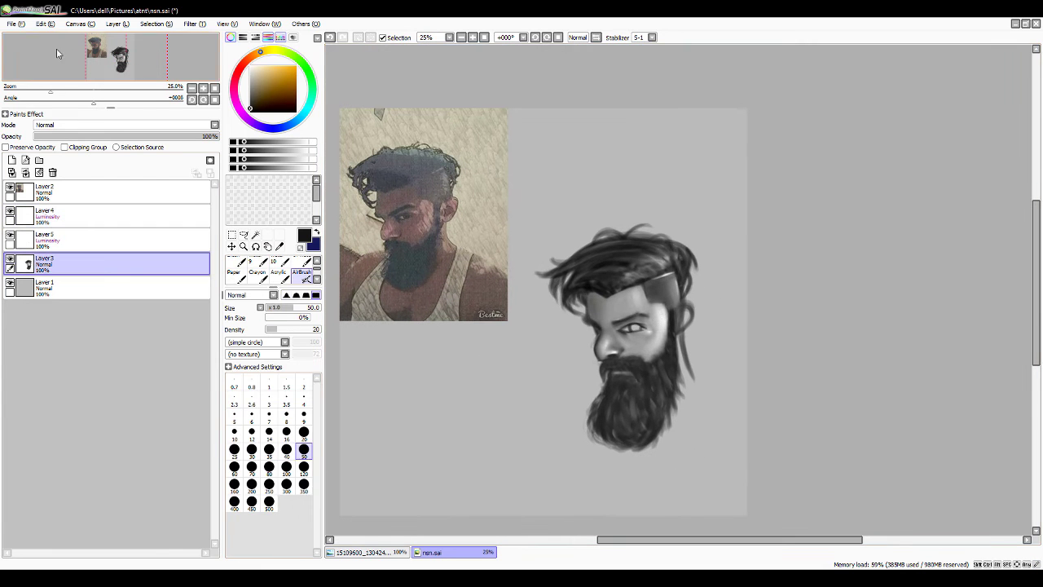
{"action": "mouse_move", "coordinate": [689, 368]}
{"action": "left_mouse_down"}
{"action": "mouse_move", "coordinate": [720, 397]}
{"action": "mouse_move", "coordinate": [681, 468]}
{"action": "left_mouse_up"}
{"action": "key", "text": "ctrl+z"}
{"action": "key", "text": "ctrl+z"}
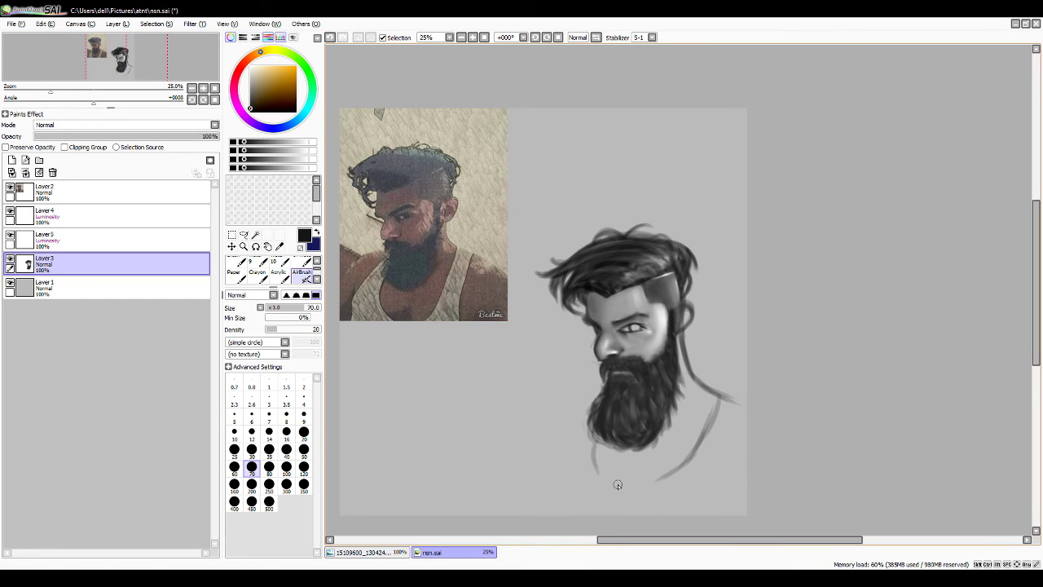
{"action": "key", "text": "ctrl+z"}
Draw the neck and shoulder contours, erasing the hanging line right of the shoulder
{"action": "mouse_move", "coordinate": [599, 440]}
{"action": "left_mouse_down"}
{"action": "mouse_move", "coordinate": [595, 473]}
{"action": "mouse_move", "coordinate": [698, 467]}
{"action": "mouse_move", "coordinate": [580, 481]}
{"action": "left_mouse_up"}
{"action": "key", "text": "e"}
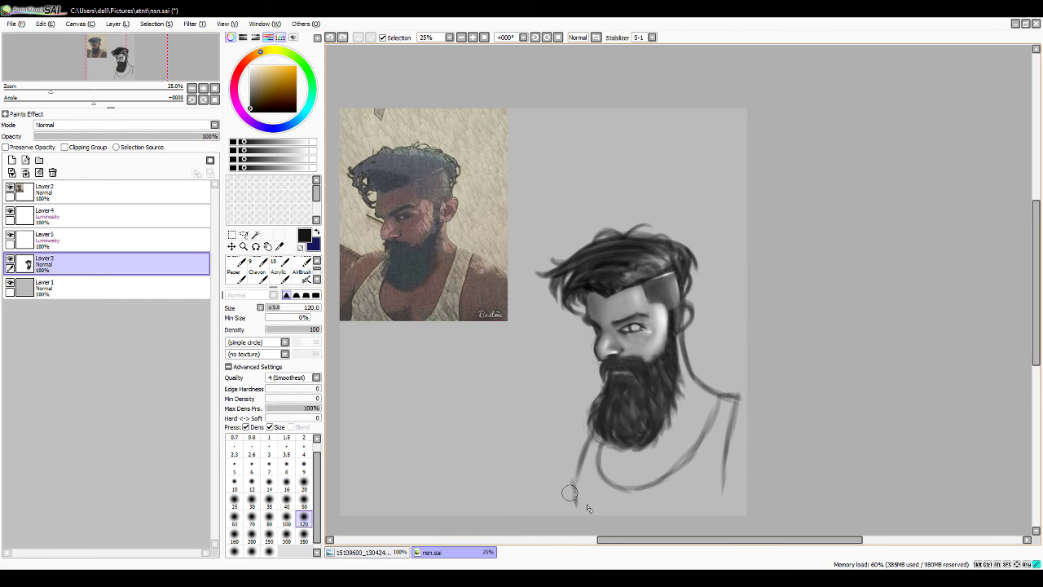
{"action": "left_click_drag", "start_coordinate": [733, 395], "coordinate": [730, 489]}
{"action": "key", "text": "a"}
{"action": "left_click_drag", "start_coordinate": [631, 465], "coordinate": [621, 477]}
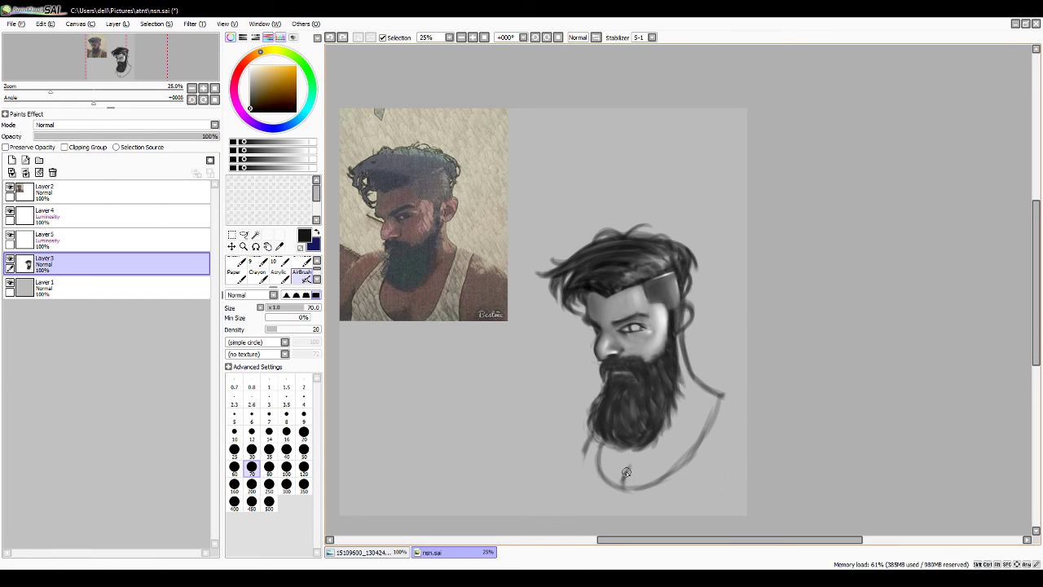
On a new layer, shade the lower beard and neck with hatched strokes
{"action": "key", "text": "ctrl+shift+n"}
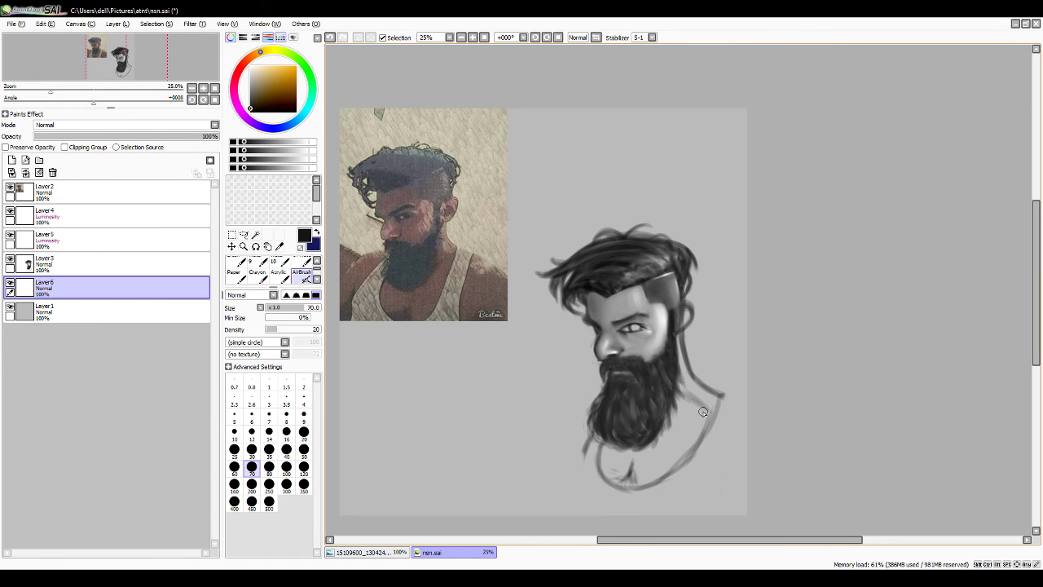
{"action": "mouse_move", "coordinate": [649, 458]}
{"action": "left_mouse_down"}
{"action": "mouse_move", "coordinate": [603, 470]}
{"action": "mouse_move", "coordinate": [605, 479]}
{"action": "left_mouse_up"}
{"action": "key", "text": "b"}
{"action": "mouse_move", "coordinate": [693, 409]}
{"action": "left_mouse_down"}
{"action": "mouse_move", "coordinate": [635, 481]}
{"action": "mouse_move", "coordinate": [672, 444]}
{"action": "mouse_move", "coordinate": [668, 430]}
{"action": "left_mouse_up"}
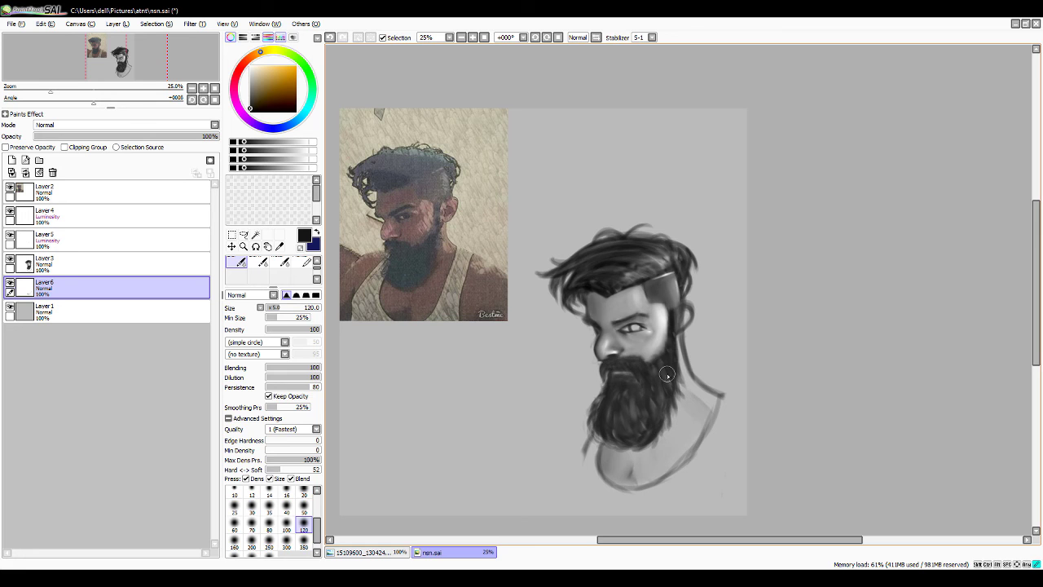
{"action": "key", "text": "v"}
{"action": "mouse_move", "coordinate": [607, 483]}
{"action": "left_mouse_down"}
{"action": "mouse_move", "coordinate": [683, 410]}
{"action": "mouse_move", "coordinate": [637, 478]}
{"action": "left_mouse_up"}
Alternate between blur and airbrush, swap the paint colour to white, and select Layer 5
{"action": "key", "text": "n"}
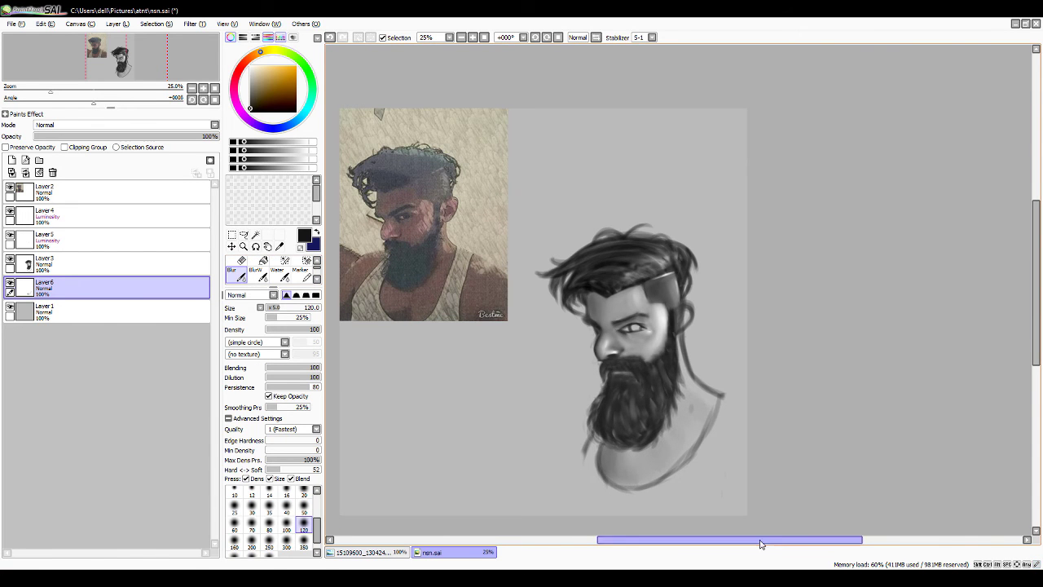
{"action": "key", "text": "v"}
{"action": "key", "text": "n"}
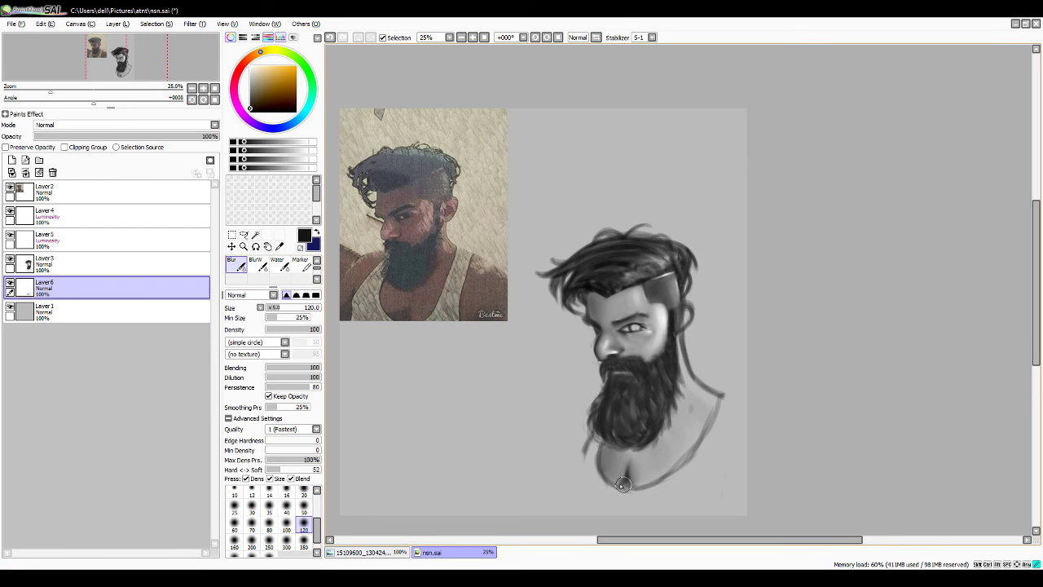
{"action": "key", "text": "v"}
{"action": "key", "text": "n"}
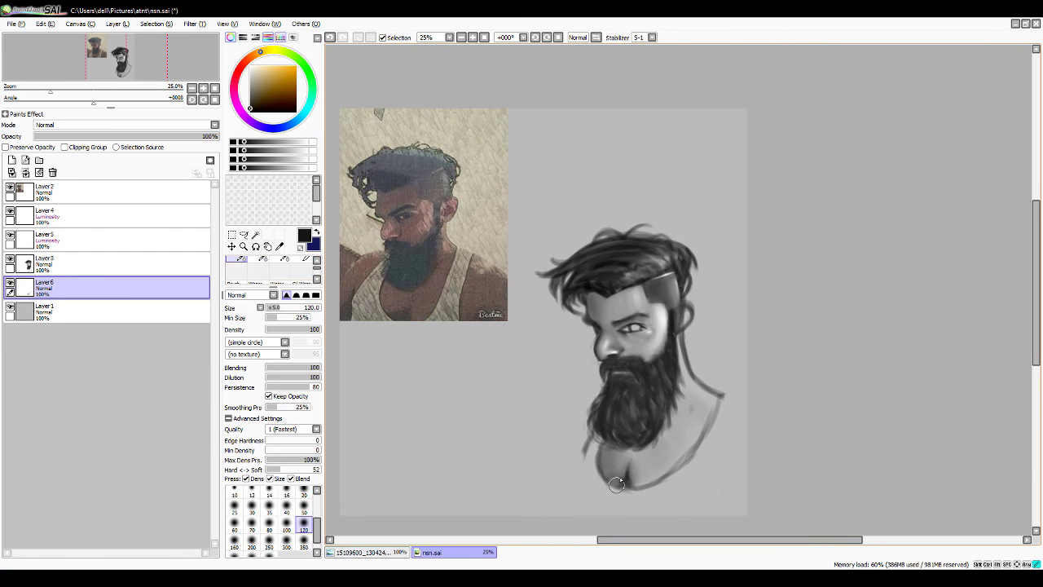
{"action": "left_click", "coordinate": [122, 240]}
On Layer 3, airbrush darker shading into the area beside the ear
{"action": "key", "text": "v"}
{"action": "key", "text": "n"}
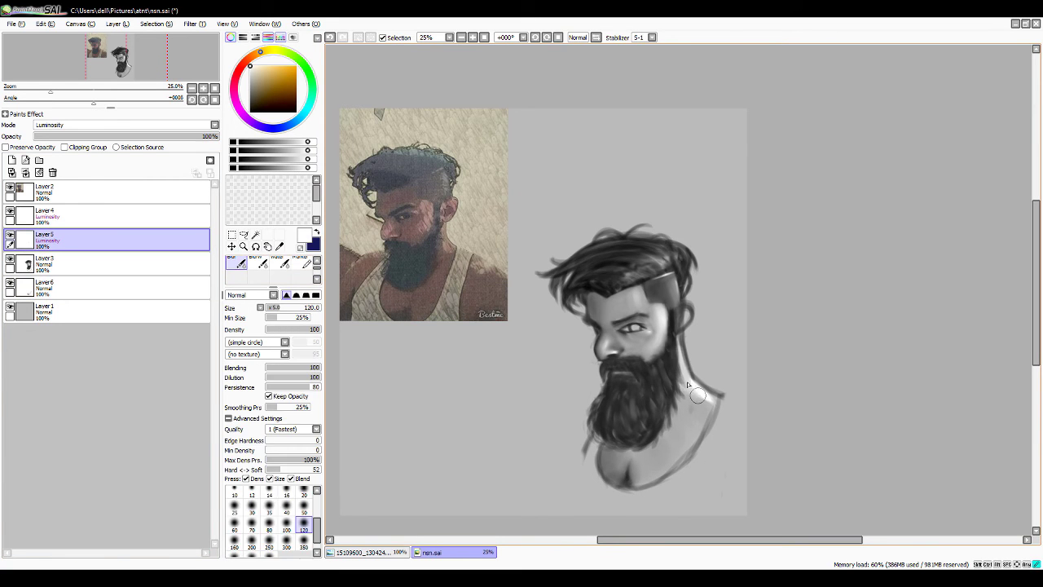
{"action": "scroll", "coordinate": [514, 417], "scroll_direction": "down", "scroll_amount": 1}
{"action": "key", "text": "b"}
{"action": "left_click", "coordinate": [133, 266]}
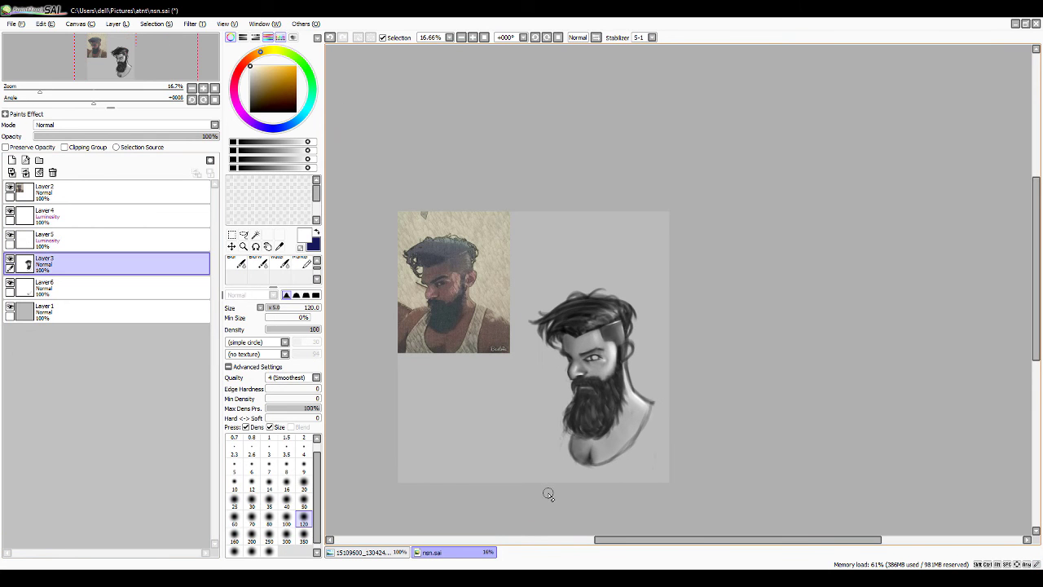
{"action": "scroll", "coordinate": [559, 447], "scroll_direction": "up", "scroll_amount": 5}
{"action": "scroll", "coordinate": [570, 428], "scroll_direction": "down", "scroll_amount": 5}
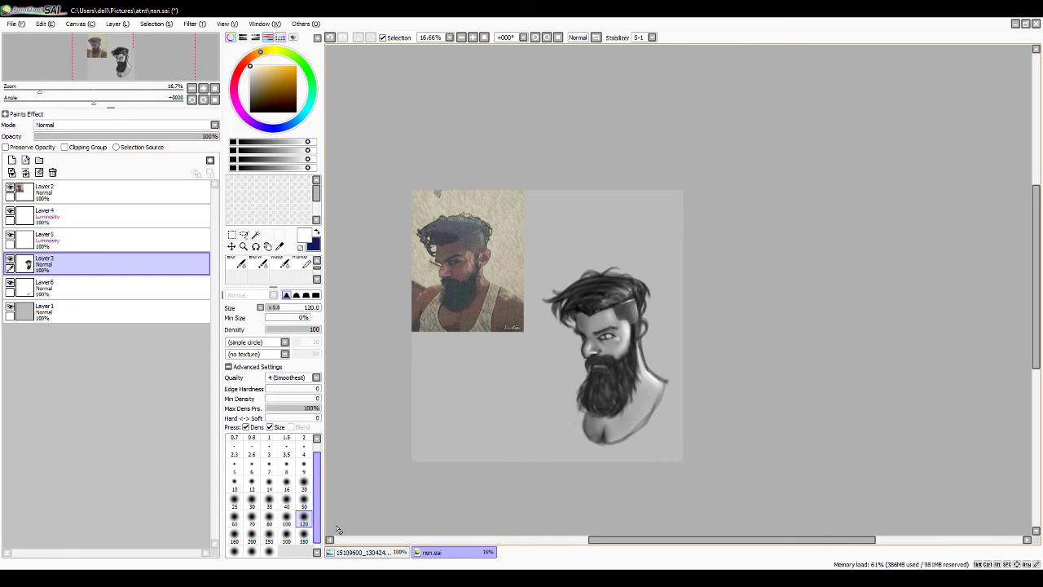
{"action": "scroll", "coordinate": [570, 427], "scroll_direction": "up", "scroll_amount": 3}
{"action": "key", "text": "n"}
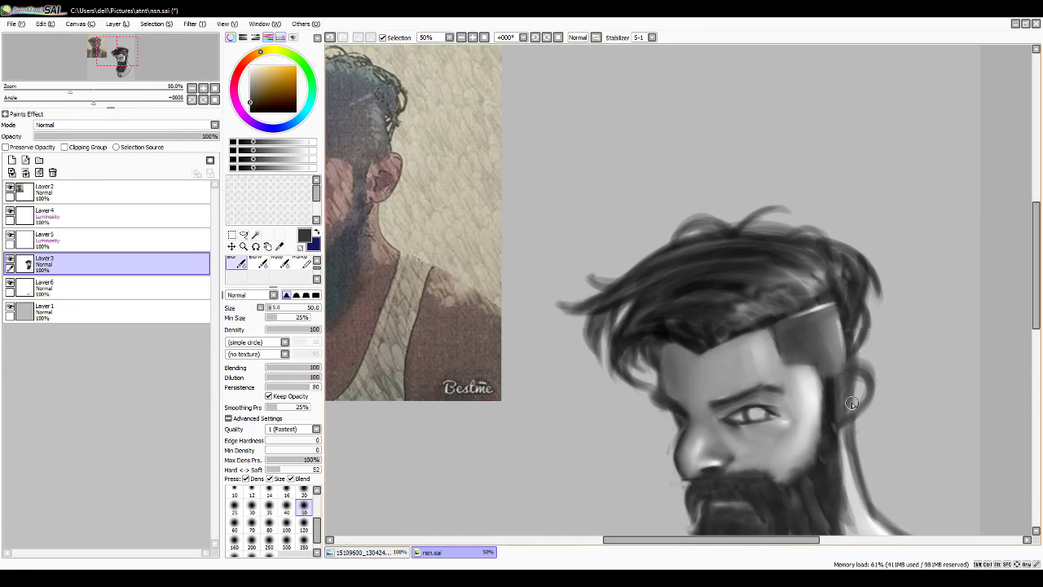
{"action": "key", "text": "v"}
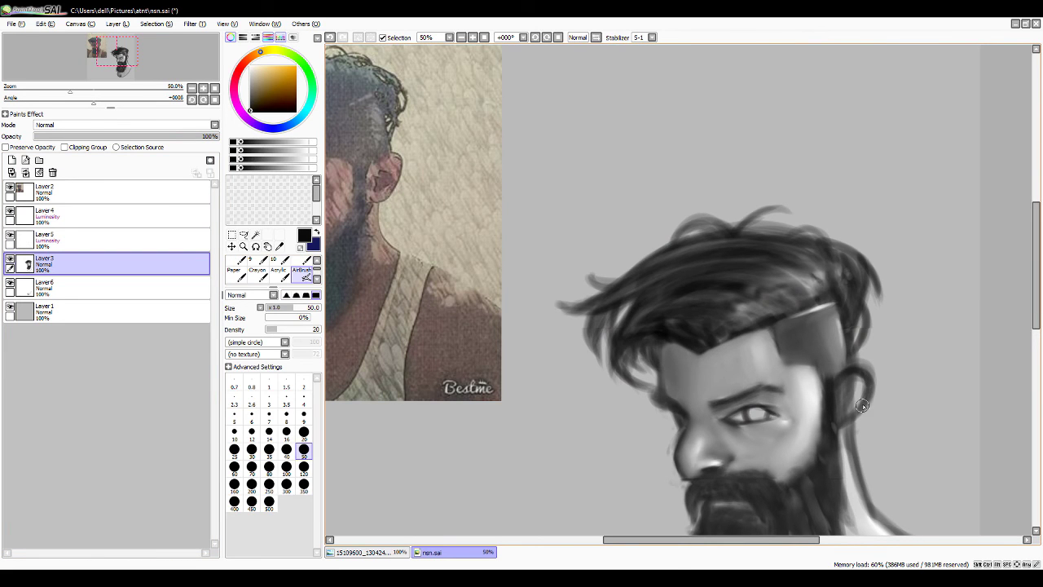
{"action": "mouse_move", "coordinate": [864, 374]}
{"action": "left_mouse_down"}
{"action": "mouse_move", "coordinate": [848, 436]}
{"action": "mouse_move", "coordinate": [844, 416]}
{"action": "left_mouse_up"}
Darken the ear slightly and paint dark strokes where it meets the jaw
{"action": "key", "text": "e"}
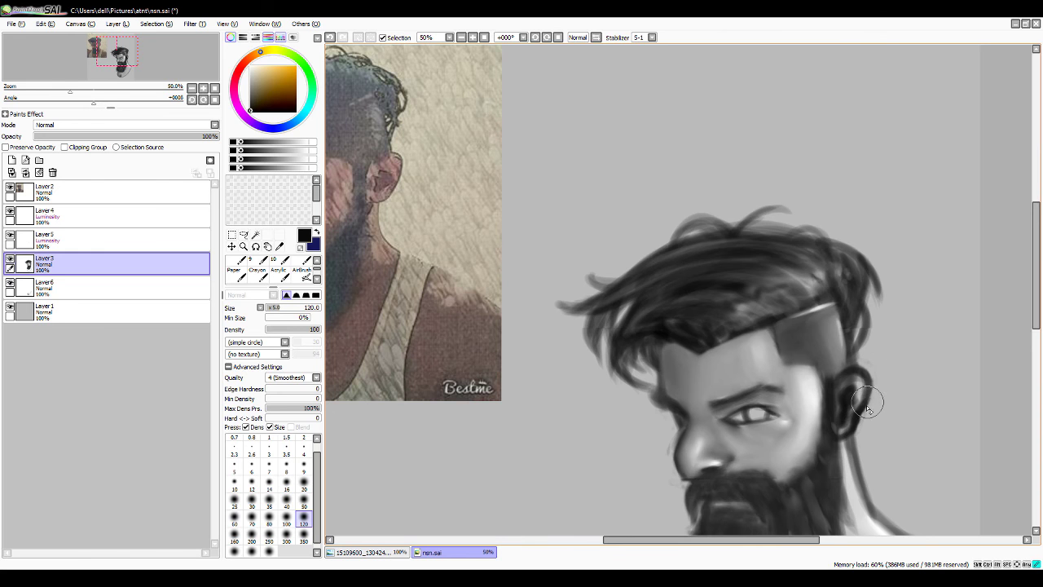
{"action": "scroll", "coordinate": [844, 415], "scroll_direction": "down", "scroll_amount": 1}
{"action": "scroll", "coordinate": [652, 245], "scroll_direction": "down", "scroll_amount": 1}
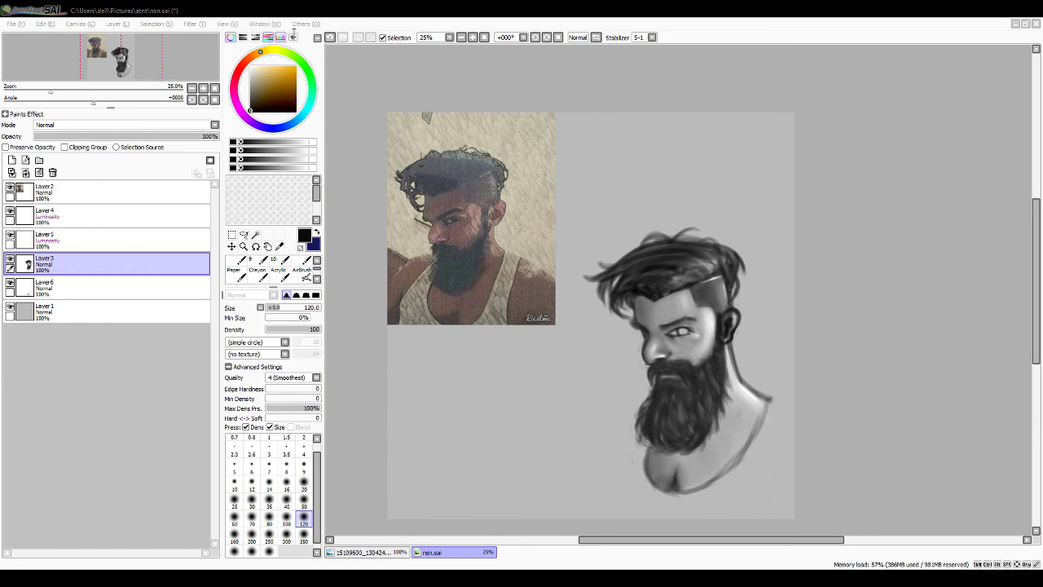
{"action": "scroll", "coordinate": [731, 341], "scroll_direction": "up", "scroll_amount": 1}
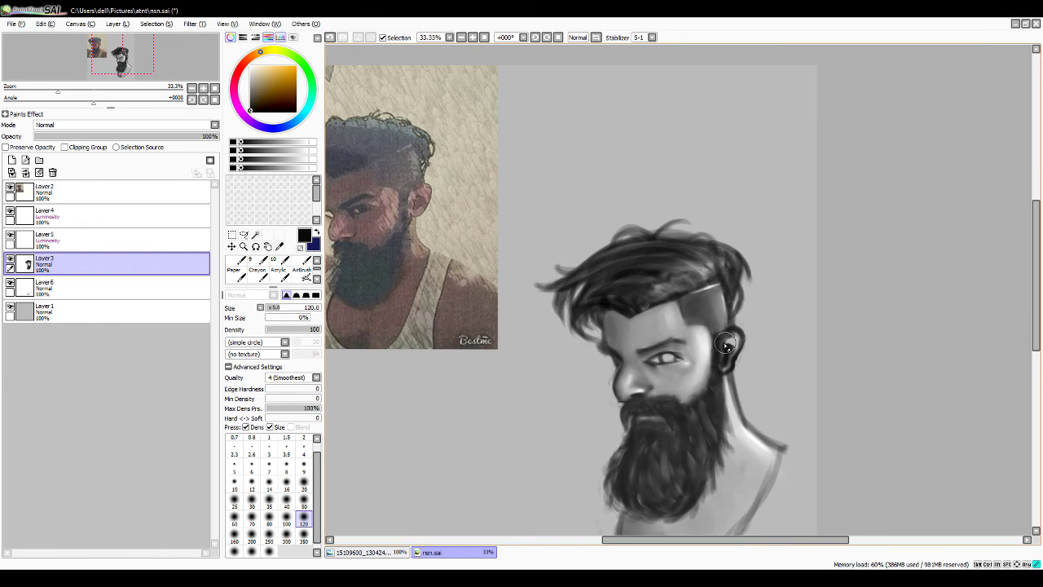
{"action": "left_click_drag", "start_coordinate": [722, 352], "coordinate": [729, 373]}
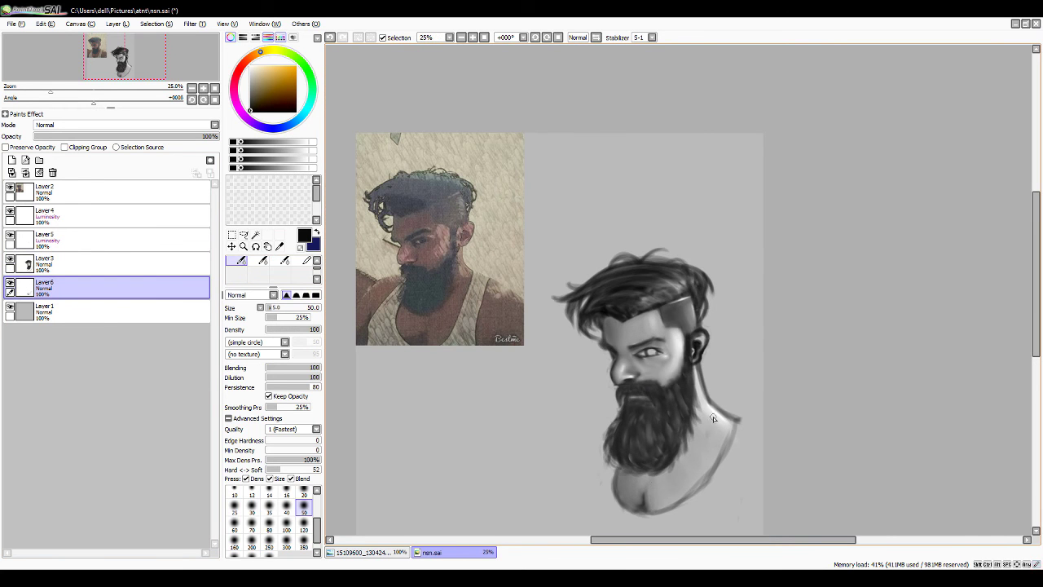
{"action": "left_click", "coordinate": [728, 434], "text": "ctrl+shift"}
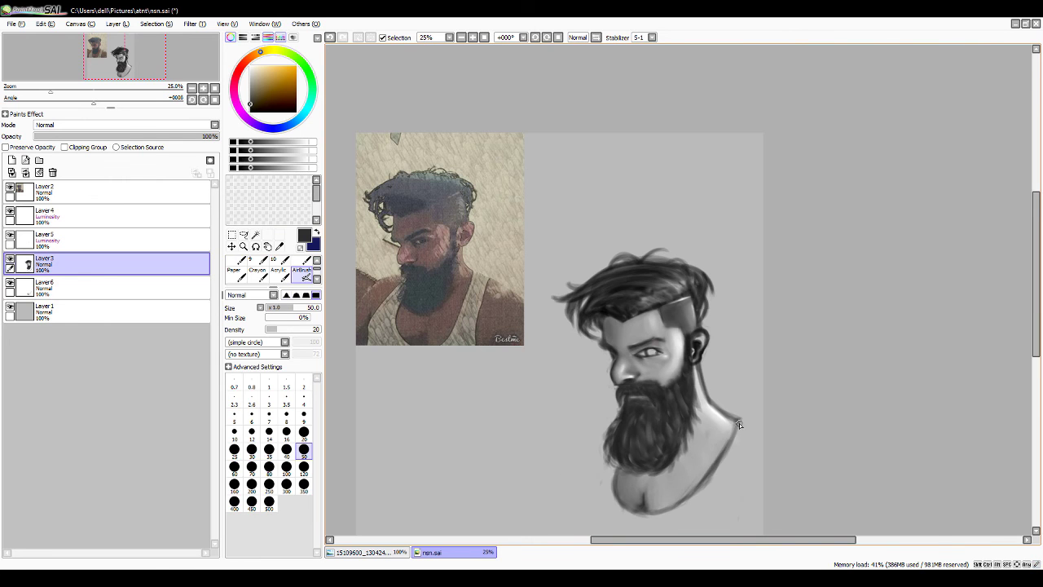
{"action": "scroll", "coordinate": [721, 424], "scroll_direction": "up", "scroll_amount": 4}
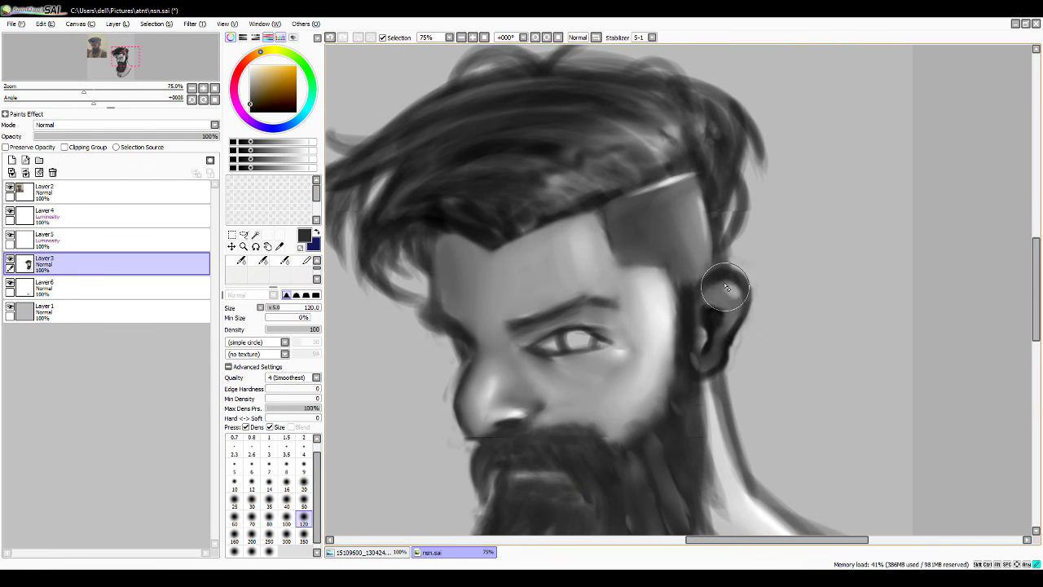
{"action": "left_click_drag", "start_coordinate": [728, 287], "coordinate": [709, 359]}
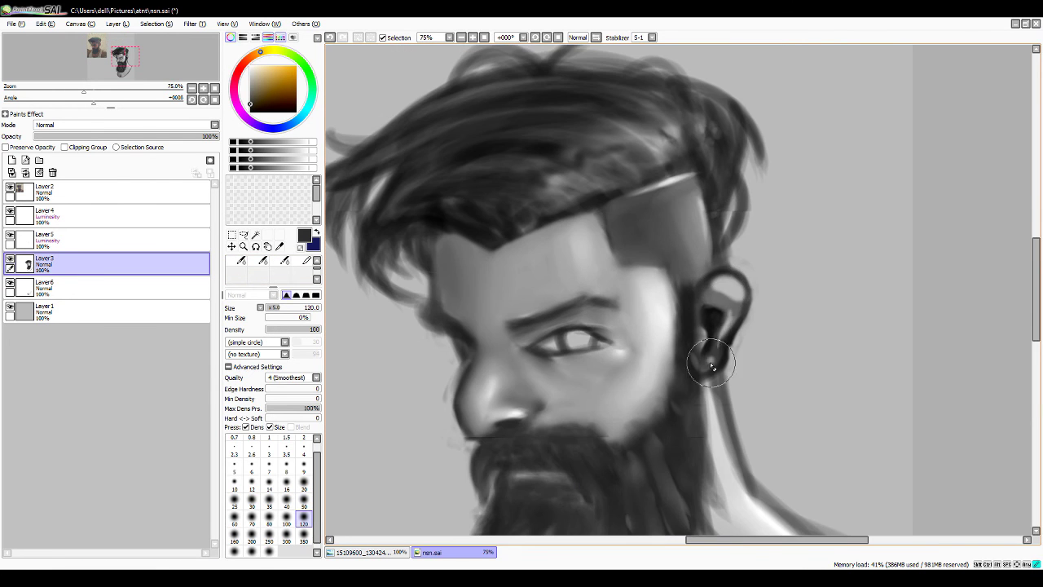
Blend and lighten the inside of the ear, then repaint it with fresh strokes
{"action": "key", "text": "b"}
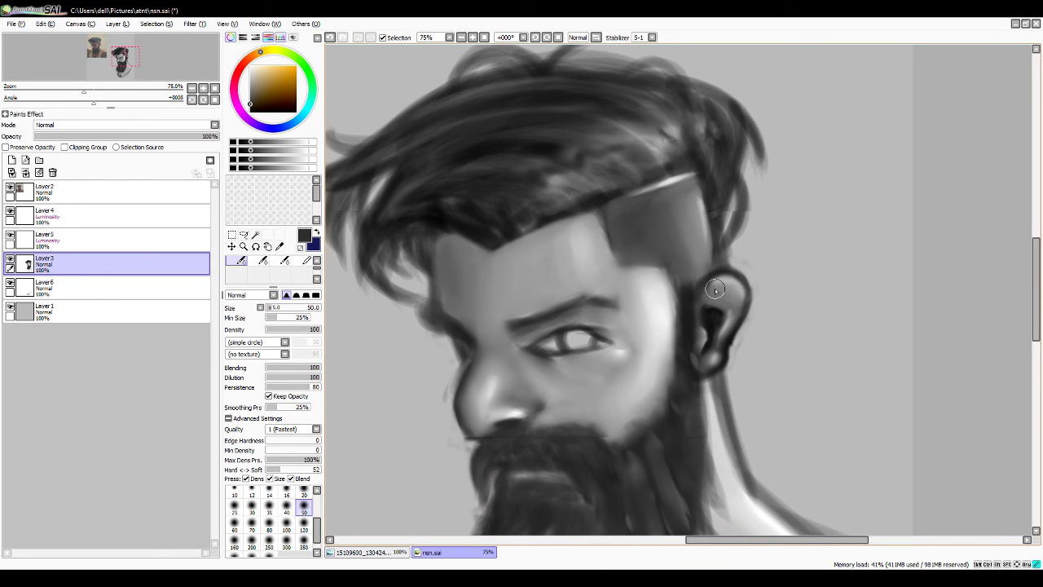
{"action": "left_click_drag", "start_coordinate": [729, 294], "coordinate": [698, 334]}
{"action": "key", "text": "n"}
{"action": "key", "text": "b"}
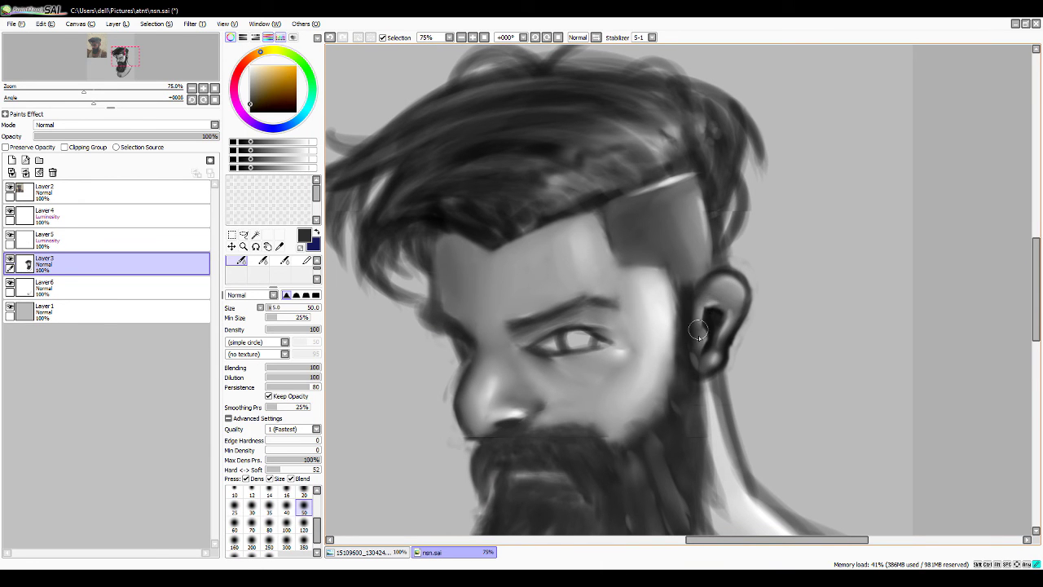
{"action": "key", "text": "alt+Up"}
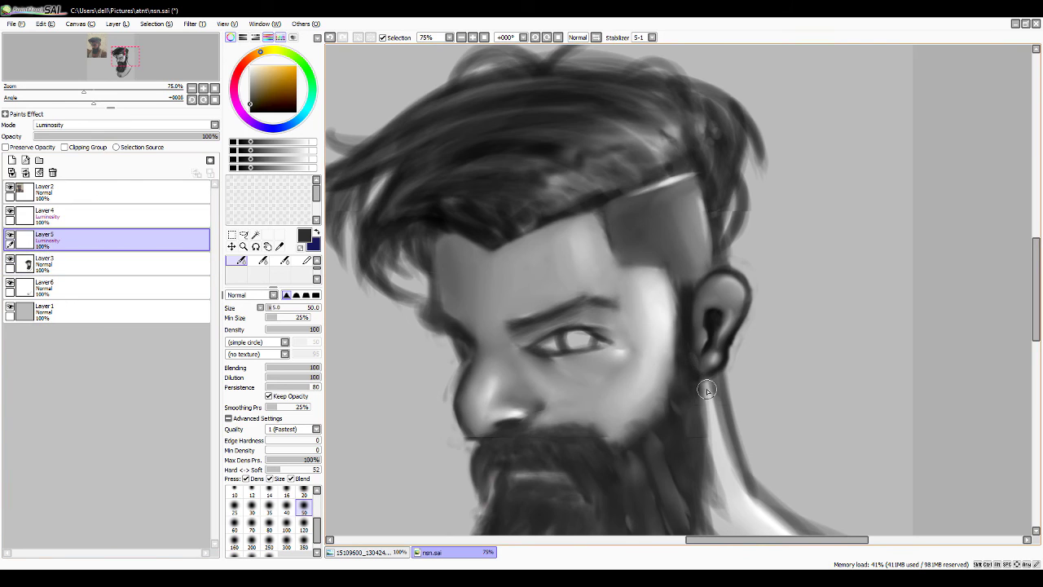
{"action": "scroll", "coordinate": [692, 277], "scroll_direction": "down", "scroll_amount": 4}
{"action": "scroll", "coordinate": [692, 271], "scroll_direction": "up", "scroll_amount": 4}
{"action": "left_click", "coordinate": [182, 262]}
{"action": "left_click_drag", "start_coordinate": [652, 297], "coordinate": [652, 334]}
Airbrush soft shading onto the ear and sample its dark grey
{"action": "left_click", "coordinate": [302, 269]}
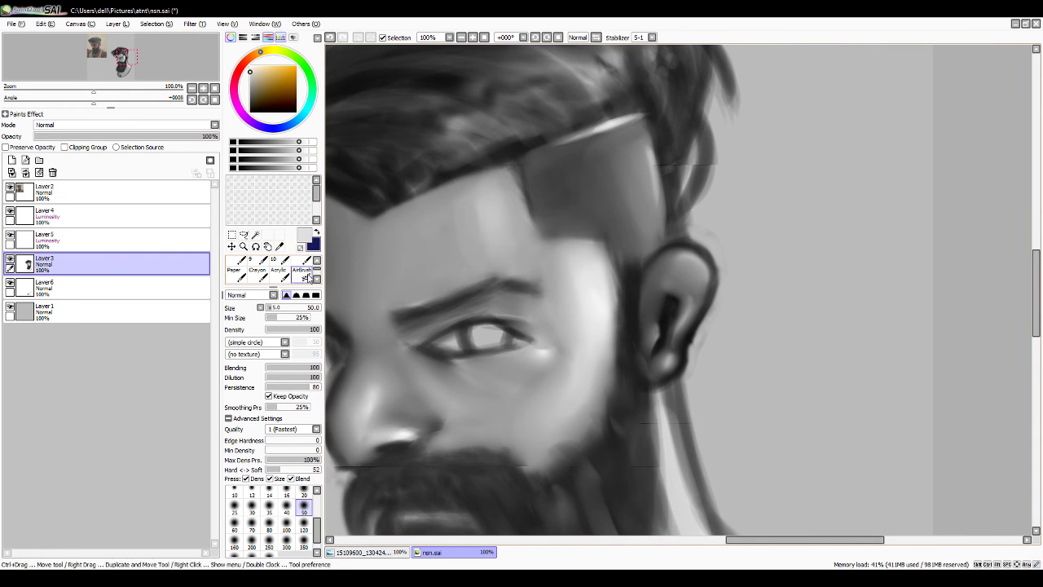
{"action": "mouse_move", "coordinate": [685, 261]}
{"action": "left_mouse_down"}
{"action": "mouse_move", "coordinate": [653, 279]}
{"action": "mouse_move", "coordinate": [656, 294]}
{"action": "left_mouse_up"}
{"action": "key", "text": "b"}
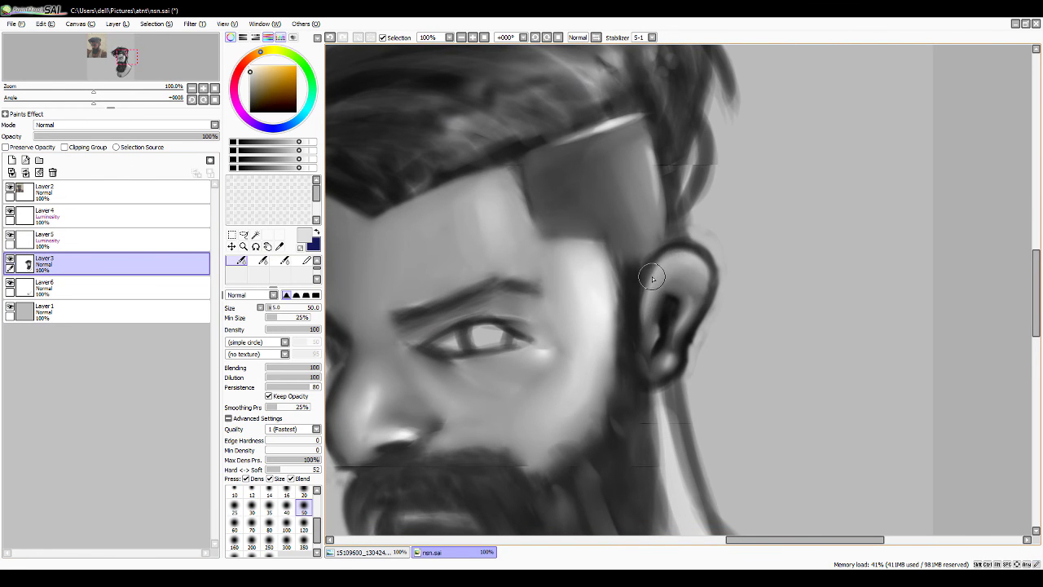
{"action": "scroll", "coordinate": [489, 285], "scroll_direction": "up", "scroll_amount": 2}
{"action": "key", "text": "v"}
{"action": "left_click", "coordinate": [700, 346], "text": "alt"}
{"action": "key", "text": "b"}
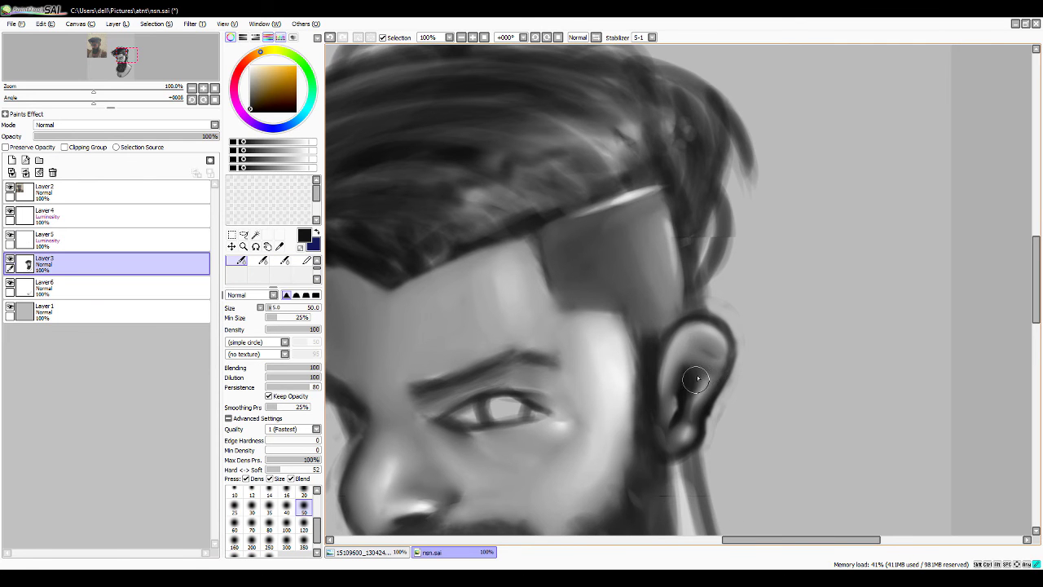
{"action": "scroll", "coordinate": [698, 378], "scroll_direction": "down", "scroll_amount": 3}
{"action": "scroll", "coordinate": [591, 334], "scroll_direction": "up", "scroll_amount": 1}
{"action": "scroll", "coordinate": [591, 335], "scroll_direction": "up", "scroll_amount": 1}
Lasso-select the ear and free-transform it
{"action": "key", "text": "l"}
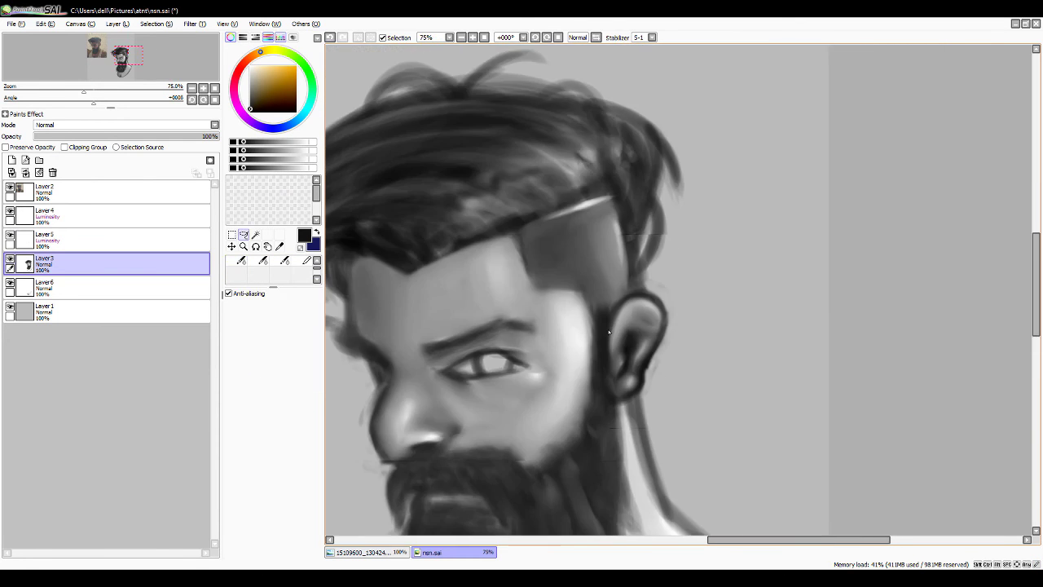
{"action": "left_click_drag", "start_coordinate": [608, 332], "coordinate": [619, 399]}
{"action": "key", "text": "ctrl+t"}
{"action": "scroll", "coordinate": [604, 310], "scroll_direction": "down", "scroll_amount": 2}
{"action": "scroll", "coordinate": [592, 293], "scroll_direction": "up", "scroll_amount": 1}
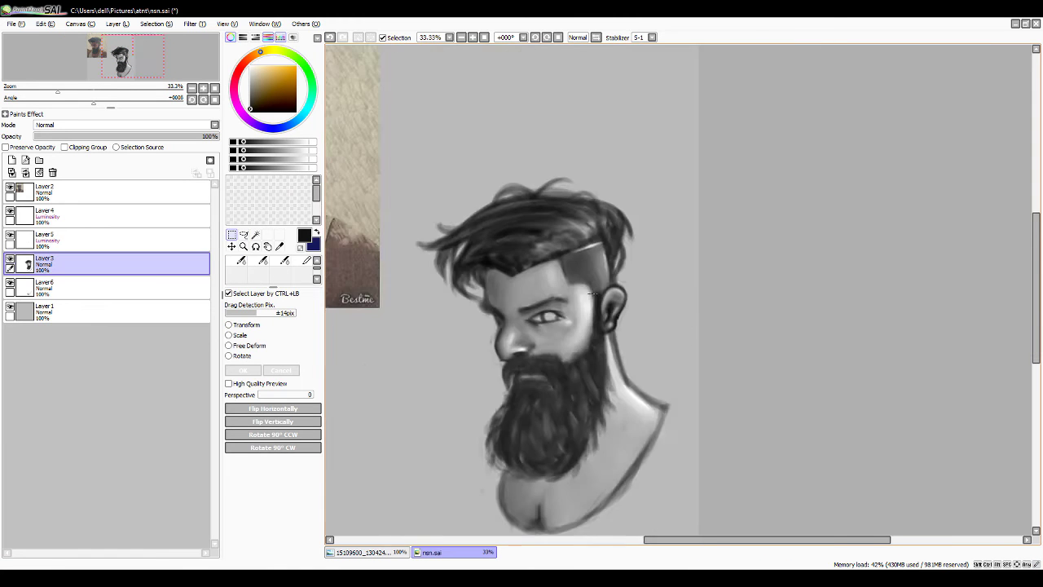
{"action": "scroll", "coordinate": [592, 294], "scroll_direction": "up", "scroll_amount": 2}
Paint bright highlights on the ear on Luminosity Layer 4
{"action": "left_click", "coordinate": [592, 293], "text": "ctrl"}
{"action": "key", "text": "v"}
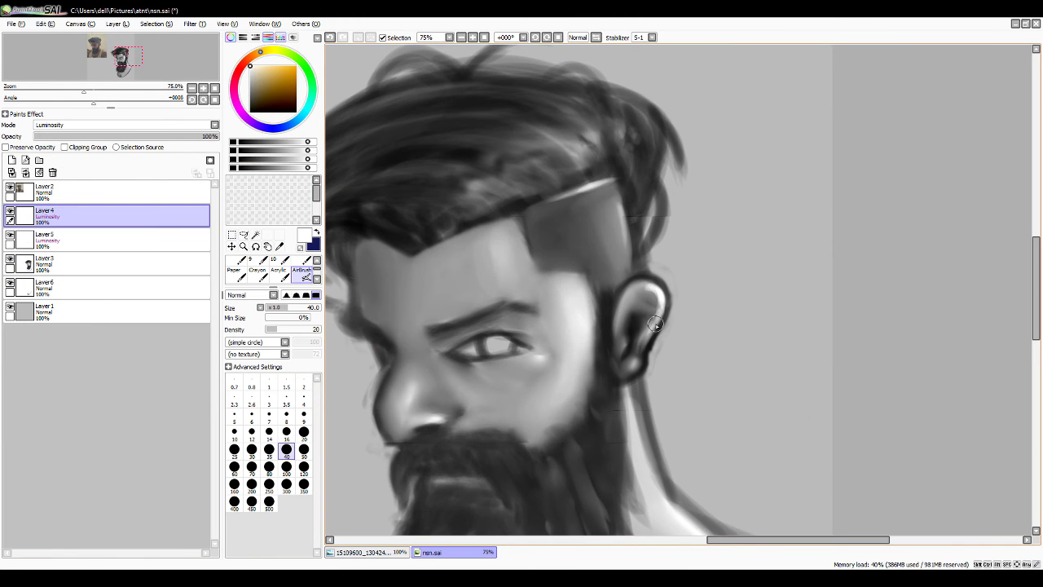
{"action": "left_click_drag", "start_coordinate": [652, 290], "coordinate": [645, 359]}
{"action": "key", "text": "b"}
{"action": "left_click_drag", "start_coordinate": [649, 306], "coordinate": [634, 369]}
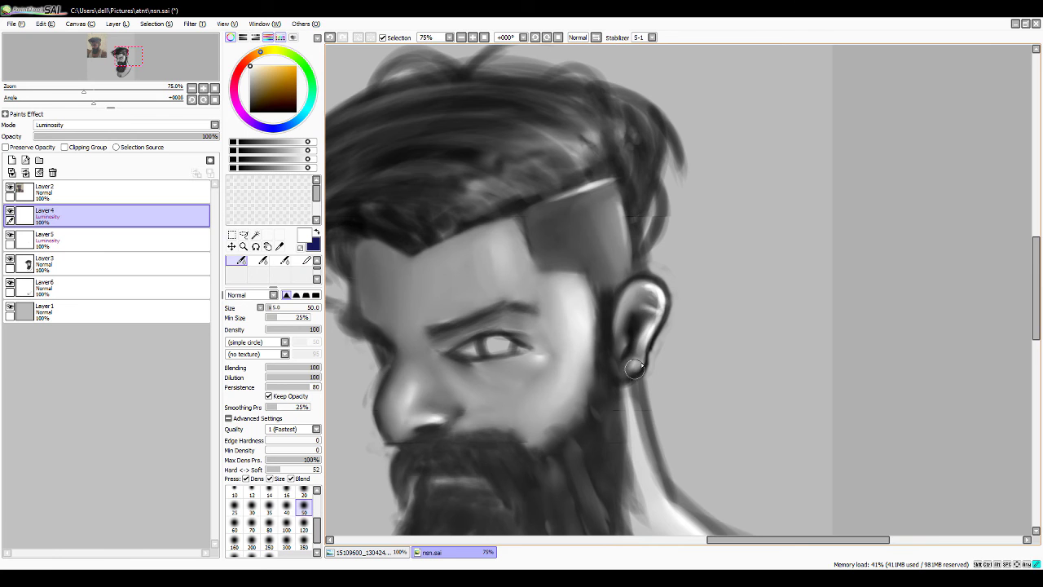
{"action": "scroll", "coordinate": [466, 410], "scroll_direction": "up", "scroll_amount": 1}
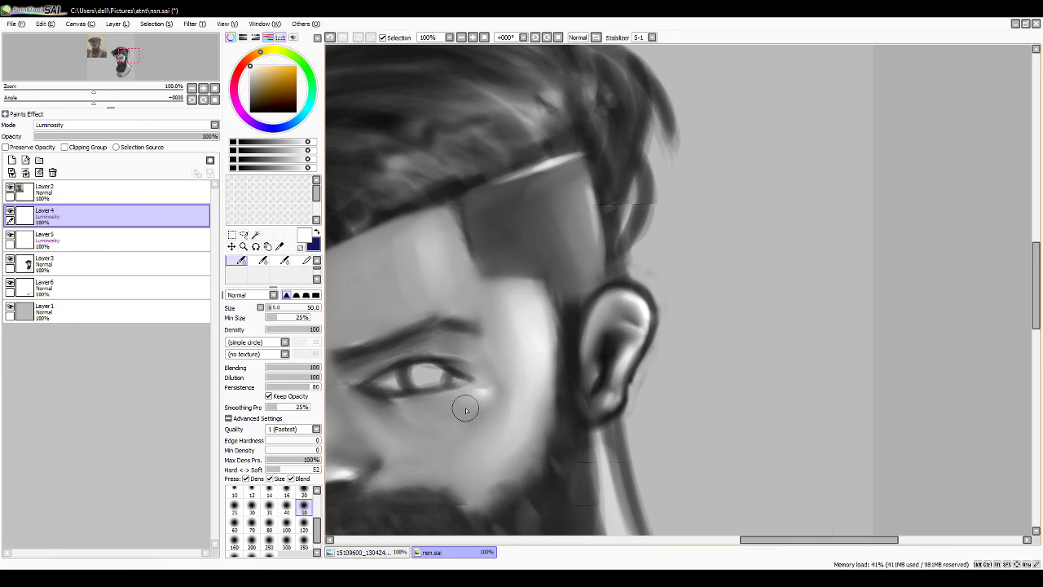
{"action": "scroll", "coordinate": [459, 494], "scroll_direction": "down", "scroll_amount": 1}
Cycle through Layers 3, 4 and 5 and select the airbrush
{"action": "left_click", "coordinate": [459, 495], "text": "ctrl"}
{"action": "scroll", "coordinate": [633, 339], "scroll_direction": "down", "scroll_amount": 1}
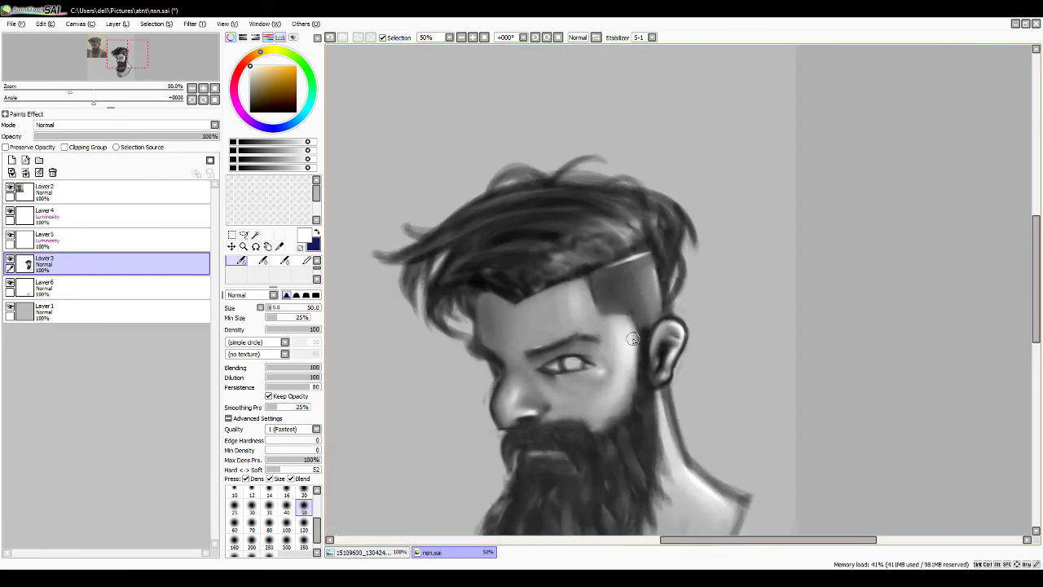
{"action": "scroll", "coordinate": [633, 339], "scroll_direction": "up", "scroll_amount": 1}
{"action": "left_click", "coordinate": [652, 269], "text": "ctrl"}
{"action": "left_click", "coordinate": [689, 212], "text": "ctrl"}
{"action": "scroll", "coordinate": [690, 212], "scroll_direction": "down", "scroll_amount": 2}
{"action": "scroll", "coordinate": [688, 290], "scroll_direction": "up", "scroll_amount": 1}
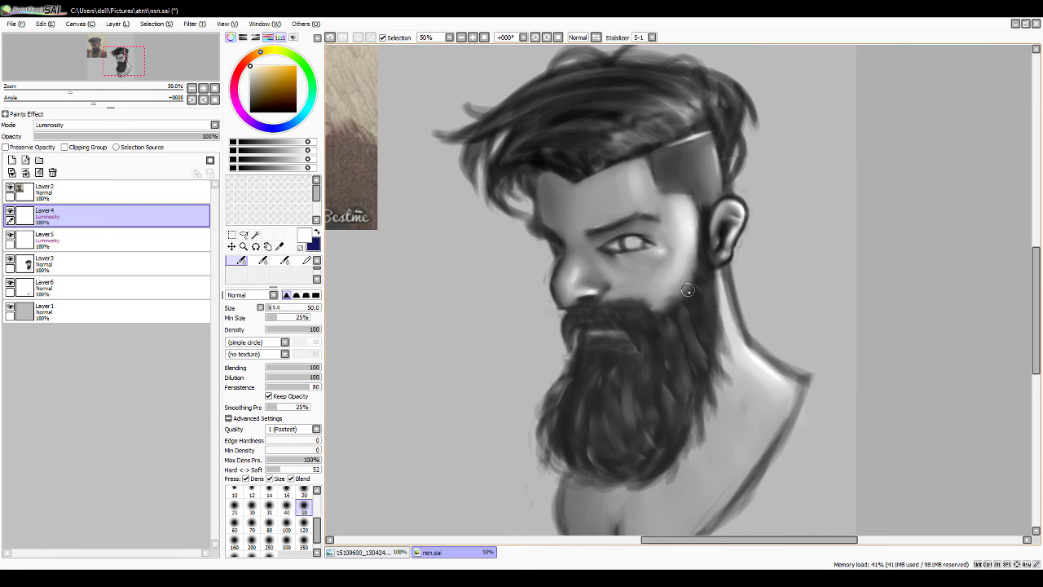
{"action": "left_click", "coordinate": [689, 290], "text": "ctrl"}
{"action": "key", "text": "a"}
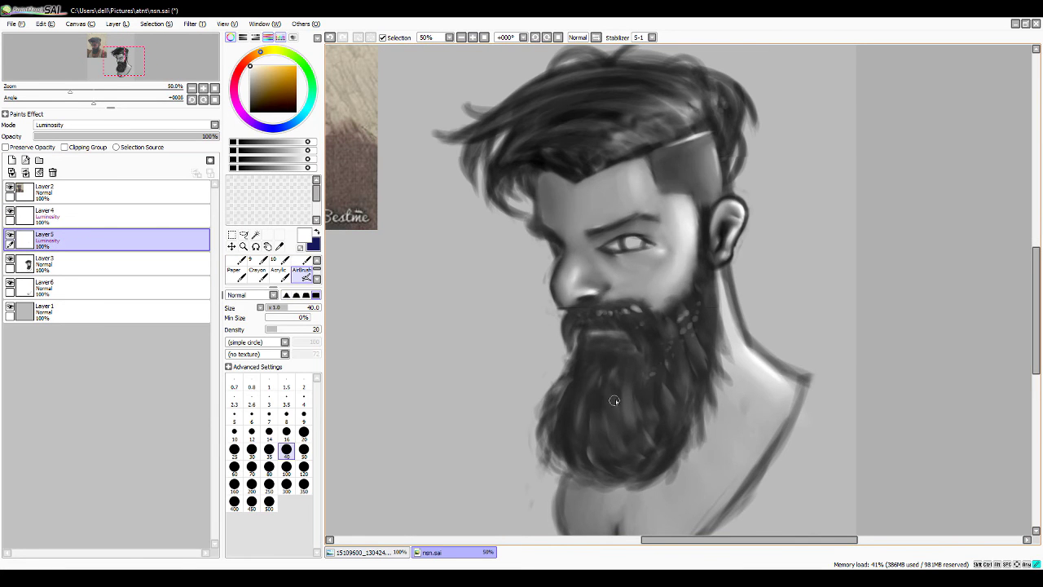
{"action": "scroll", "coordinate": [614, 400], "scroll_direction": "down", "scroll_amount": 3}
{"action": "scroll", "coordinate": [722, 324], "scroll_direction": "up", "scroll_amount": 1}
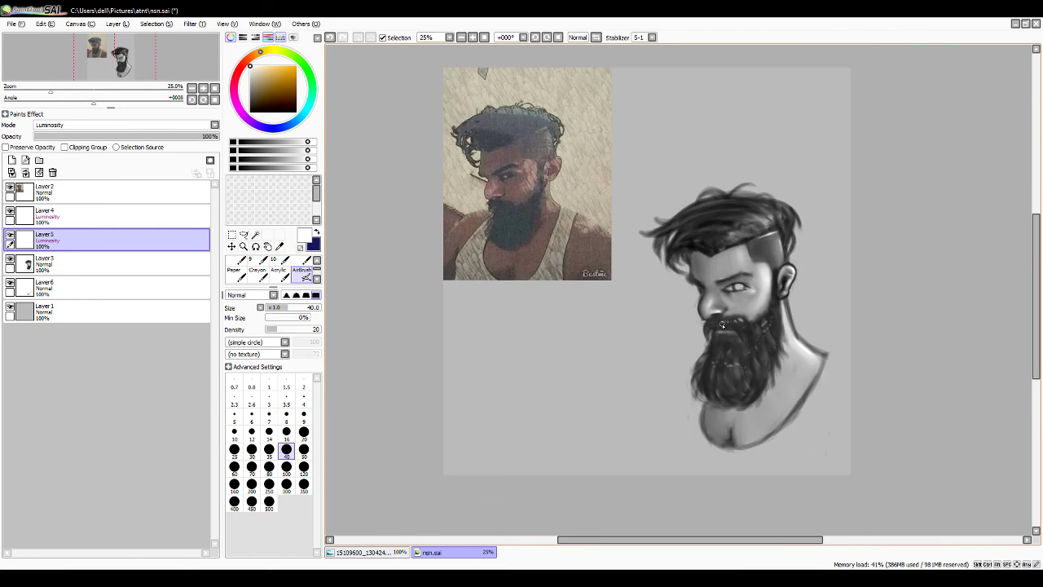
Activate Layer 6 for the chest hair, set a large eraser tip, then select Layer 5
{"action": "left_click", "coordinate": [736, 377], "text": "ctrl"}
{"action": "left_click", "coordinate": [751, 430], "text": "ctrl"}
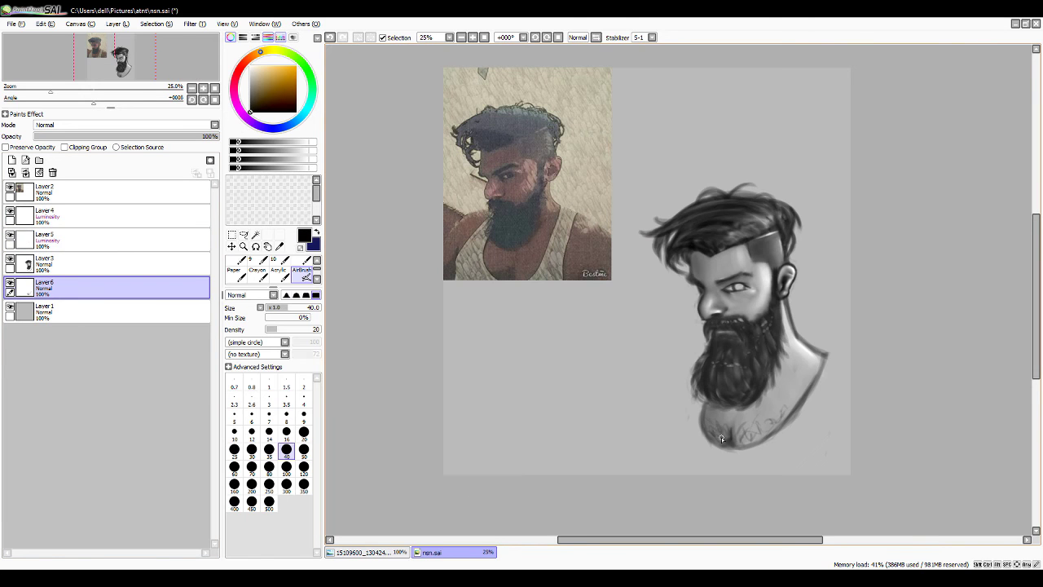
{"action": "scroll", "coordinate": [721, 437], "scroll_direction": "down", "scroll_amount": 2}
{"action": "scroll", "coordinate": [709, 440], "scroll_direction": "up", "scroll_amount": 3}
{"action": "key", "text": "e"}
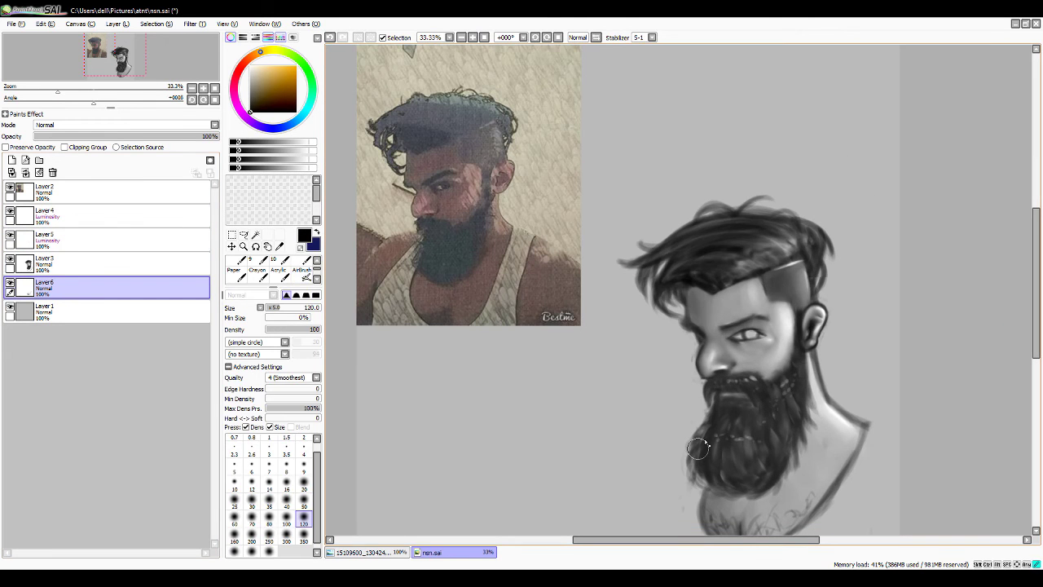
{"action": "key", "text": "e"}
{"action": "left_click", "coordinate": [303, 261]}
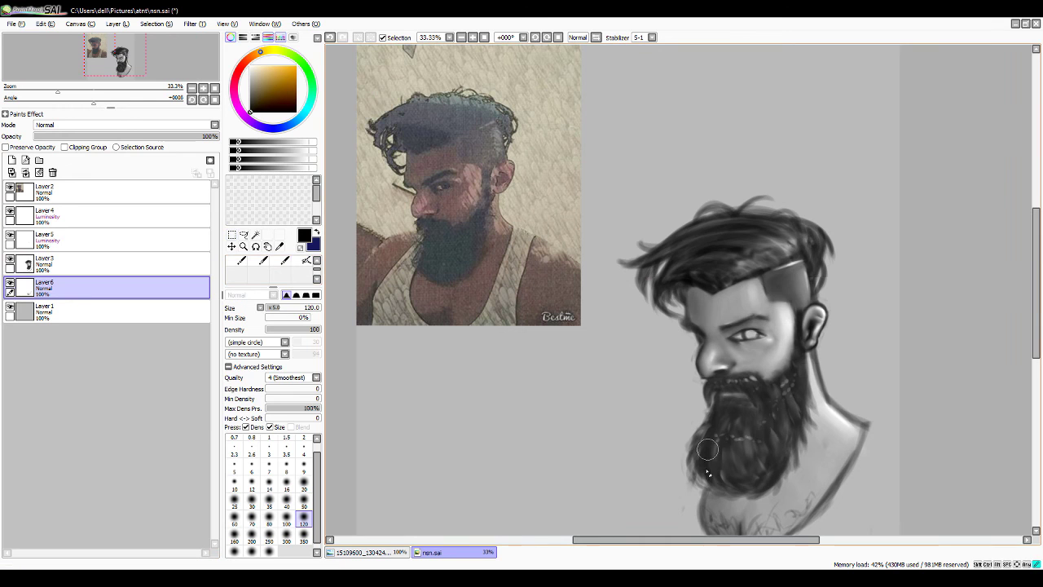
{"action": "left_click", "coordinate": [155, 238]}
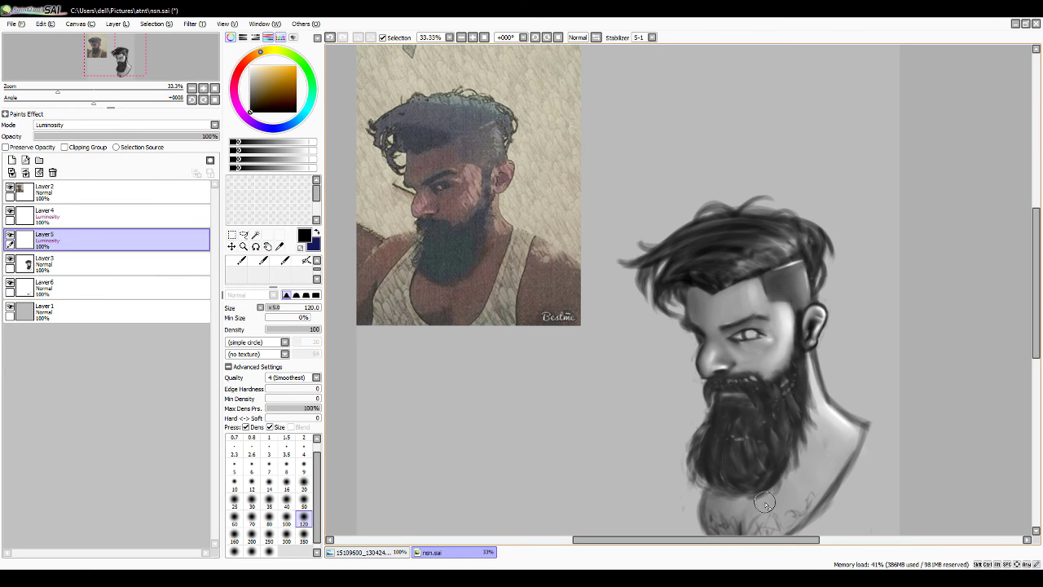
{"action": "scroll", "coordinate": [764, 502], "scroll_direction": "down", "scroll_amount": 2}
{"action": "scroll", "coordinate": [810, 366], "scroll_direction": "up", "scroll_amount": 3}
On a new layer, airbrush short dark texture strokes along the beard's right and left edges
{"action": "left_click", "coordinate": [12, 160]}
{"action": "left_click", "coordinate": [306, 260]}
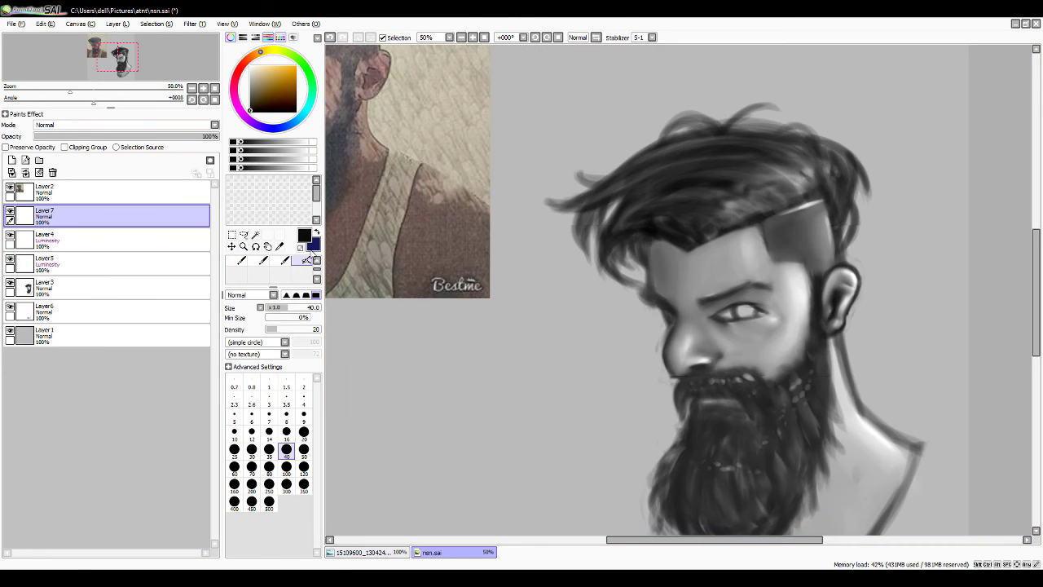
{"action": "scroll", "coordinate": [794, 403], "scroll_direction": "down", "scroll_amount": 5}
{"action": "left_click_drag", "start_coordinate": [767, 341], "coordinate": [766, 368]}
{"action": "left_click_drag", "start_coordinate": [808, 310], "coordinate": [828, 346]}
{"action": "left_click", "coordinate": [250, 112]}
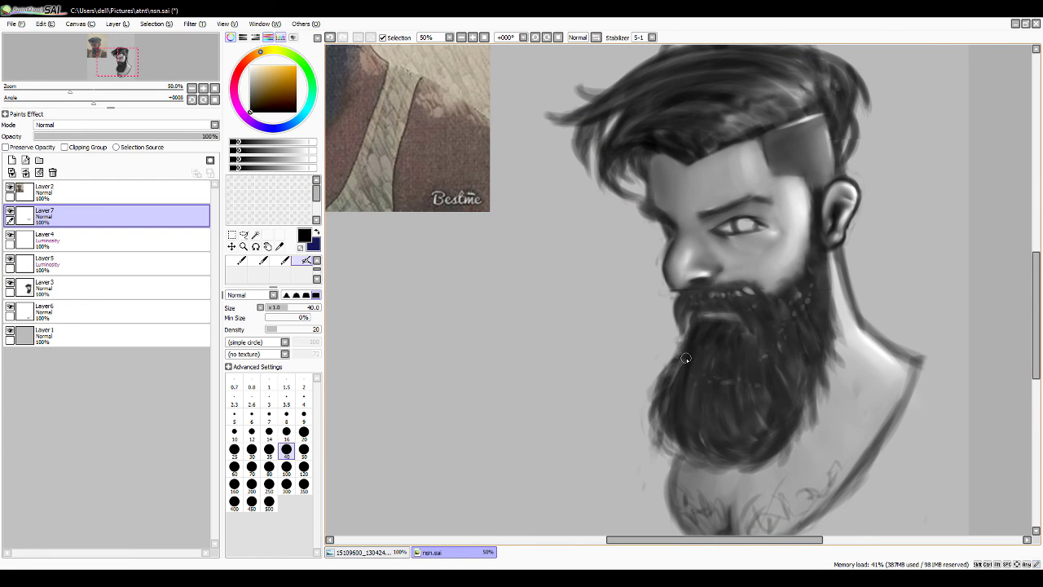
{"action": "left_click_drag", "start_coordinate": [686, 359], "coordinate": [666, 379]}
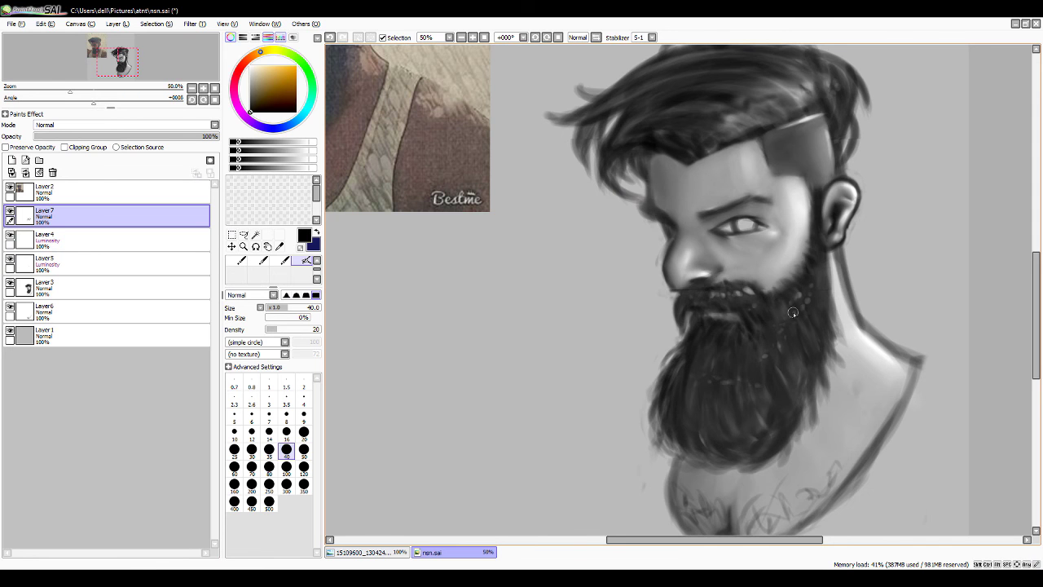
{"action": "scroll", "coordinate": [793, 312], "scroll_direction": "down", "scroll_amount": 2}
{"action": "scroll", "coordinate": [648, 415], "scroll_direction": "up", "scroll_amount": 1}
{"action": "scroll", "coordinate": [692, 260], "scroll_direction": "up", "scroll_amount": 3}
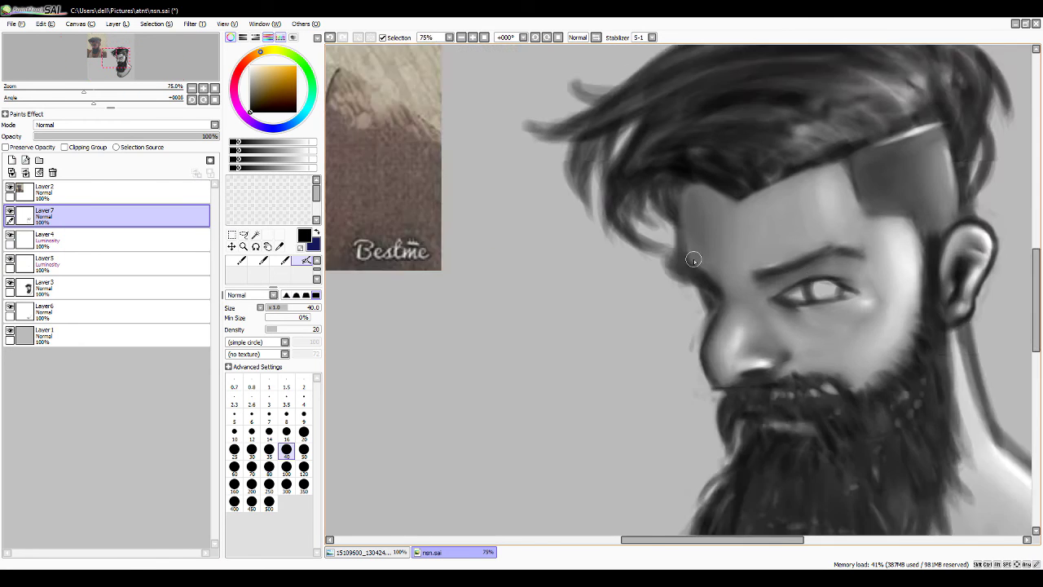
{"action": "scroll", "coordinate": [693, 259], "scroll_direction": "down", "scroll_amount": 1}
{"action": "scroll", "coordinate": [711, 391], "scroll_direction": "down", "scroll_amount": 3}
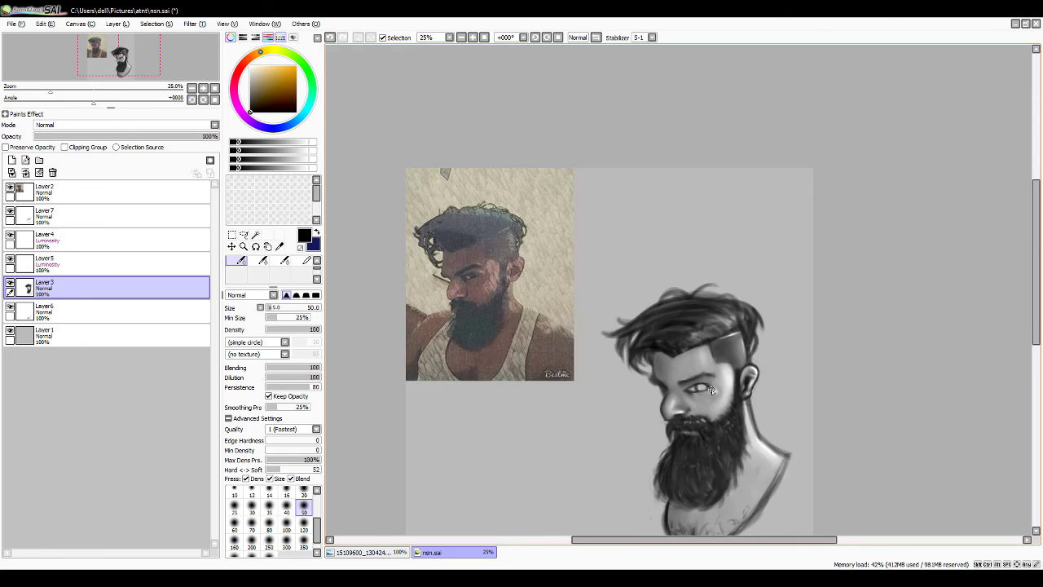
{"action": "scroll", "coordinate": [712, 391], "scroll_direction": "down", "scroll_amount": 1}
{"action": "scroll", "coordinate": [615, 326], "scroll_direction": "up", "scroll_amount": 3}
{"action": "scroll", "coordinate": [614, 326], "scroll_direction": "up", "scroll_amount": 3}
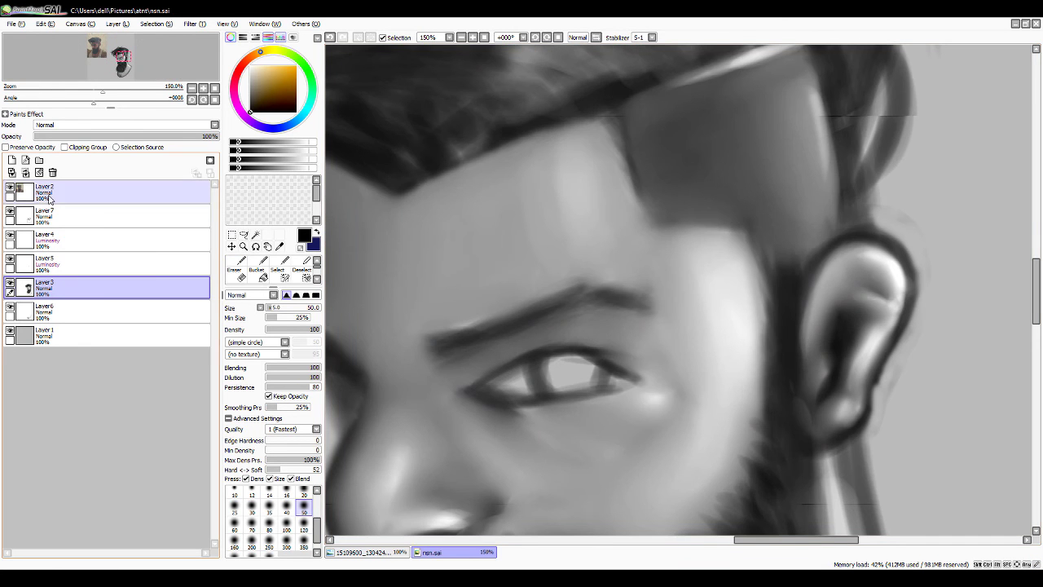
On a new layer, airbrush a white sclera and a red-brown iris
{"action": "left_click", "coordinate": [11, 160]}
{"action": "left_click", "coordinate": [303, 269]}
{"action": "left_click_drag", "start_coordinate": [486, 392], "coordinate": [529, 385]}
{"action": "left_click_drag", "start_coordinate": [601, 382], "coordinate": [618, 379]}
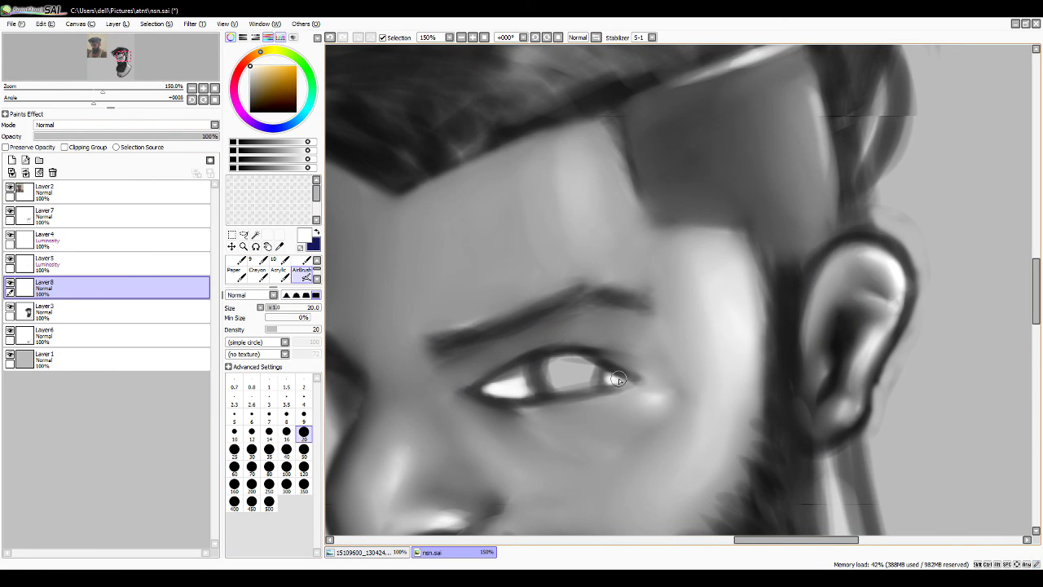
{"action": "left_click", "coordinate": [263, 84]}
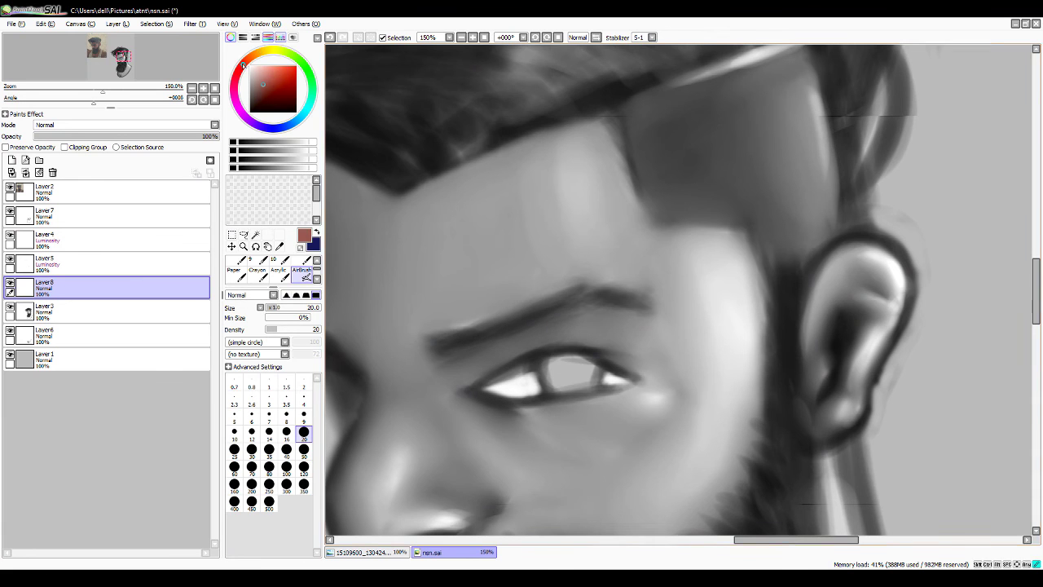
{"action": "mouse_move", "coordinate": [554, 370]}
{"action": "left_mouse_down"}
{"action": "mouse_move", "coordinate": [568, 383]}
{"action": "mouse_move", "coordinate": [603, 383]}
{"action": "mouse_move", "coordinate": [587, 358]}
{"action": "mouse_move", "coordinate": [574, 372]}
{"action": "mouse_move", "coordinate": [529, 366]}
{"action": "left_mouse_up"}
Add pale pink to the eye's inner corner
{"action": "left_click", "coordinate": [568, 384], "text": "alt"}
{"action": "key", "text": "b"}
{"action": "scroll", "coordinate": [624, 472], "scroll_direction": "down", "scroll_amount": 1}
{"action": "scroll", "coordinate": [571, 424], "scroll_direction": "up", "scroll_amount": 1}
{"action": "key", "text": "a"}
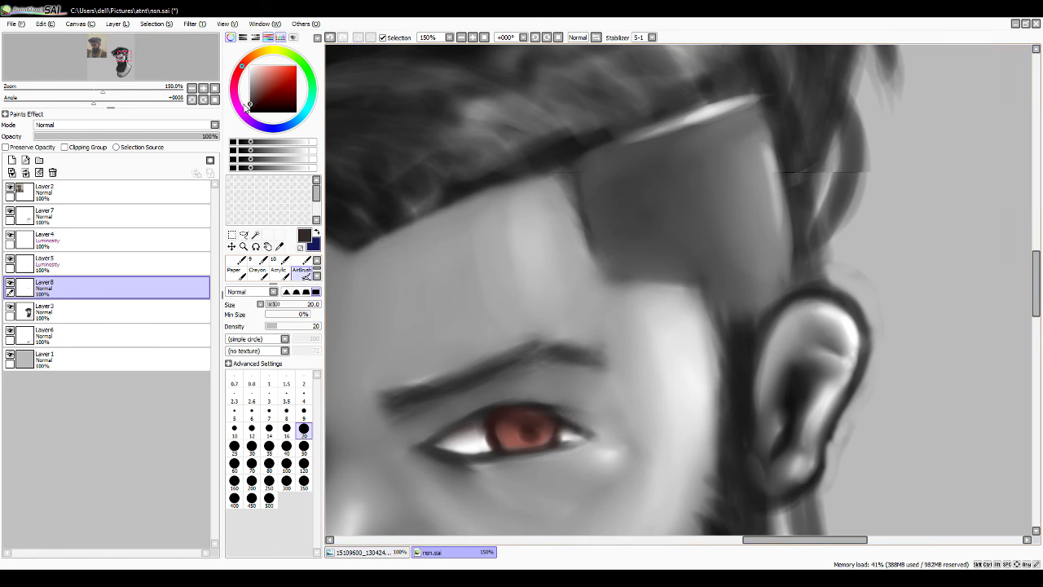
{"action": "left_click", "coordinate": [571, 423], "text": "alt"}
{"action": "left_click", "coordinate": [575, 458], "text": "alt"}
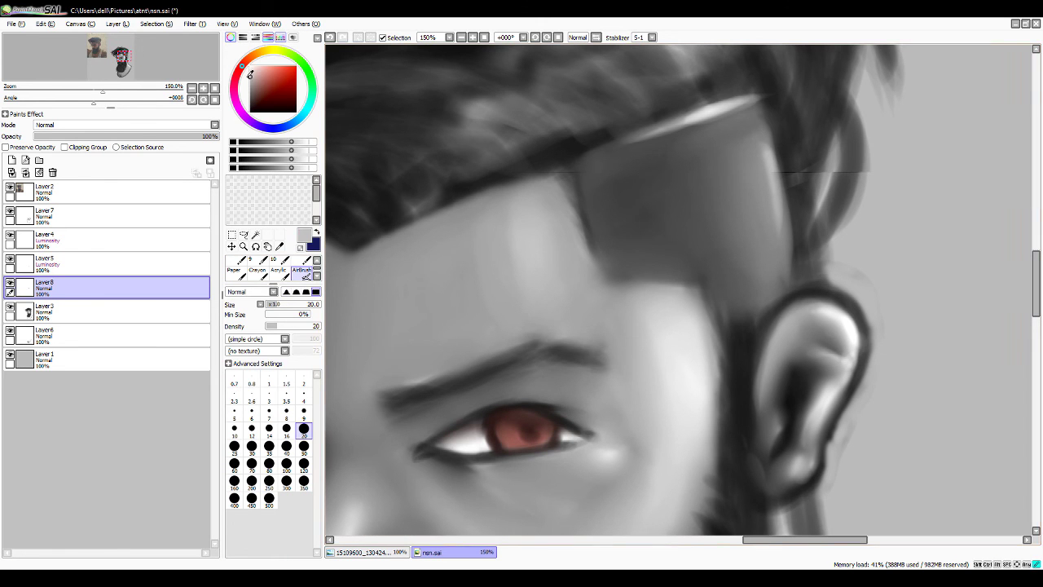
{"action": "left_click_drag", "start_coordinate": [432, 448], "coordinate": [417, 452]}
On Layer 3, touch up the eye lines and inner corner in a dark colour
{"action": "key", "text": "b"}
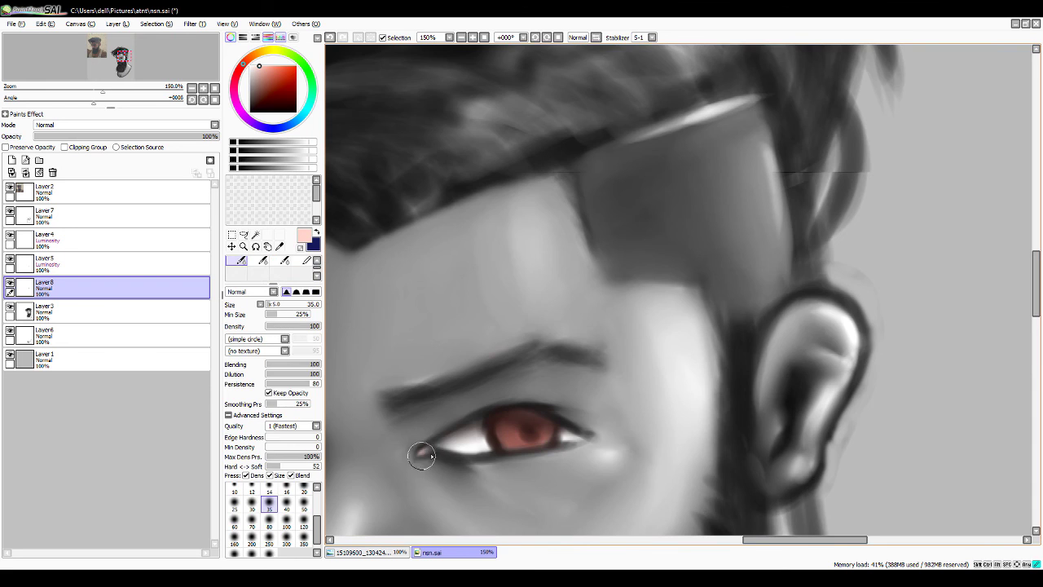
{"action": "scroll", "coordinate": [421, 456], "scroll_direction": "down", "scroll_amount": 1}
{"action": "key", "text": "a"}
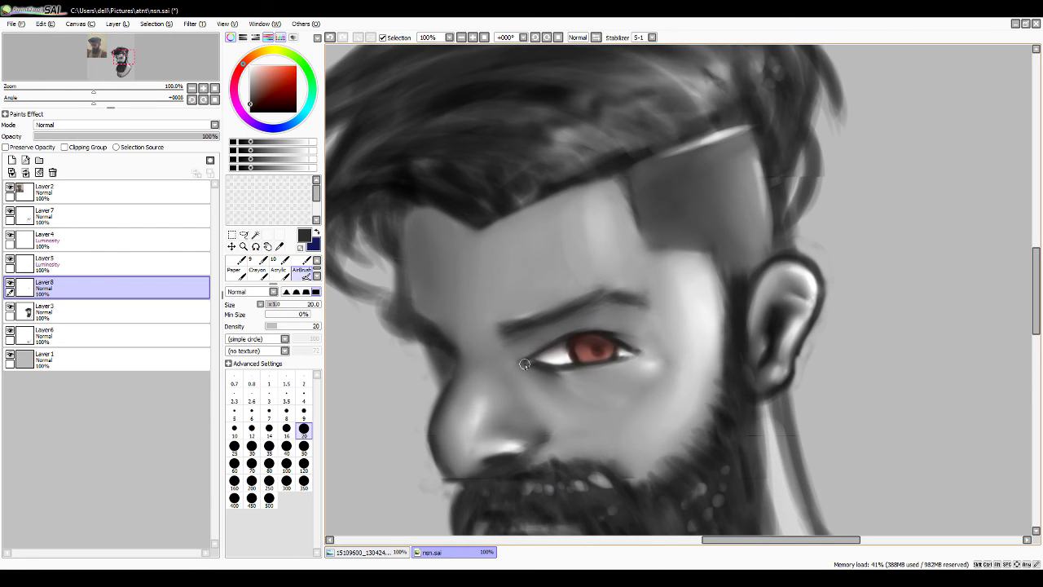
{"action": "scroll", "coordinate": [594, 325], "scroll_direction": "down", "scroll_amount": 2}
{"action": "scroll", "coordinate": [592, 301], "scroll_direction": "up", "scroll_amount": 1}
{"action": "left_click", "coordinate": [592, 300], "text": "alt"}
{"action": "key", "text": "b"}
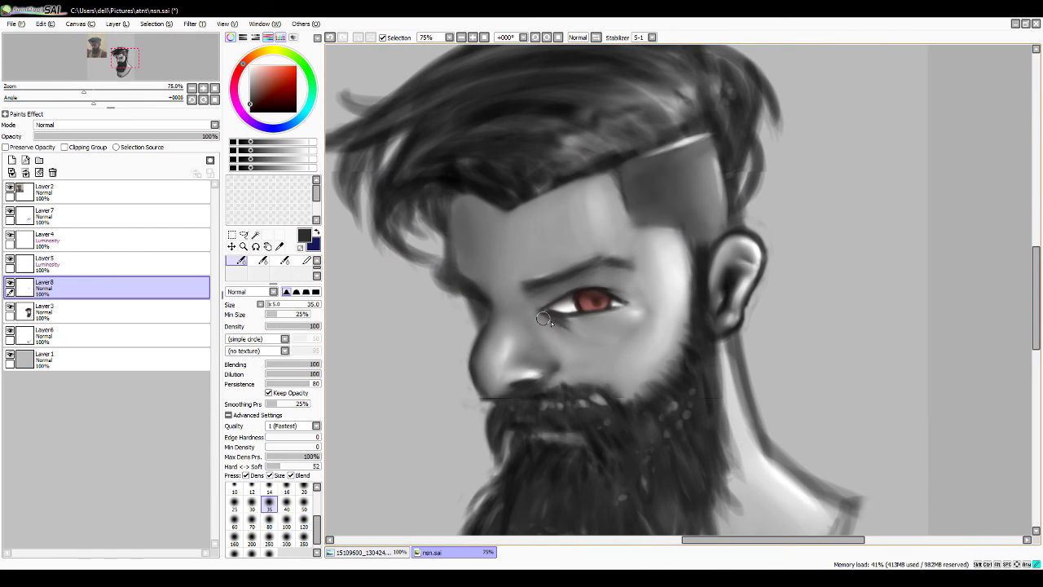
{"action": "left_click", "coordinate": [45, 310]}
{"action": "scroll", "coordinate": [562, 326], "scroll_direction": "down", "scroll_amount": 1}
{"action": "scroll", "coordinate": [470, 283], "scroll_direction": "up", "scroll_amount": 4}
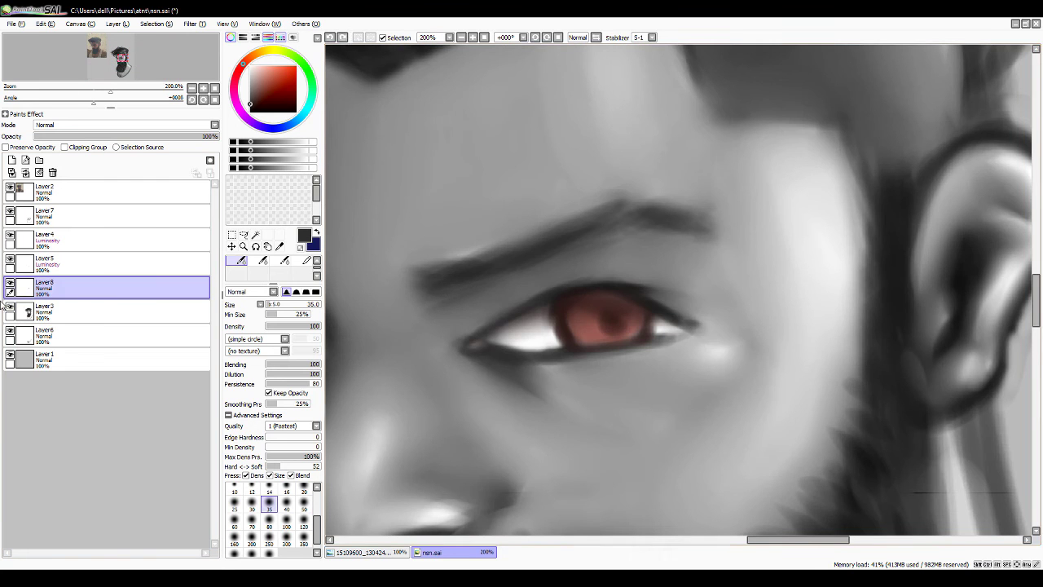
{"action": "mouse_move", "coordinate": [499, 339]}
{"action": "left_mouse_down"}
{"action": "mouse_move", "coordinate": [509, 344]}
{"action": "mouse_move", "coordinate": [514, 326]}
{"action": "mouse_move", "coordinate": [603, 352]}
{"action": "mouse_move", "coordinate": [644, 334]}
{"action": "left_mouse_up"}
{"action": "key", "text": "a"}
{"action": "scroll", "coordinate": [456, 342], "scroll_direction": "up", "scroll_amount": 1}
Add a Luminosity layer and airbrush peach highlights onto the iris
{"action": "key", "text": "bracketleft"}
{"action": "left_click_drag", "start_coordinate": [623, 330], "coordinate": [634, 330]}
{"action": "key", "text": "ctrl+minus"}
{"action": "key", "text": "ctrl+minus"}
{"action": "key", "text": "ctrl+minus"}
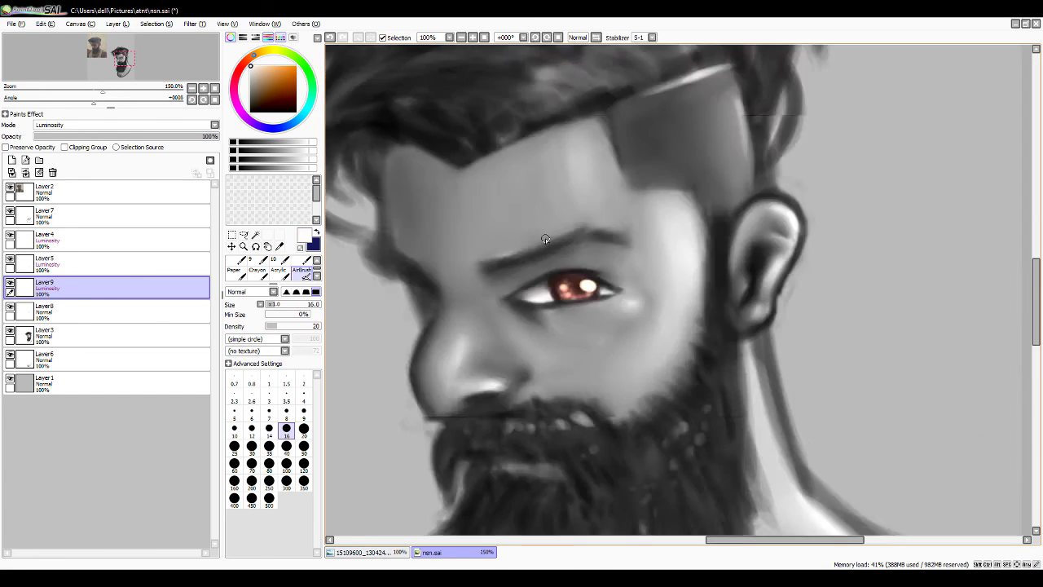
{"action": "key", "text": "ctrl+minus"}
{"action": "key", "text": "ctrl+minus"}
{"action": "key", "text": "ctrl+plus"}
{"action": "key", "text": "ctrl+plus"}
{"action": "key", "text": "ctrl+minus"}
{"action": "key", "text": "ctrl+minus"}
{"action": "key", "text": "e"}
{"action": "key", "text": "ctrl+plus"}
{"action": "key", "text": "ctrl+plus"}
{"action": "key", "text": "ctrl+plus"}
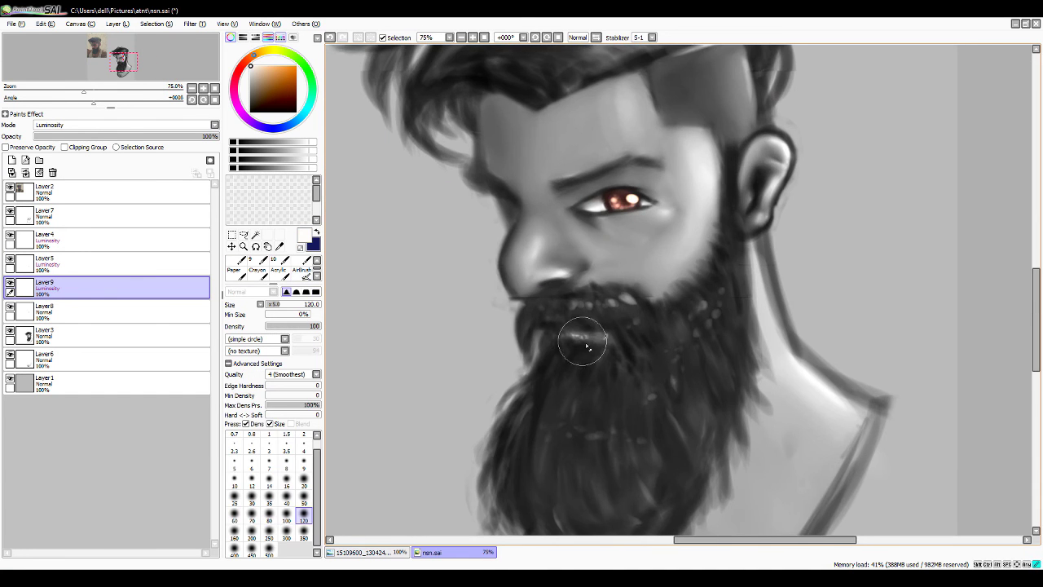
{"action": "key", "text": "ctrl+minus"}
{"action": "key", "text": "ctrl+minus"}
{"action": "key", "text": "ctrl+minus"}
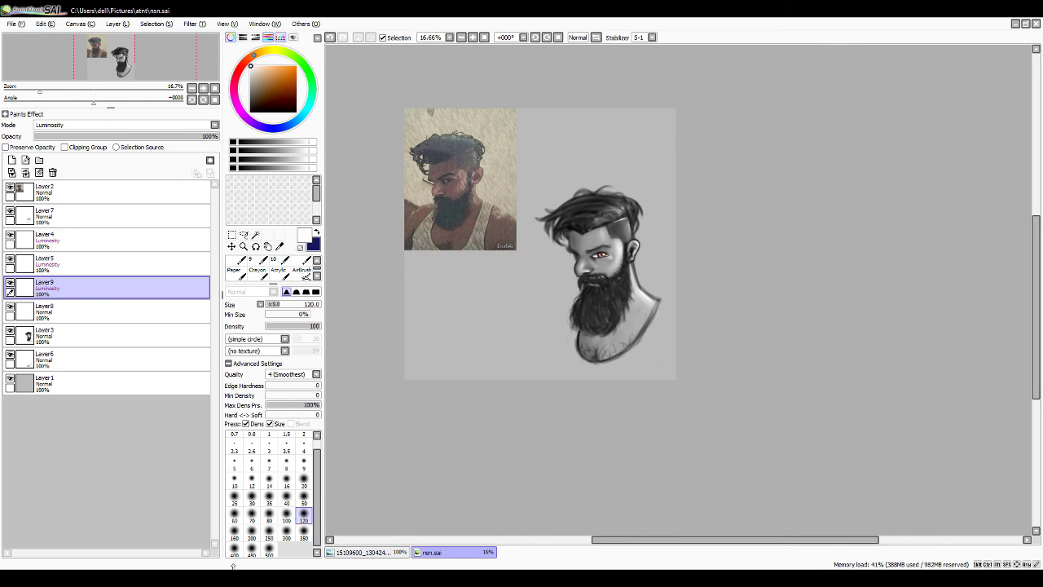
Hide the reference photo on Layer 2 and add a new layer above Layer 1
{"action": "key", "text": "ctrl+minus"}
{"action": "key", "text": "ctrl+plus"}
{"action": "key", "text": "ctrl+plus"}
{"action": "left_click", "coordinate": [10, 187]}
{"action": "key", "text": "ctrl+minus"}
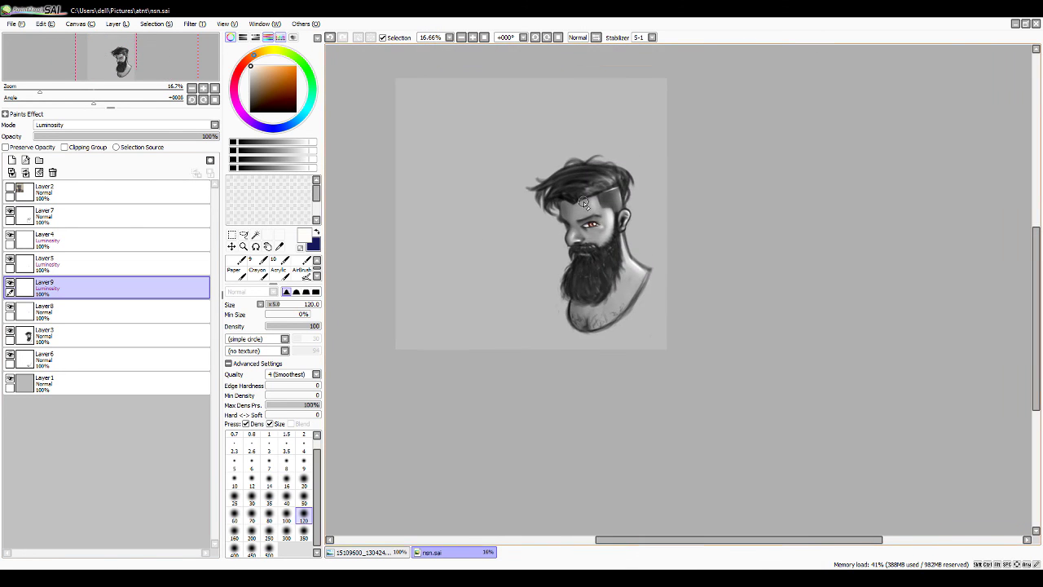
{"action": "key", "text": "n"}
{"action": "key", "text": "ctrl+shift+n"}
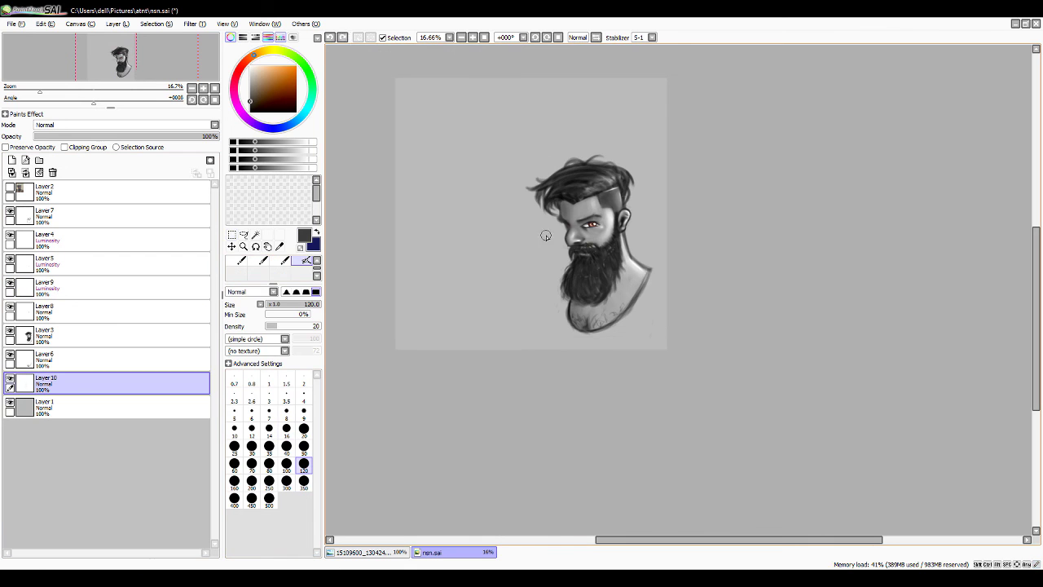
Paint grey and white streaks beside the face and beard, plus a thin dark stroke above the hair
{"action": "left_click_drag", "start_coordinate": [546, 236], "coordinate": [553, 315]}
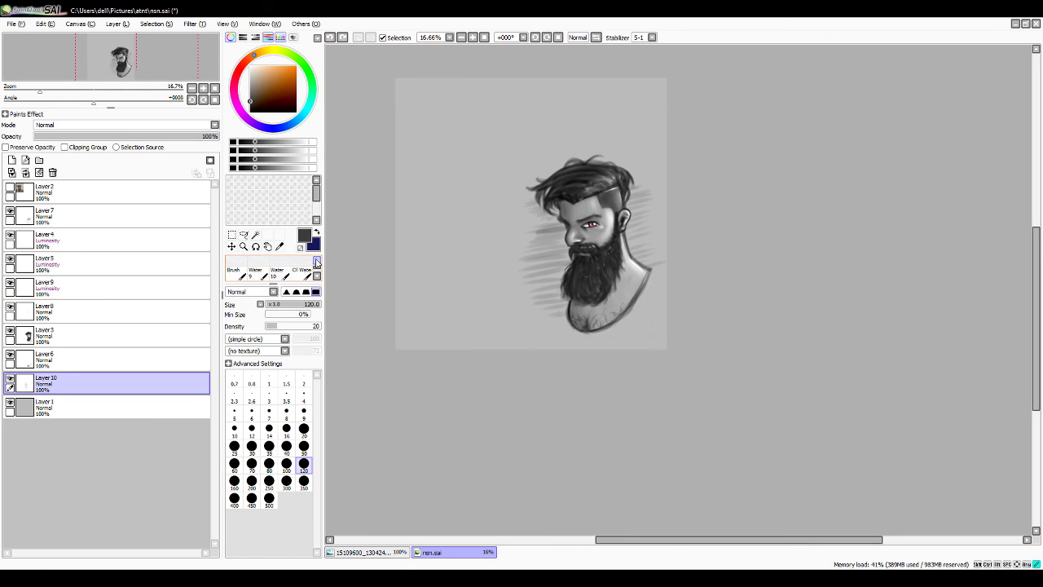
{"action": "left_click", "coordinate": [521, 260], "text": "alt"}
{"action": "key", "text": "bracketleft"}
{"action": "key", "text": "bracketleft"}
{"action": "key", "text": "bracketleft"}
{"action": "left_click_drag", "start_coordinate": [530, 234], "coordinate": [568, 257]}
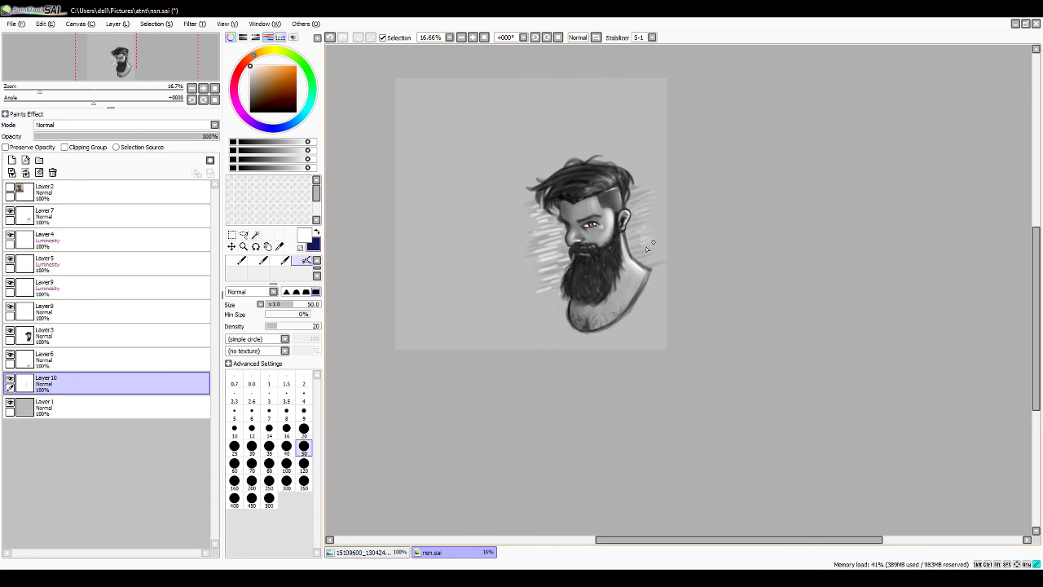
{"action": "key", "text": "b"}
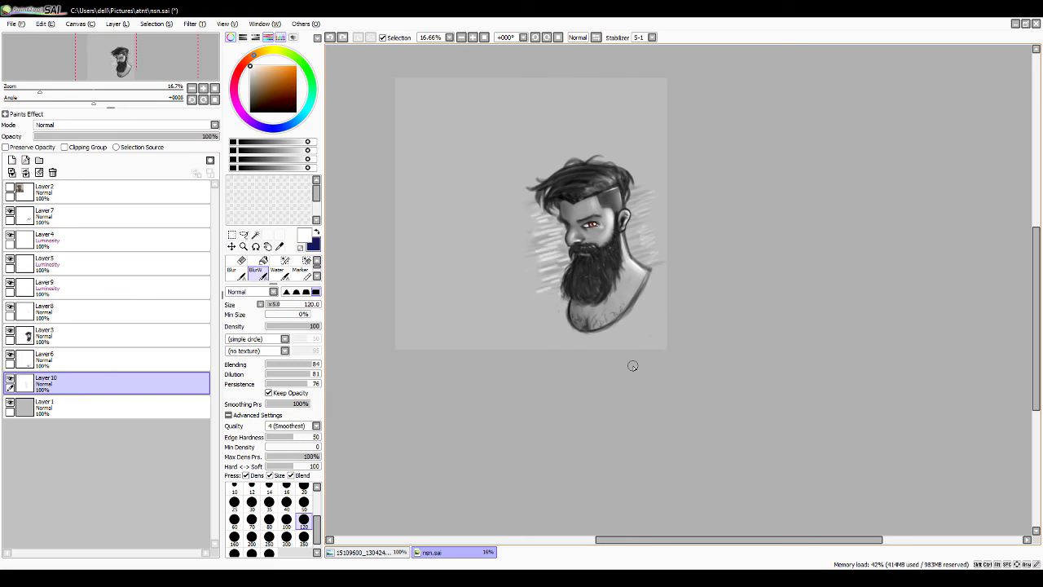
{"action": "key", "text": "a"}
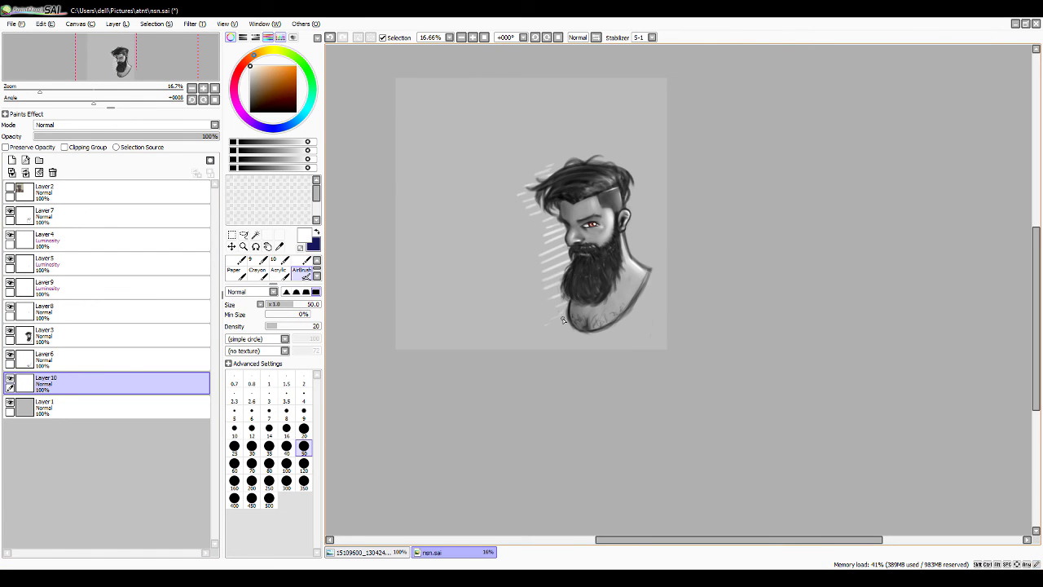
{"action": "left_click", "coordinate": [608, 176], "text": "alt"}
{"action": "left_click_drag", "start_coordinate": [603, 157], "coordinate": [627, 151]}
Scroll over the canvas and add another new layer for more streaks
{"action": "scroll", "coordinate": [585, 158], "scroll_direction": "down", "scroll_amount": 1}
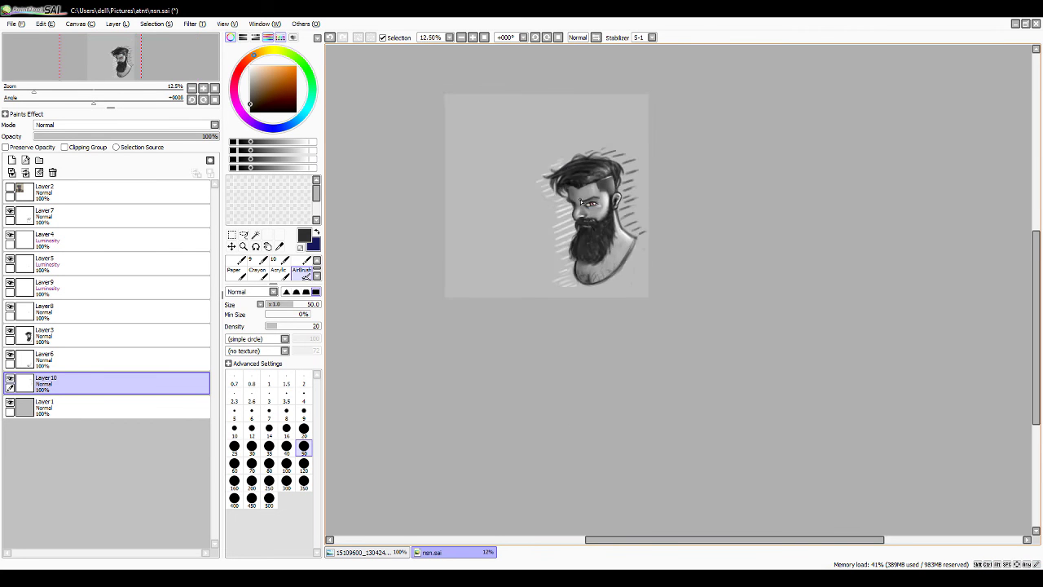
{"action": "scroll", "coordinate": [595, 180], "scroll_direction": "up", "scroll_amount": 1}
{"action": "scroll", "coordinate": [603, 192], "scroll_direction": "down", "scroll_amount": 2}
{"action": "scroll", "coordinate": [609, 200], "scroll_direction": "up", "scroll_amount": 1}
{"action": "scroll", "coordinate": [609, 200], "scroll_direction": "up", "scroll_amount": 3}
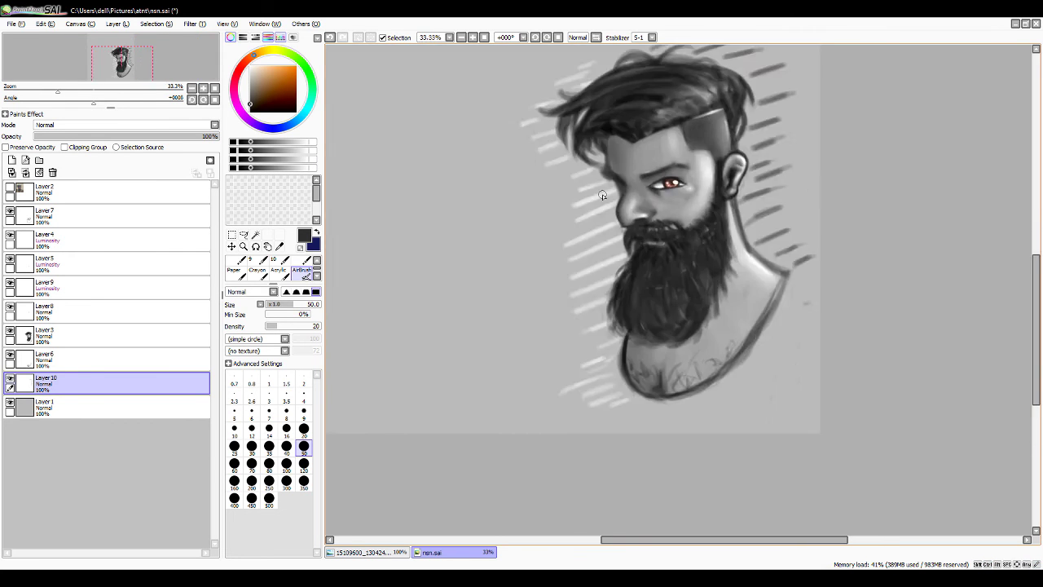
{"action": "scroll", "coordinate": [652, 186], "scroll_direction": "down", "scroll_amount": 1}
{"action": "key", "text": "ctrl+shift+n"}
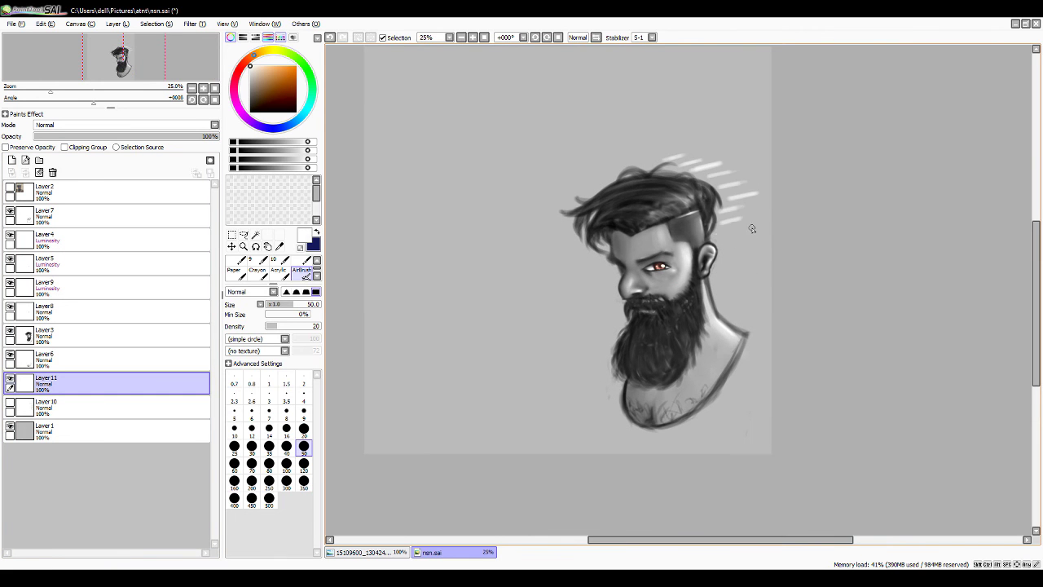
Paint white streaks right of the neck and dark grey streaks left of the hair
{"action": "mouse_move", "coordinate": [739, 302]}
{"action": "left_mouse_down"}
{"action": "mouse_move", "coordinate": [766, 297]}
{"action": "mouse_move", "coordinate": [762, 309]}
{"action": "left_mouse_up"}
{"action": "left_click", "coordinate": [607, 200], "text": "alt"}
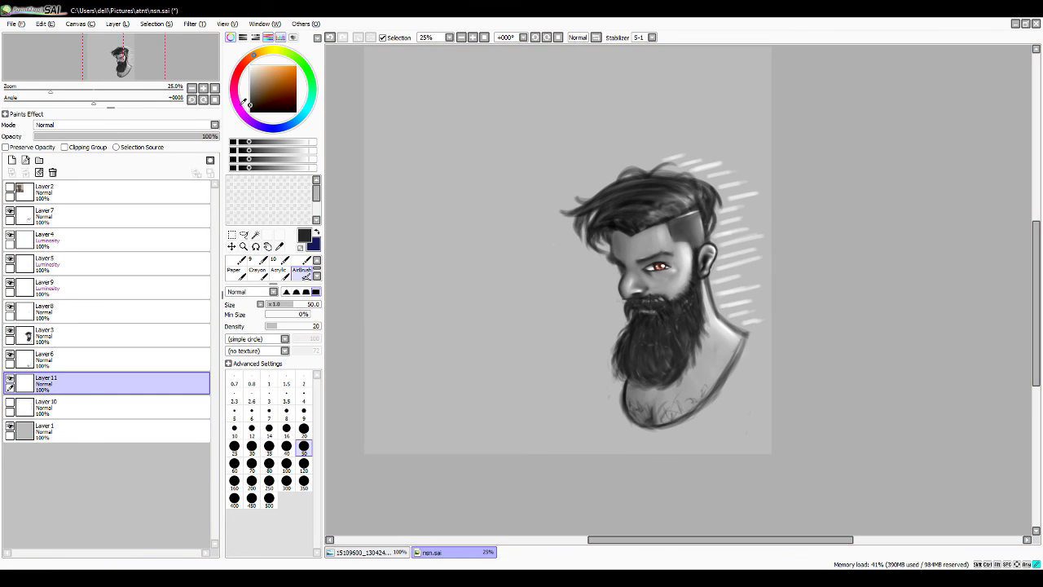
{"action": "left_click_drag", "start_coordinate": [539, 234], "coordinate": [568, 224]}
{"action": "left_click_drag", "start_coordinate": [534, 219], "coordinate": [572, 199]}
{"action": "left_click_drag", "start_coordinate": [530, 251], "coordinate": [567, 233]}
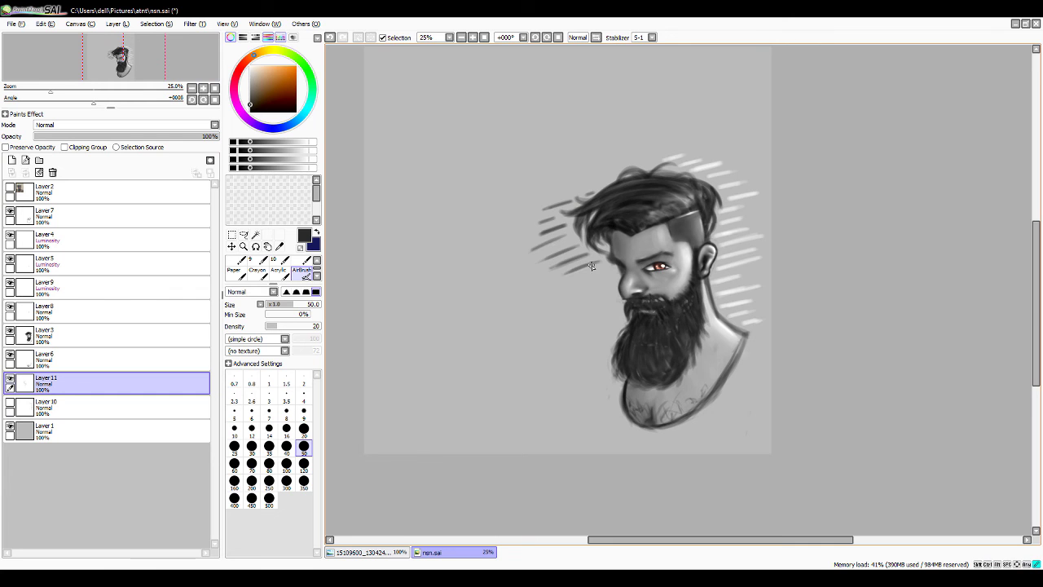
Add dark diagonal streaks left of the face and down along the beard
{"action": "left_click_drag", "start_coordinate": [555, 293], "coordinate": [609, 269]}
{"action": "left_click_drag", "start_coordinate": [544, 303], "coordinate": [613, 280]}
{"action": "mouse_move", "coordinate": [561, 329]}
{"action": "left_mouse_down"}
{"action": "mouse_move", "coordinate": [618, 305]}
{"action": "mouse_move", "coordinate": [617, 318]}
{"action": "left_mouse_up"}
{"action": "left_click_drag", "start_coordinate": [563, 386], "coordinate": [608, 362]}
{"action": "left_click_drag", "start_coordinate": [555, 407], "coordinate": [603, 383]}
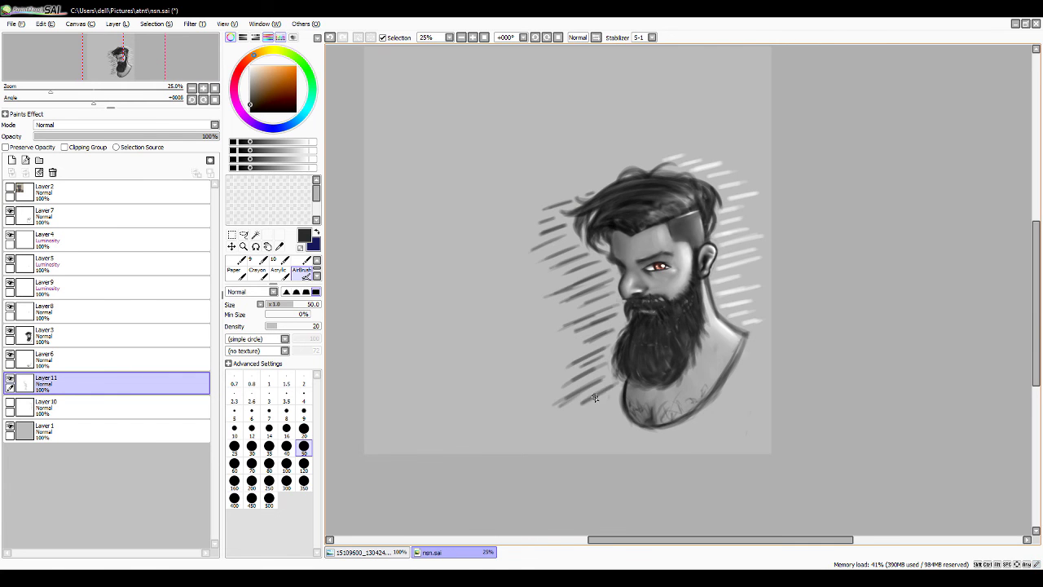
Save the painting with Ctrl+S
{"action": "scroll", "coordinate": [595, 397], "scroll_direction": "down", "scroll_amount": 3}
{"action": "key", "text": "ctrl+s"}
{"action": "scroll", "coordinate": [659, 241], "scroll_direction": "up", "scroll_amount": 2}
{"action": "scroll", "coordinate": [658, 241], "scroll_direction": "up", "scroll_amount": 1}
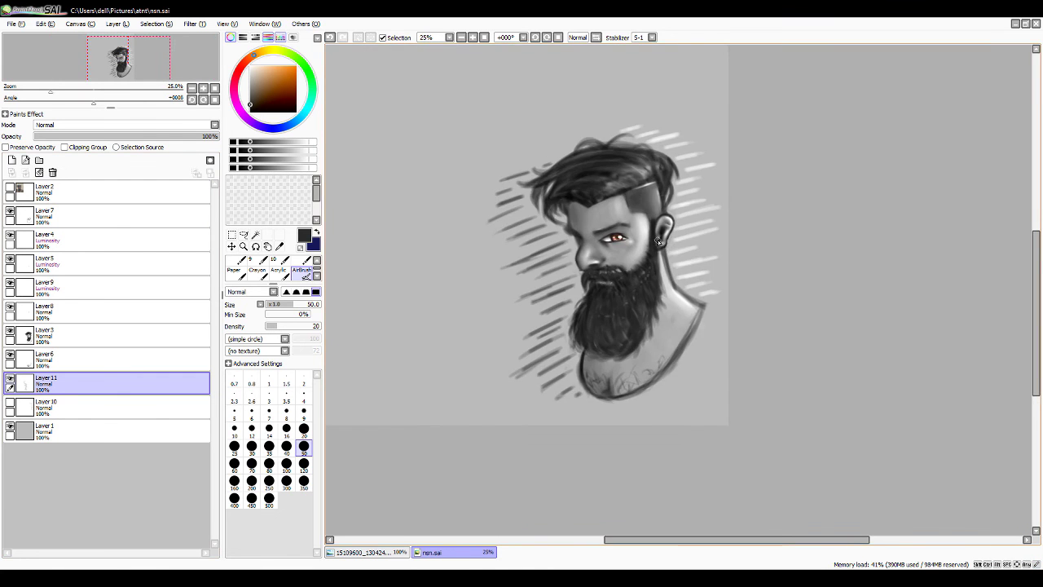
{"action": "scroll", "coordinate": [659, 242], "scroll_direction": "down", "scroll_amount": 1}
{"action": "scroll", "coordinate": [659, 241], "scroll_direction": "down", "scroll_amount": 1}
Scroll the view over the finished bearded-man painting
{"action": "scroll", "coordinate": [658, 242], "scroll_direction": "down", "scroll_amount": 1}
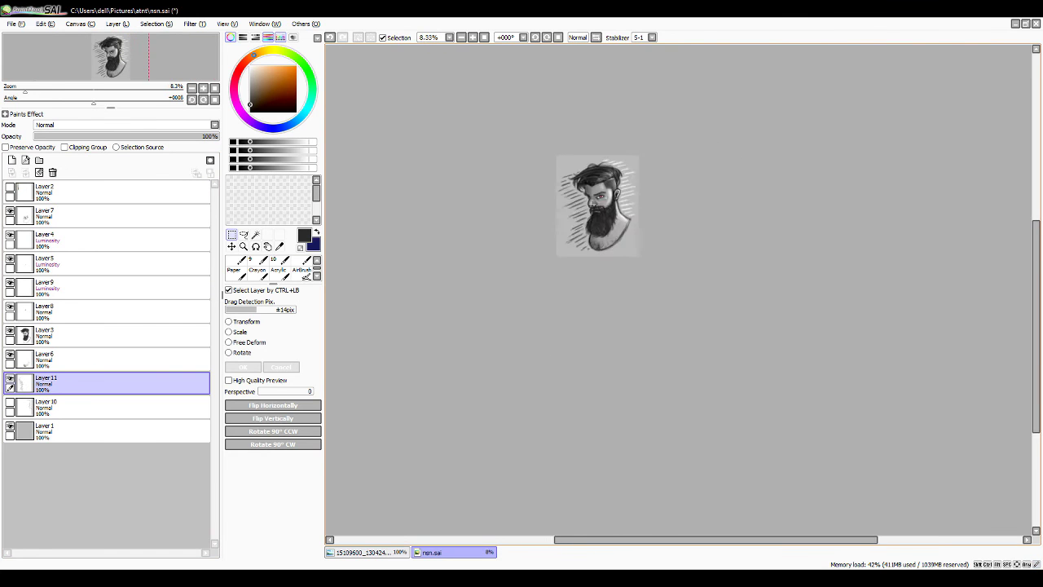
{"action": "scroll", "coordinate": [789, 512], "scroll_direction": "up", "scroll_amount": 3}
{"action": "scroll", "coordinate": [789, 512], "scroll_direction": "down", "scroll_amount": 1}
{"action": "scroll", "coordinate": [789, 512], "scroll_direction": "up", "scroll_amount": 1}
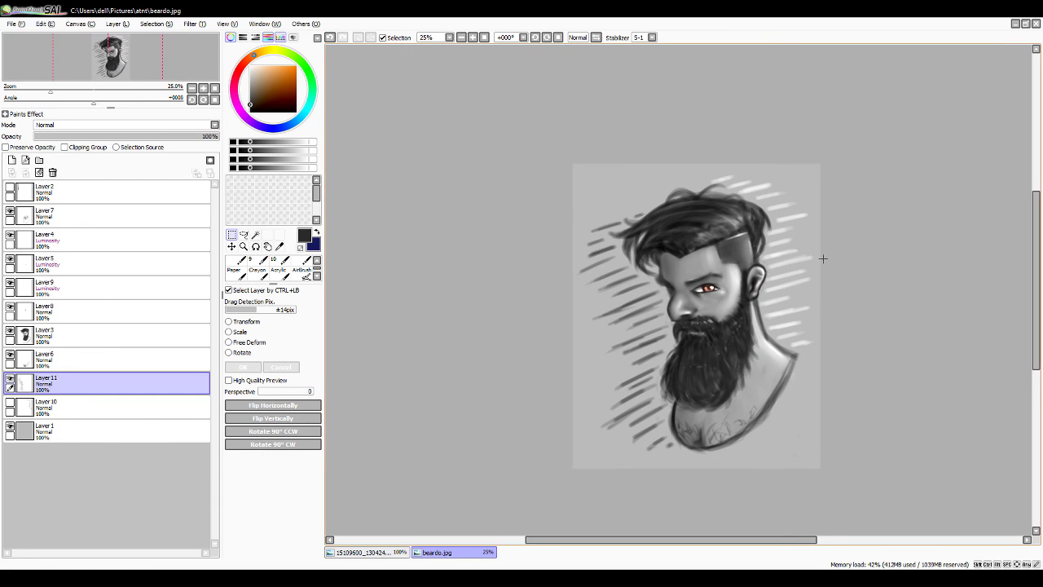
{"action": "scroll", "coordinate": [773, 256], "scroll_direction": "down", "scroll_amount": 4}
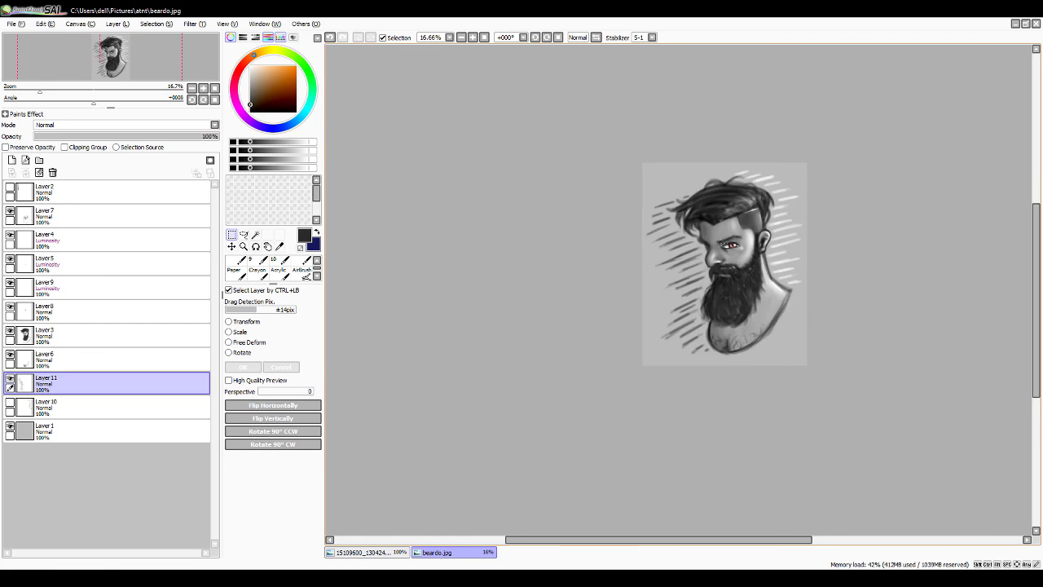